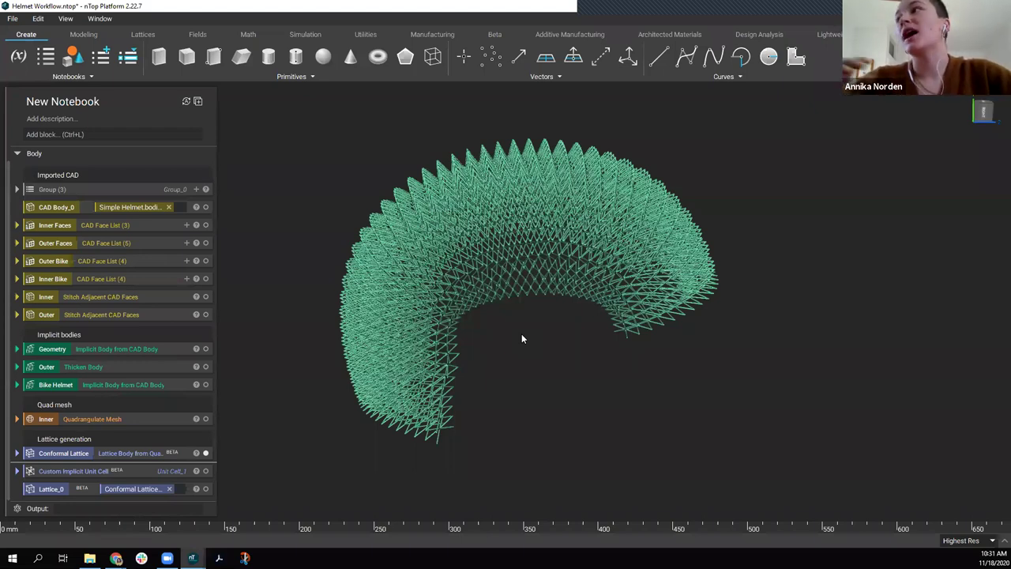
Examine the conformal lattice from several angles and compare it with the helmet's isolated inner and outer face surfaces.
{"action": "right_click_drag", "start_coordinate": [616, 346], "coordinate": [189, 312]}
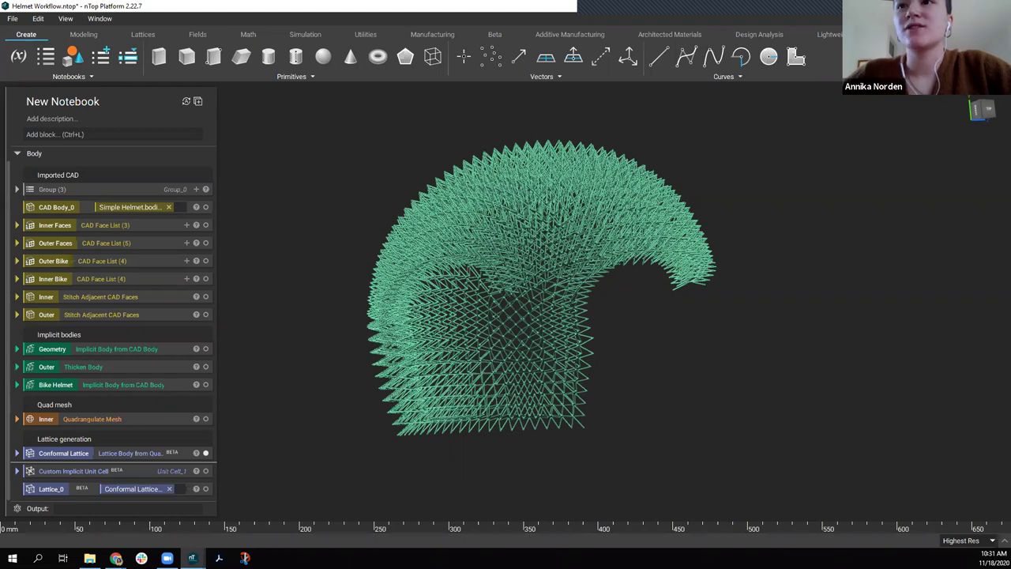
{"action": "right_click_drag", "start_coordinate": [715, 179], "coordinate": [442, 213]}
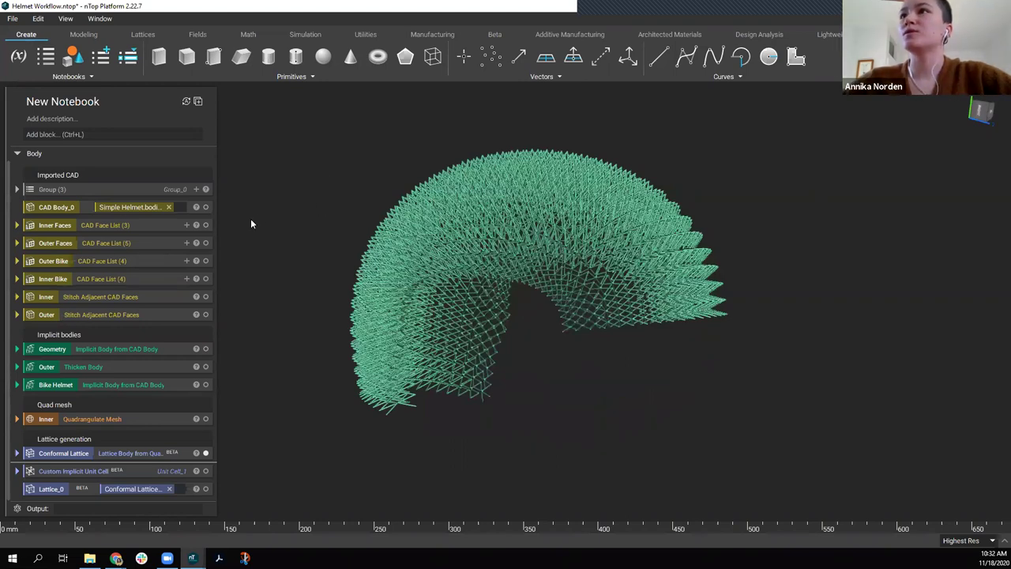
{"action": "left_click", "coordinate": [137, 224]}
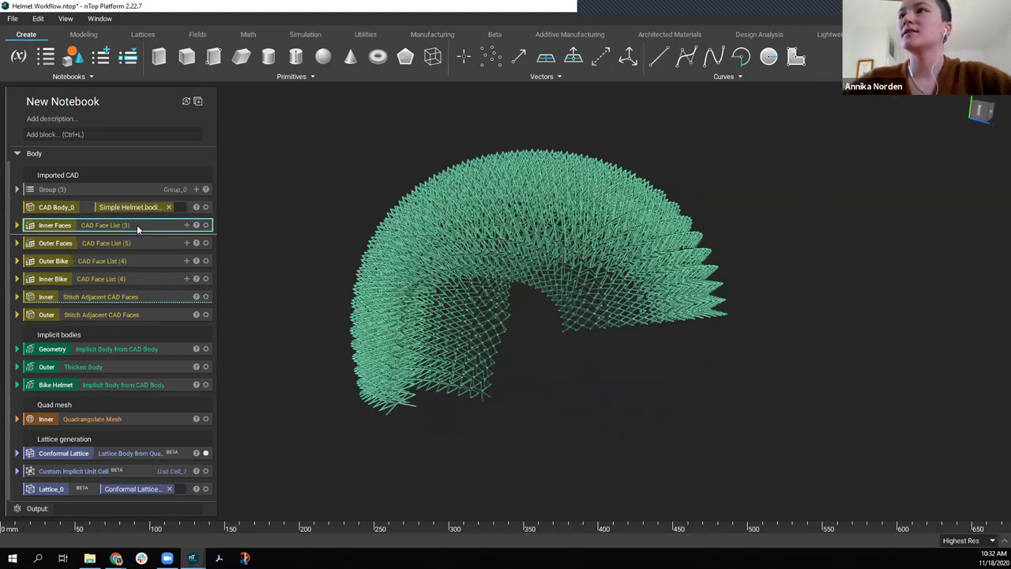
{"action": "left_click", "coordinate": [205, 225]}
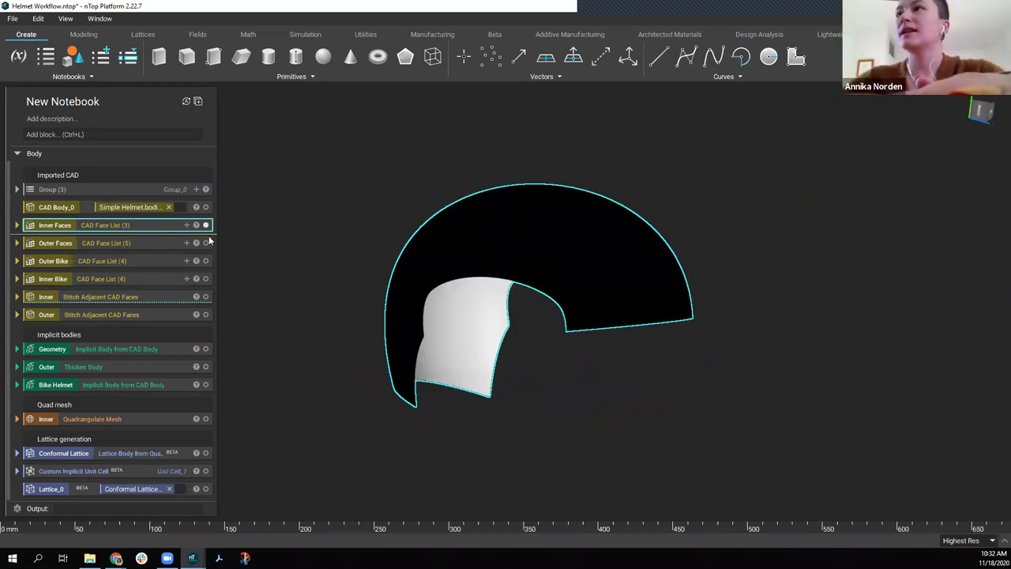
{"action": "left_click", "coordinate": [136, 244]}
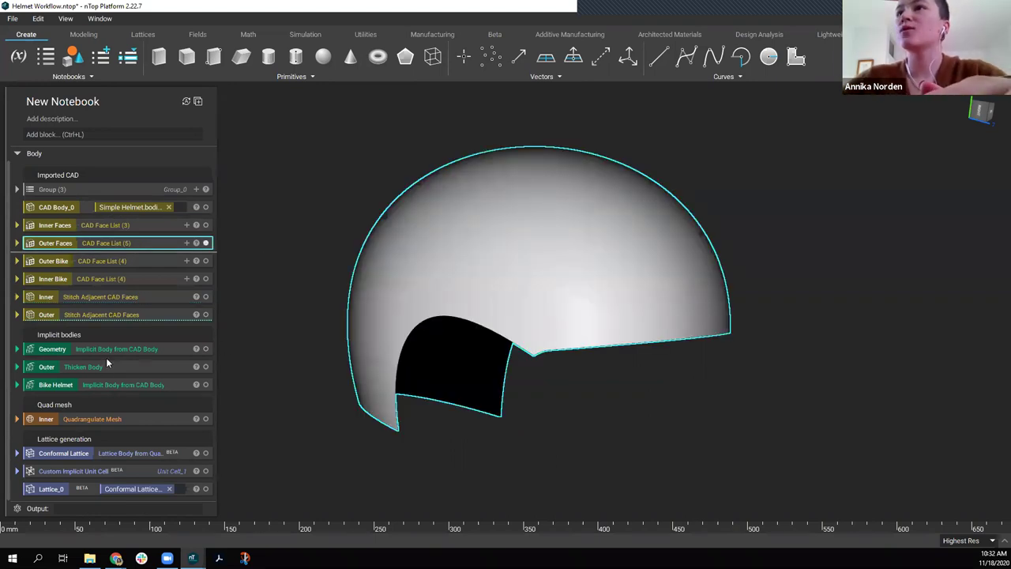
{"action": "left_click", "coordinate": [125, 470]}
{"action": "left_click", "coordinate": [143, 451]}
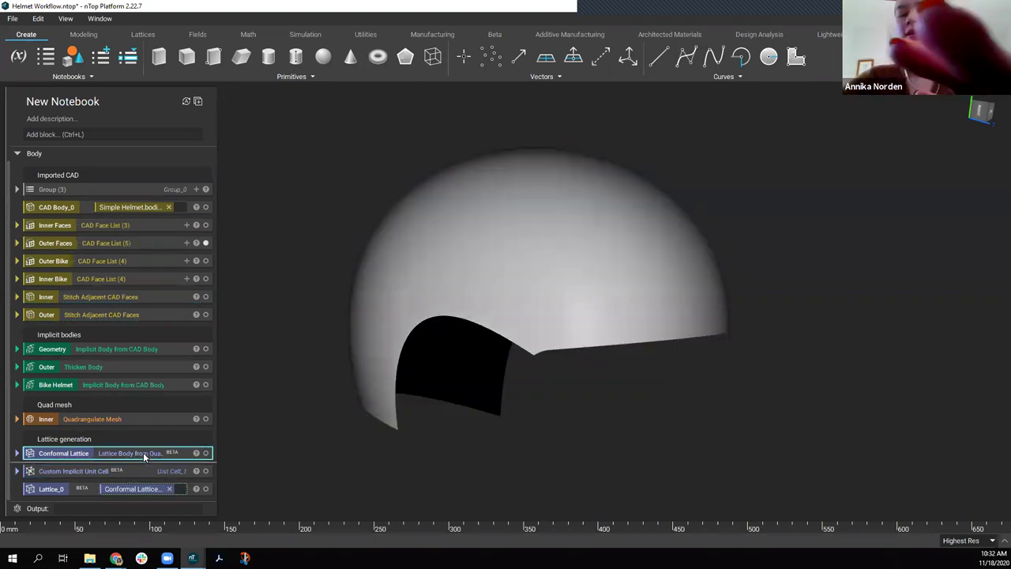
{"action": "right_click_drag", "start_coordinate": [598, 229], "coordinate": [665, 249]}
{"action": "double_click", "coordinate": [394, 6]}
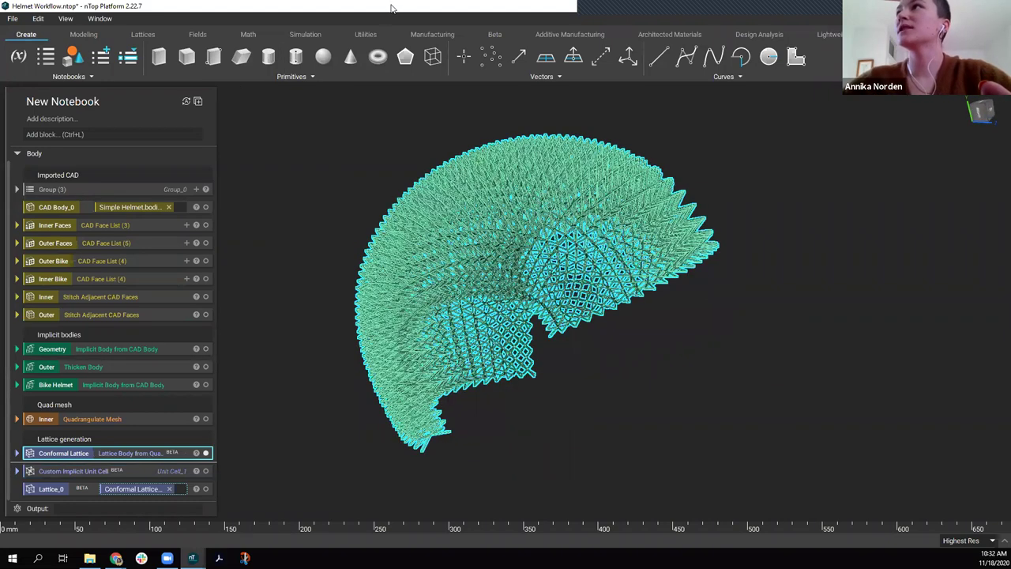
Switch to the Helmet Workflow Base File notebook and inspect the Inner Faces and Outer Faces from different angles.
{"action": "key", "text": "alt+Tab"}
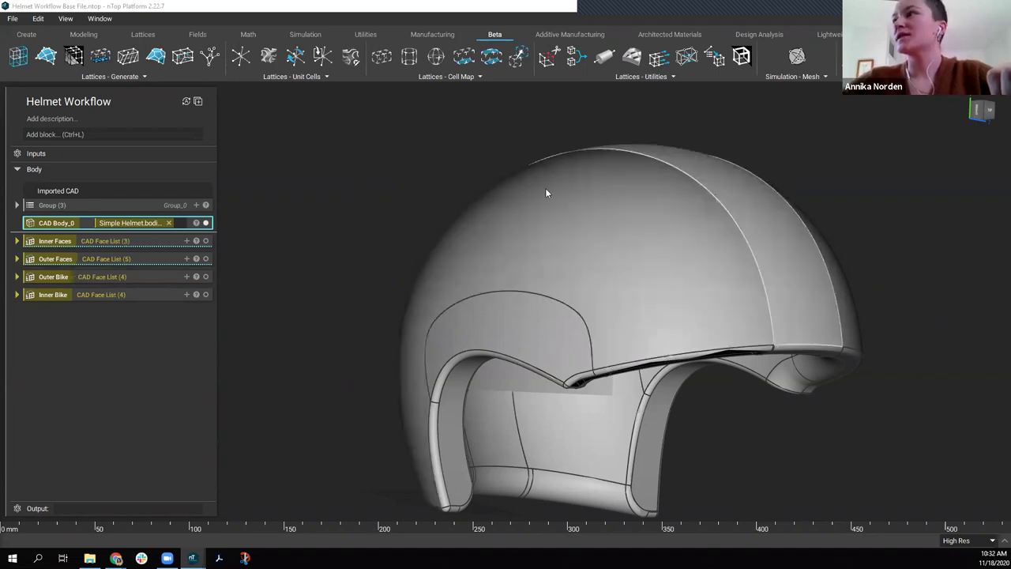
{"action": "left_click", "coordinate": [138, 241]}
{"action": "right_click_drag", "start_coordinate": [350, 244], "coordinate": [174, 208]}
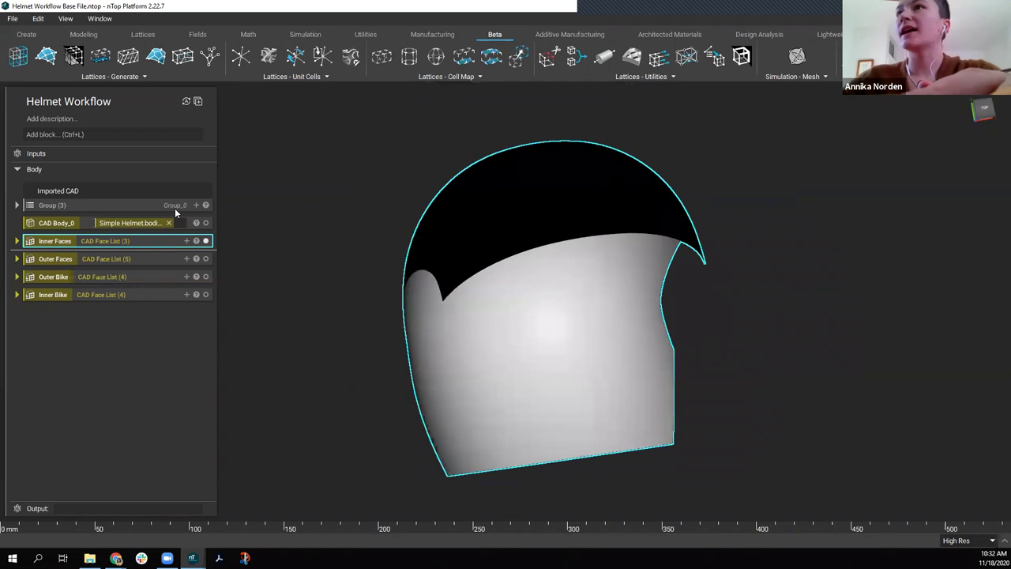
{"action": "left_click", "coordinate": [159, 259]}
{"action": "right_click_drag", "start_coordinate": [518, 318], "coordinate": [669, 377]}
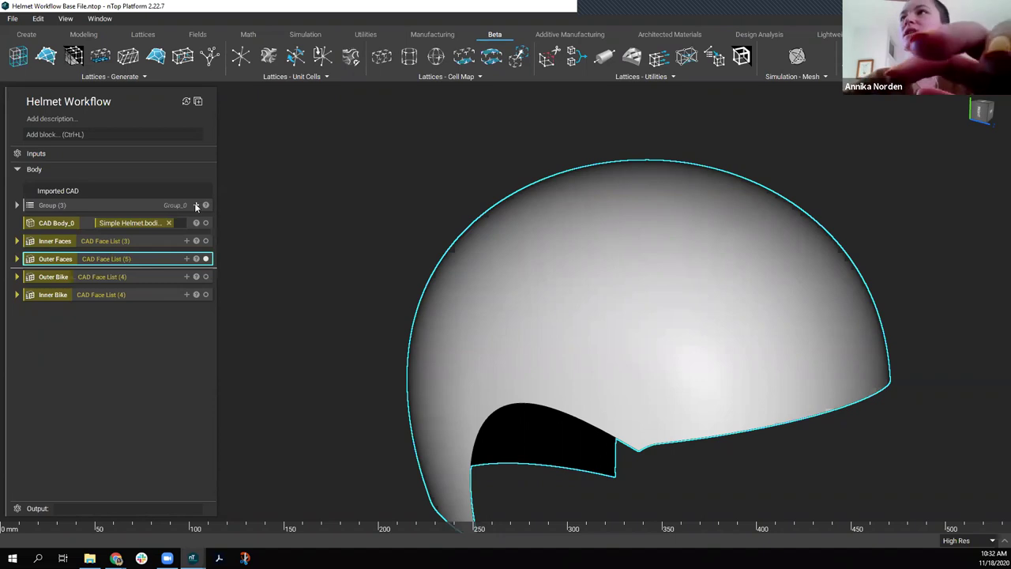
Add two Stitch Adjacent CAD Faces blocks at the end of the notebook body.
{"action": "left_click", "coordinate": [83, 34]}
{"action": "left_click", "coordinate": [143, 34]}
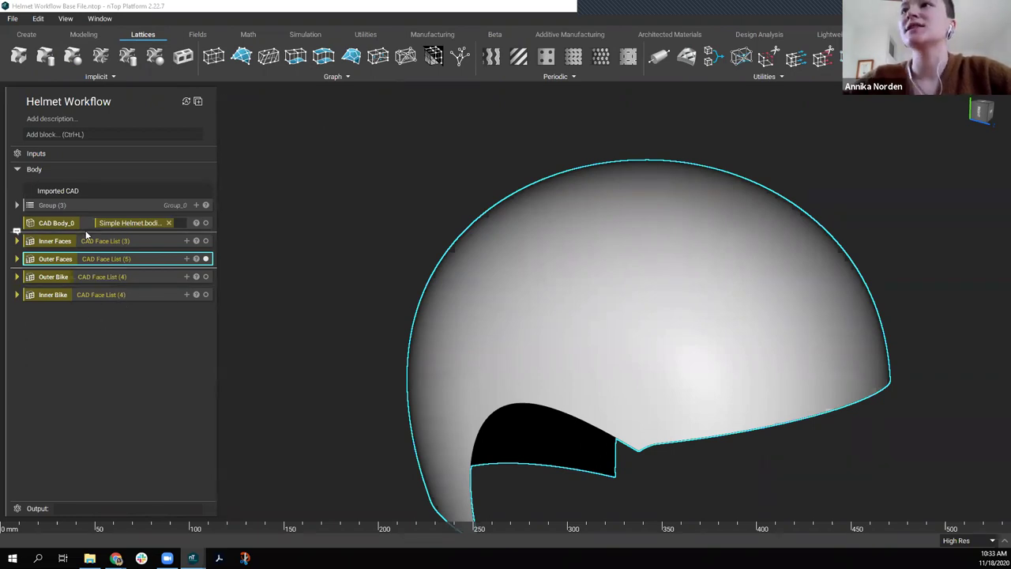
{"action": "left_click", "coordinate": [82, 137]}
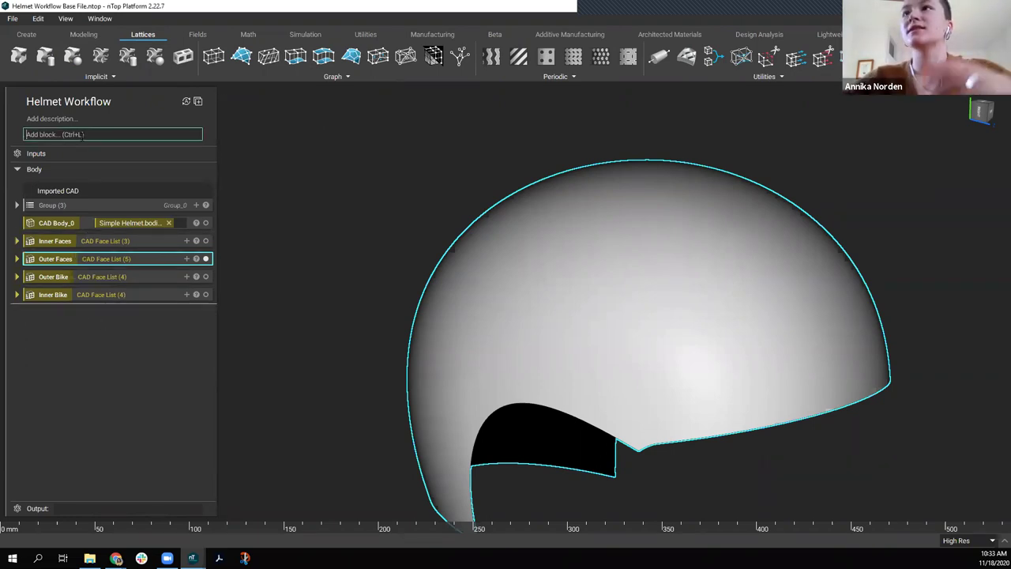
{"action": "type", "text": "stit"}
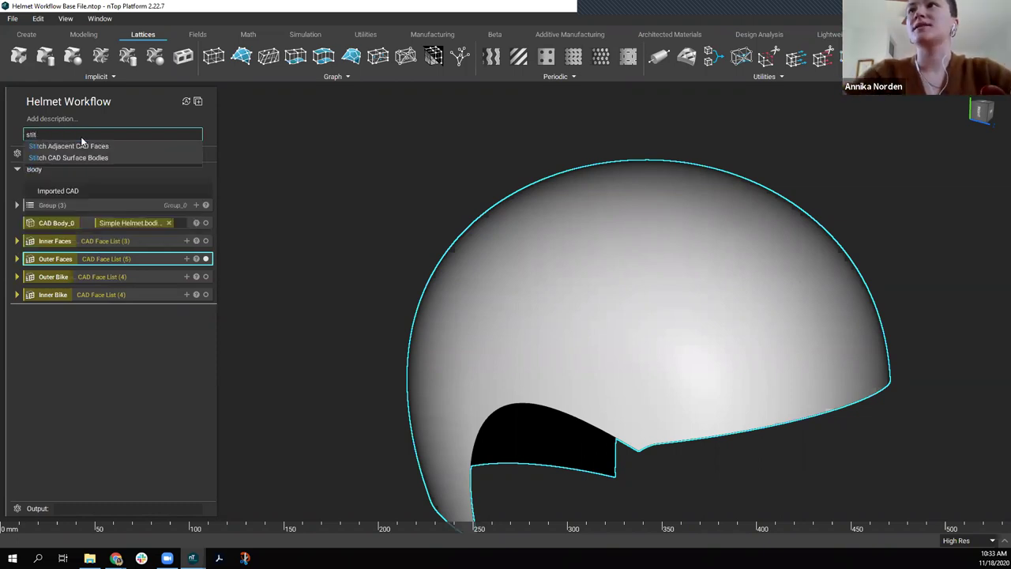
{"action": "key", "text": "Down"}
{"action": "key", "text": "Return"}
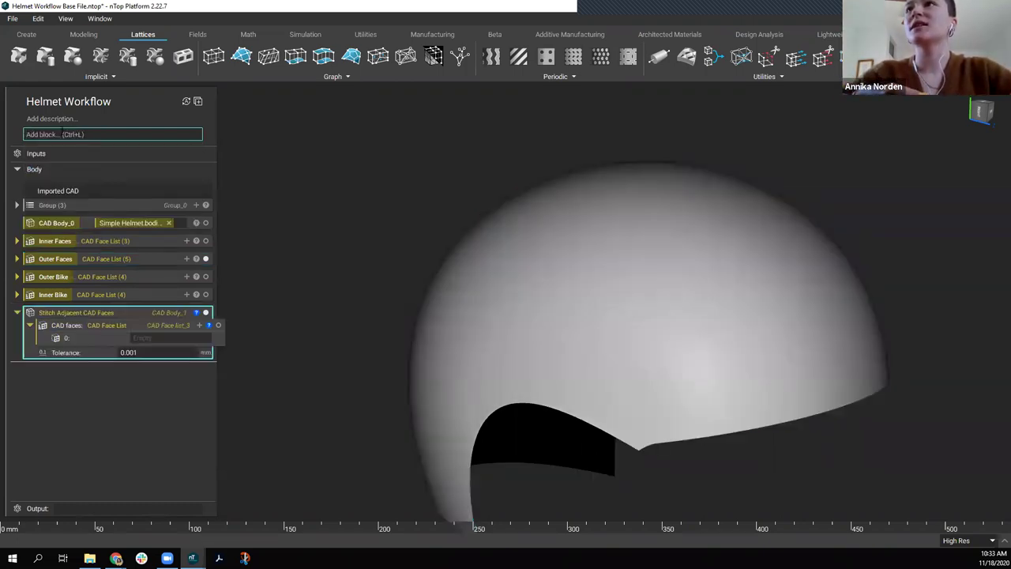
{"action": "type", "text": "stith"}
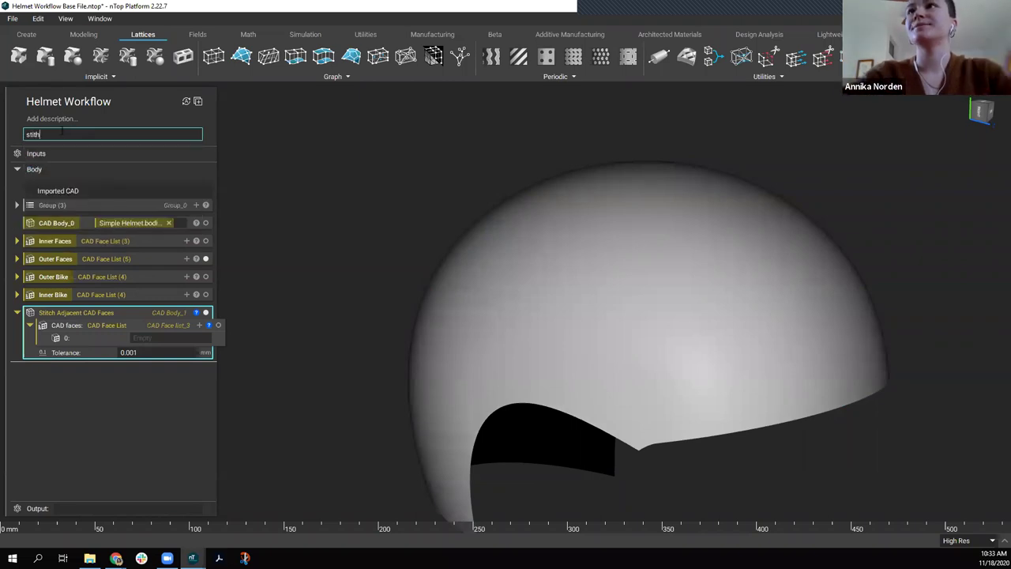
{"action": "key", "text": "BackSpace"}
{"action": "type", "text": "ch"}
{"action": "key", "text": "Down"}
{"action": "key", "text": "Return"}
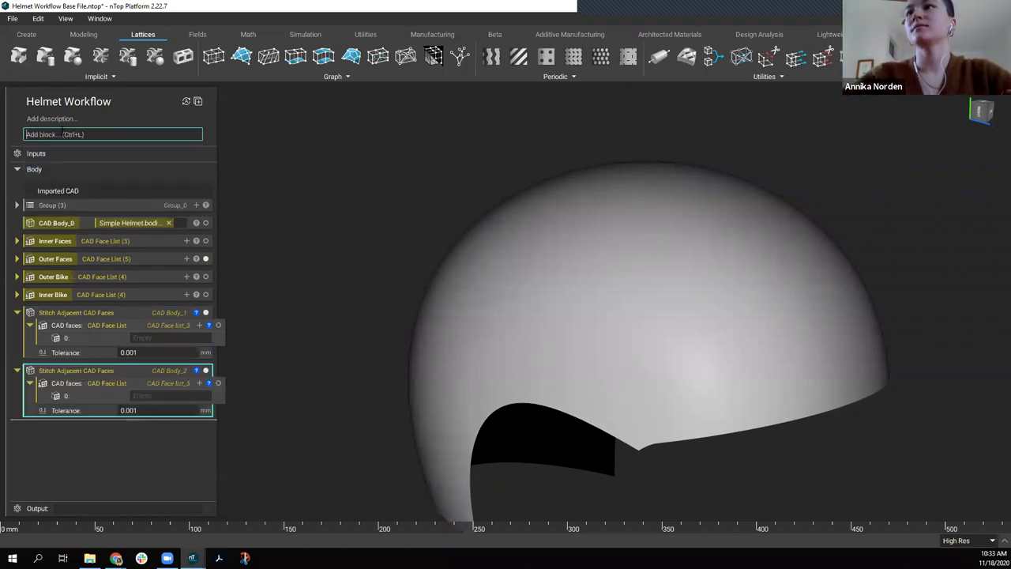
Remove the empty face lists from both stitch blocks and assign Inner Faces to the first and Outer Faces to the second.
{"action": "left_click", "coordinate": [93, 324]}
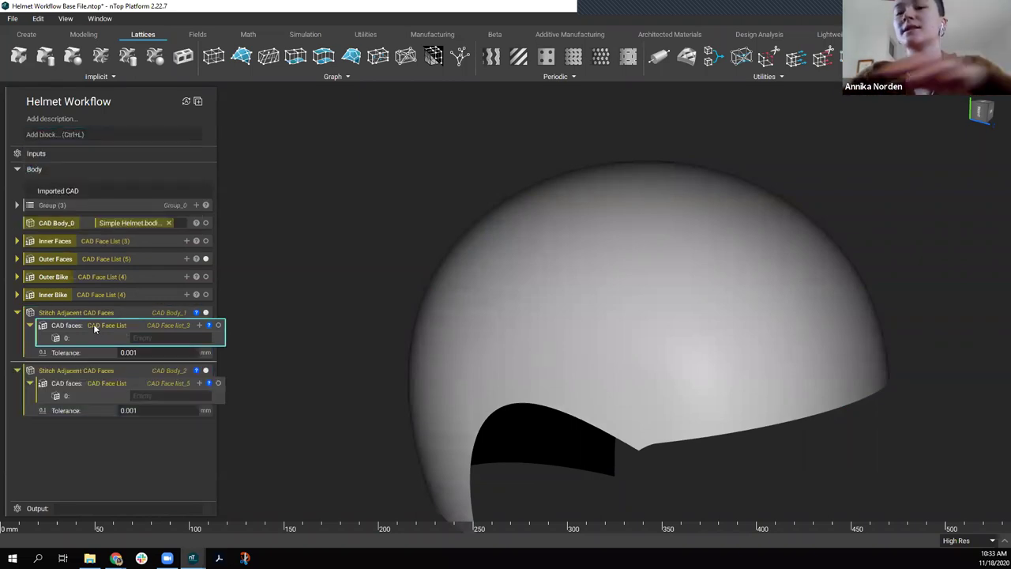
{"action": "left_click_drag", "start_coordinate": [93, 323], "coordinate": [268, 293]}
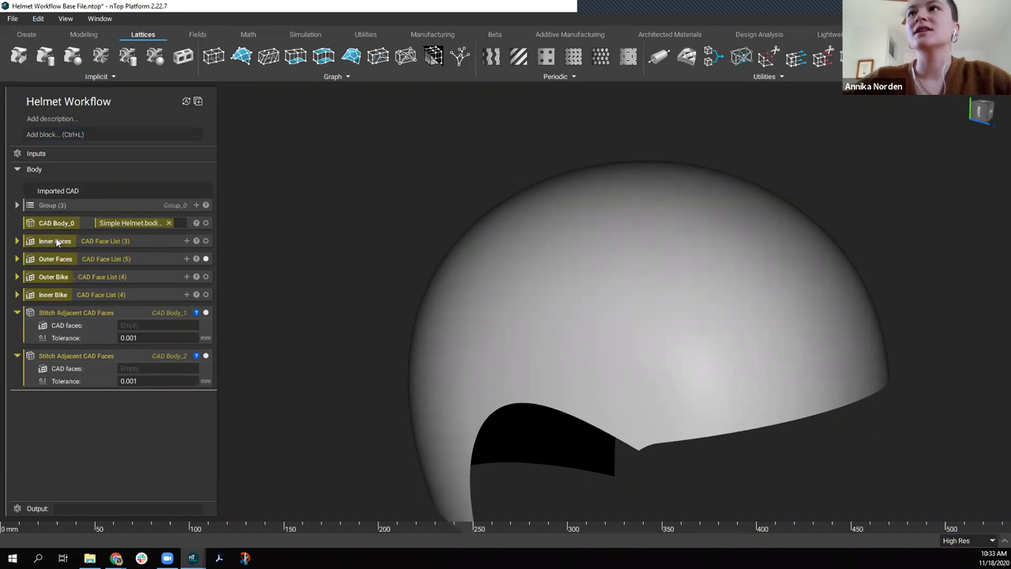
{"action": "left_click_drag", "start_coordinate": [56, 241], "coordinate": [143, 325]}
{"action": "left_click_drag", "start_coordinate": [59, 260], "coordinate": [143, 368]}
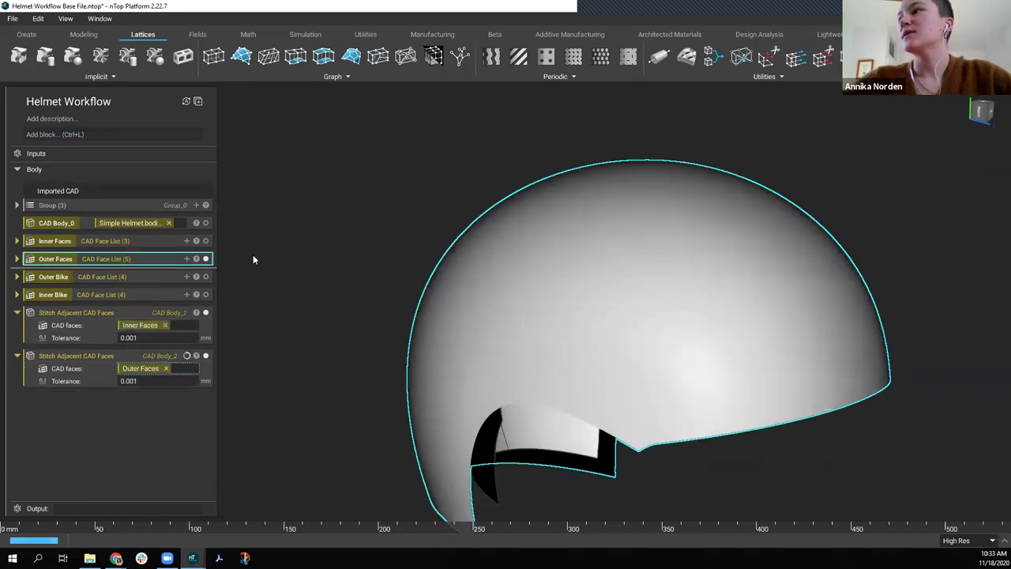
Make the stitch block that uses Inner Faces a variable named Stitched Inner.
{"action": "left_click", "coordinate": [79, 313]}
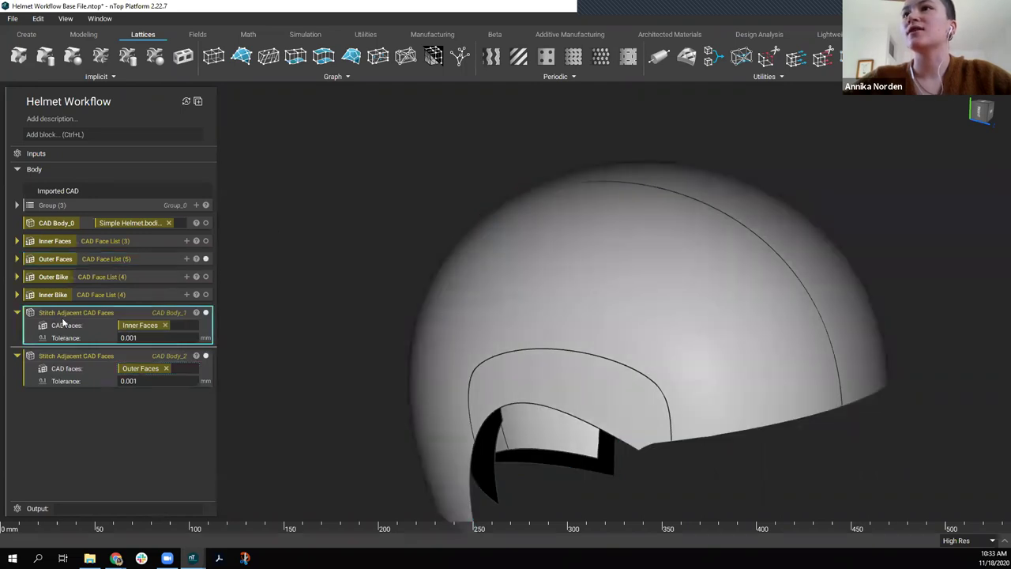
{"action": "right_click", "coordinate": [84, 311]}
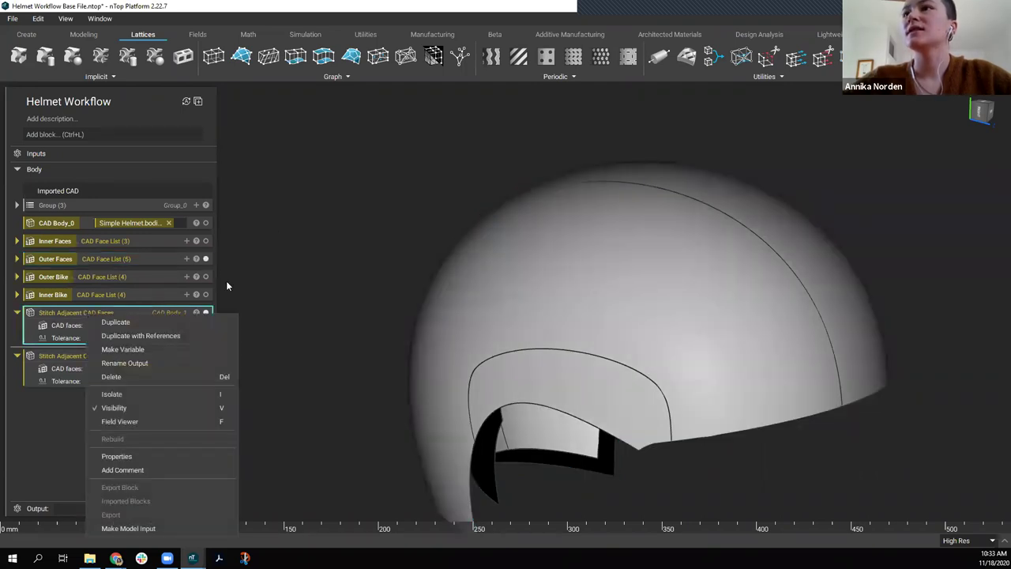
{"action": "left_click", "coordinate": [133, 350]}
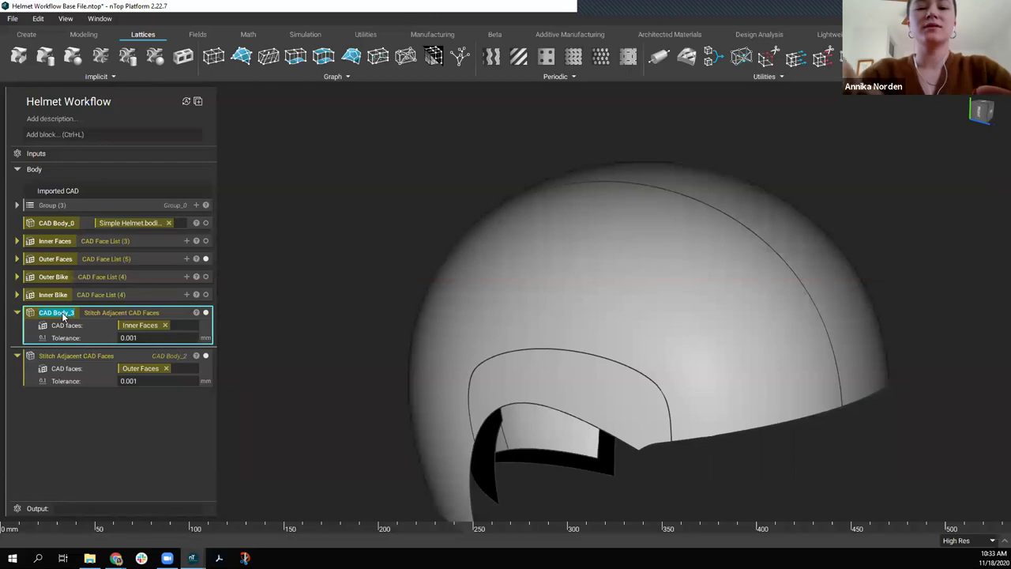
{"action": "type", "text": "Stitched Inner"}
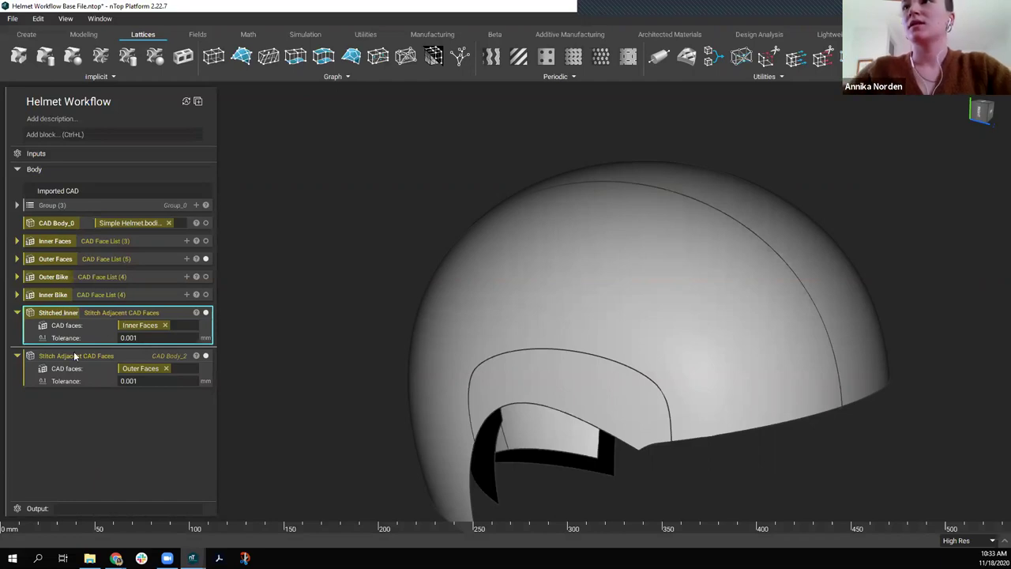
Make the stitch block that uses Outer Faces a variable named Stitched Outer, and collapse both stitch blocks.
{"action": "right_click", "coordinate": [73, 355]}
{"action": "left_click", "coordinate": [118, 384]}
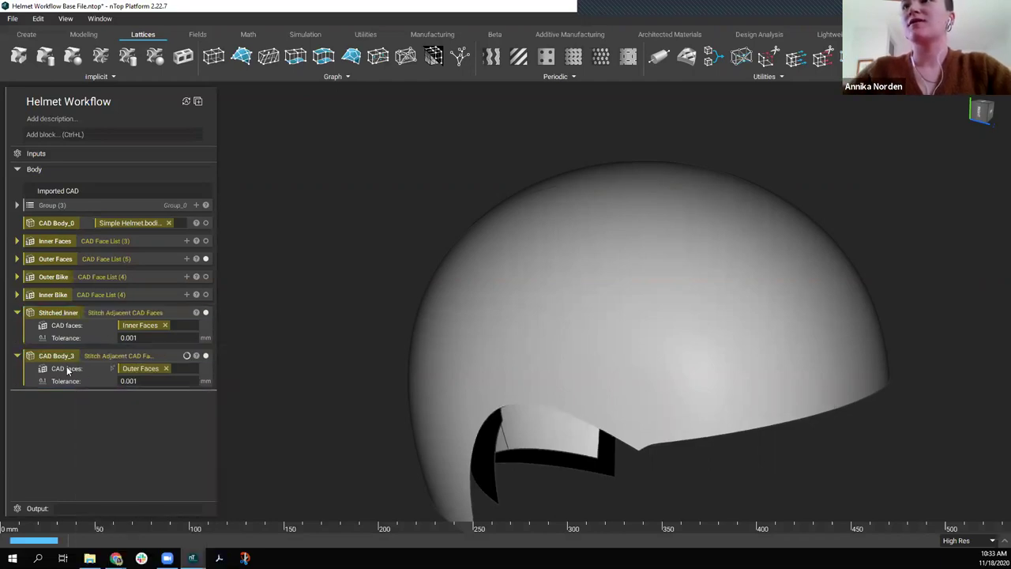
{"action": "double_click", "coordinate": [63, 357]}
{"action": "type", "text": "St"}
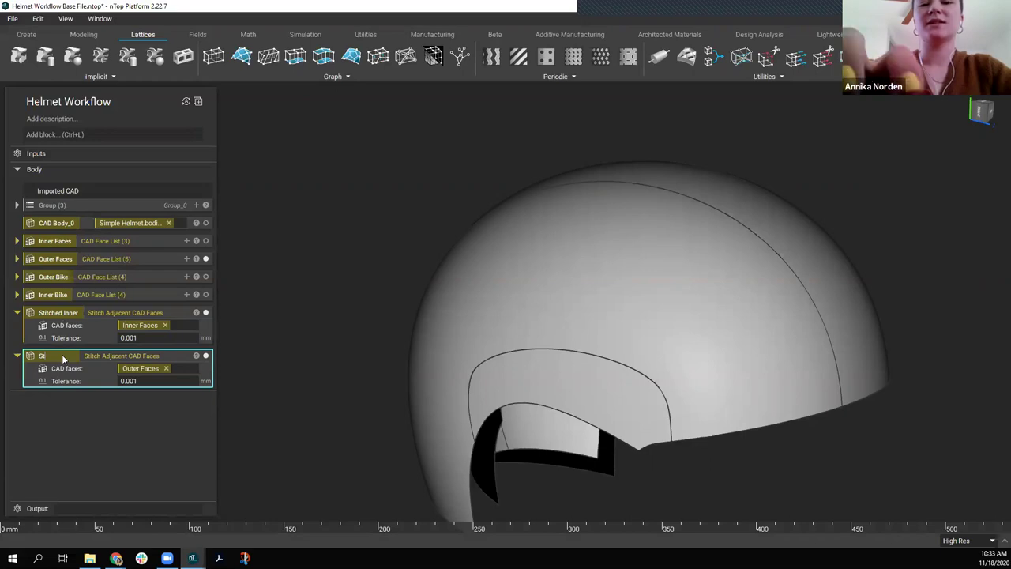
{"action": "type", "text": "itched"}
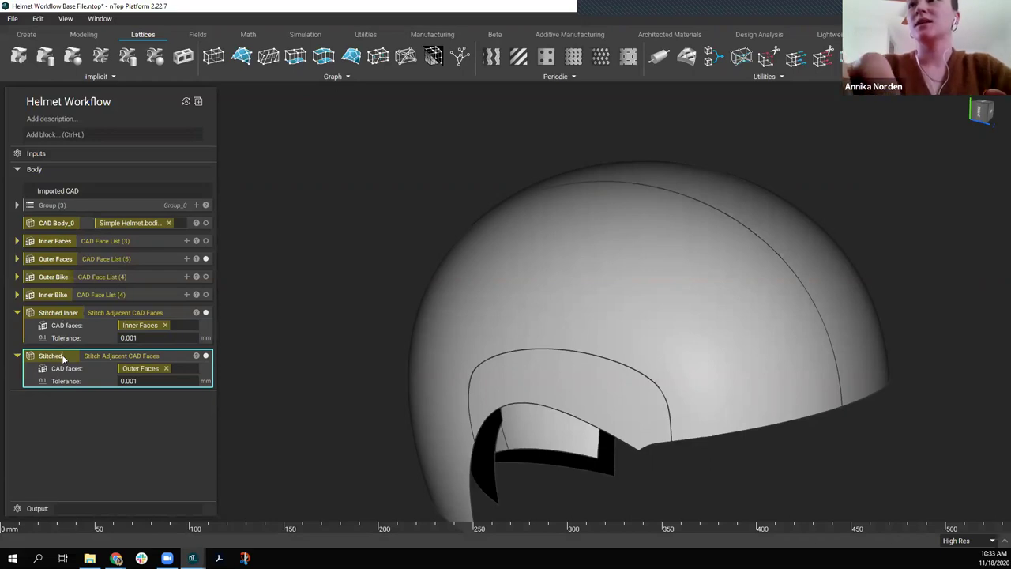
{"action": "type", "text": " Outer"}
{"action": "key", "text": "Return"}
{"action": "left_click", "coordinate": [17, 355]}
{"action": "left_click", "coordinate": [17, 313]}
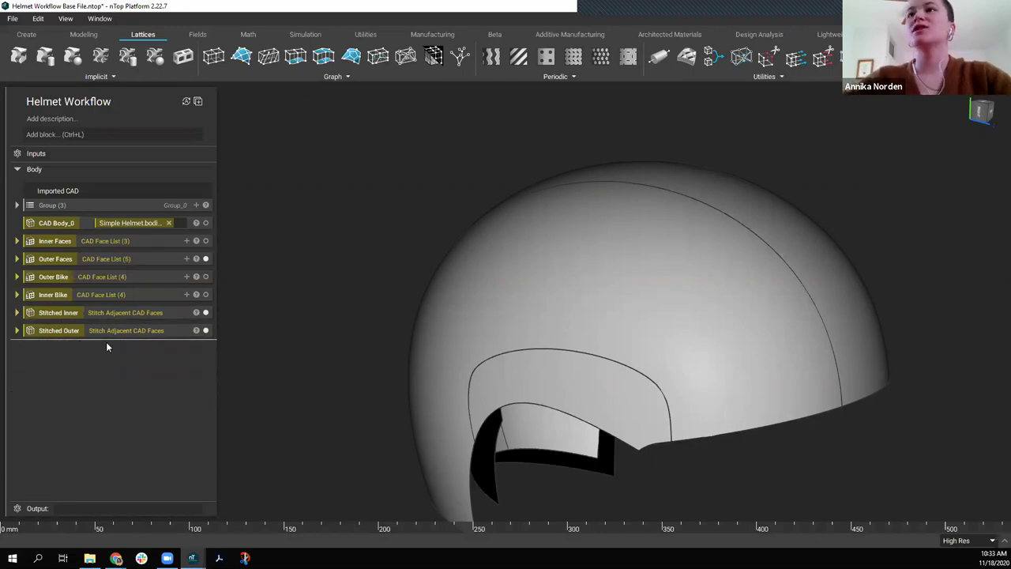
Add an Implicit Body from CAD Body block with Stitched Outer as its CAD body.
{"action": "left_click", "coordinate": [79, 135]}
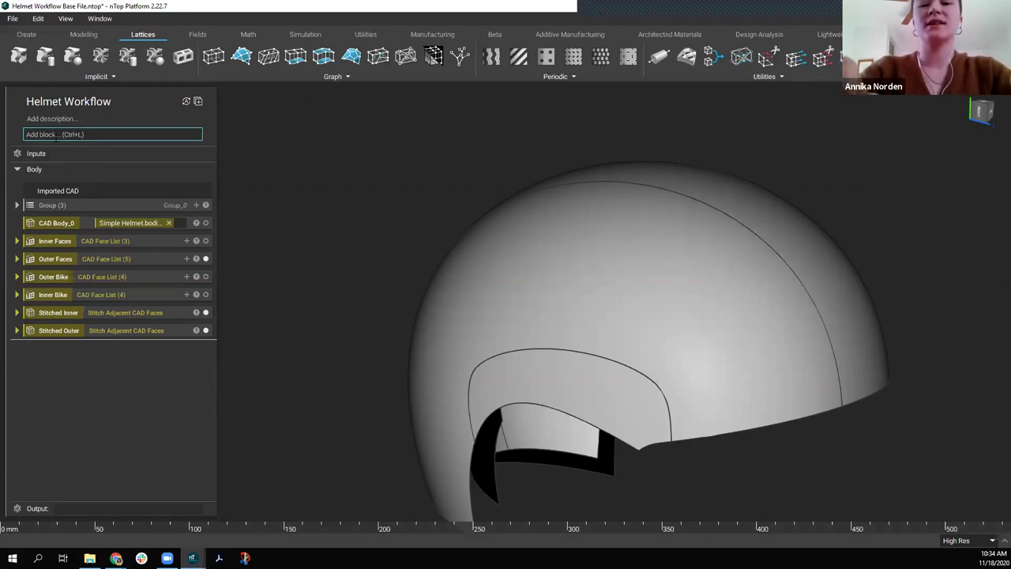
{"action": "type", "text": "impli"}
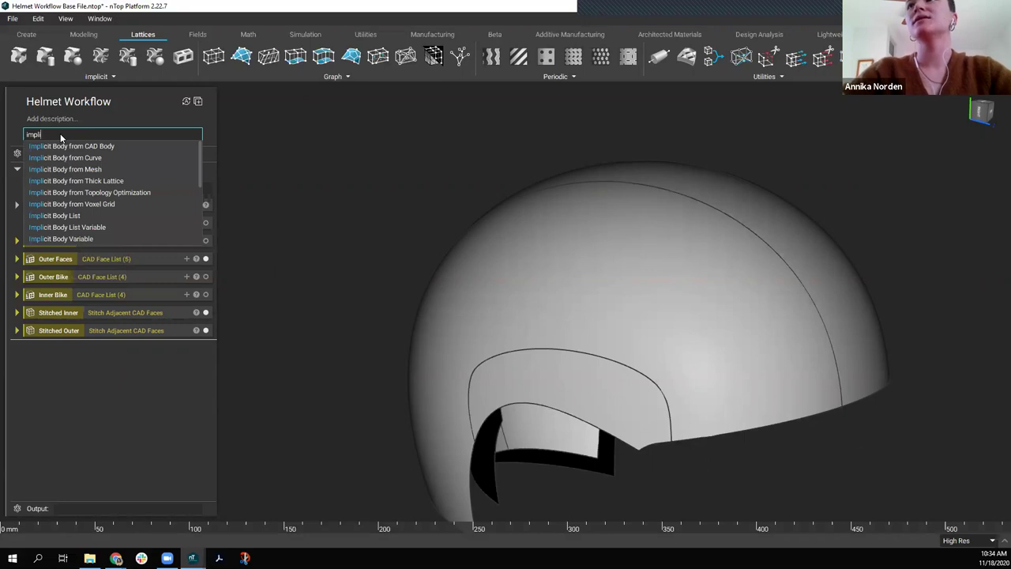
{"action": "key", "text": "Down"}
{"action": "key", "text": "Return"}
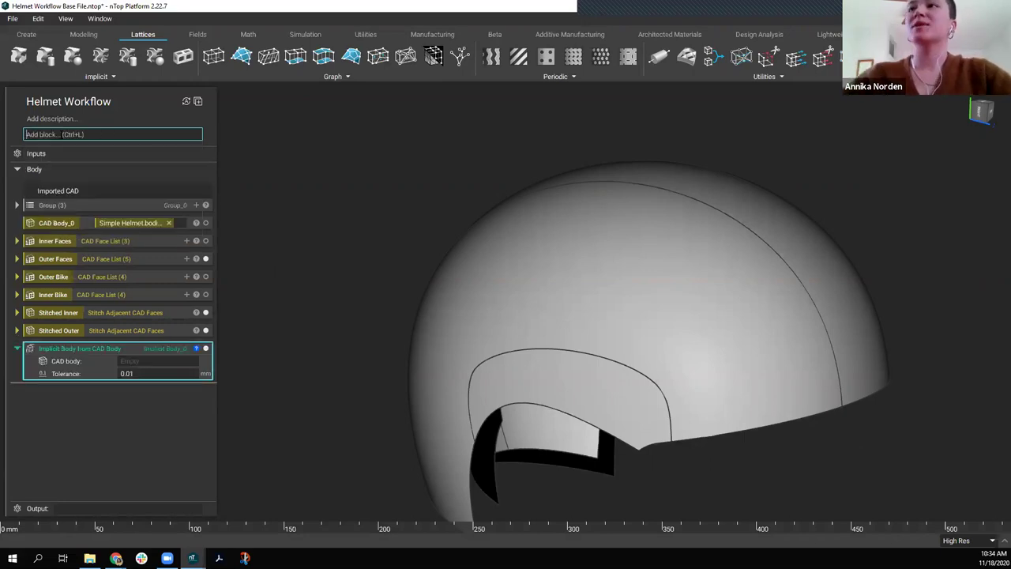
{"action": "left_click_drag", "start_coordinate": [62, 331], "coordinate": [97, 361]}
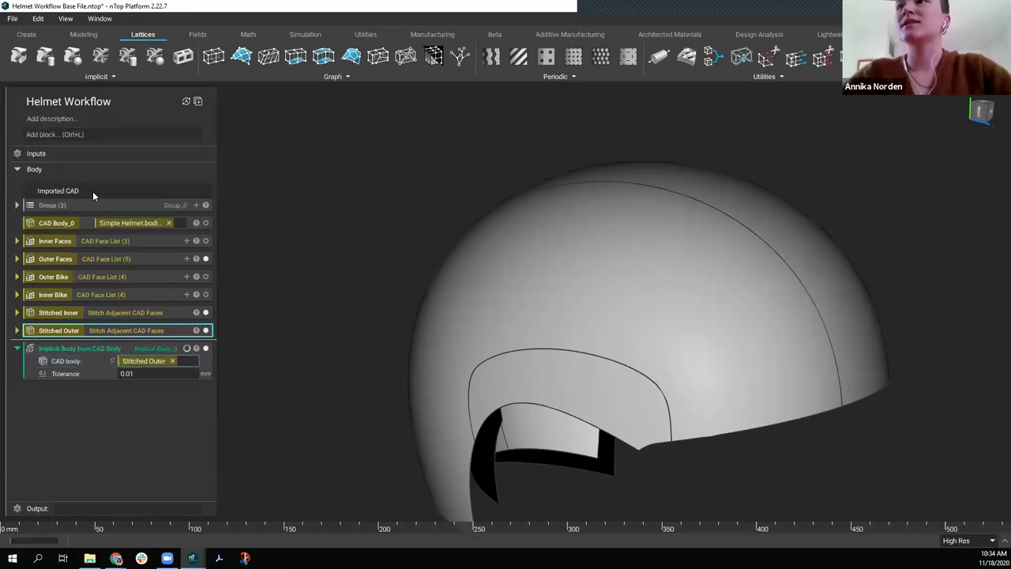
Add a Thicken Body block, nest the implicit body as its input, set the thickness to 2 mm, and collapse the block.
{"action": "left_click", "coordinate": [79, 136]}
{"action": "type", "text": "thicken"}
{"action": "key", "text": "Down"}
{"action": "key", "text": "Return"}
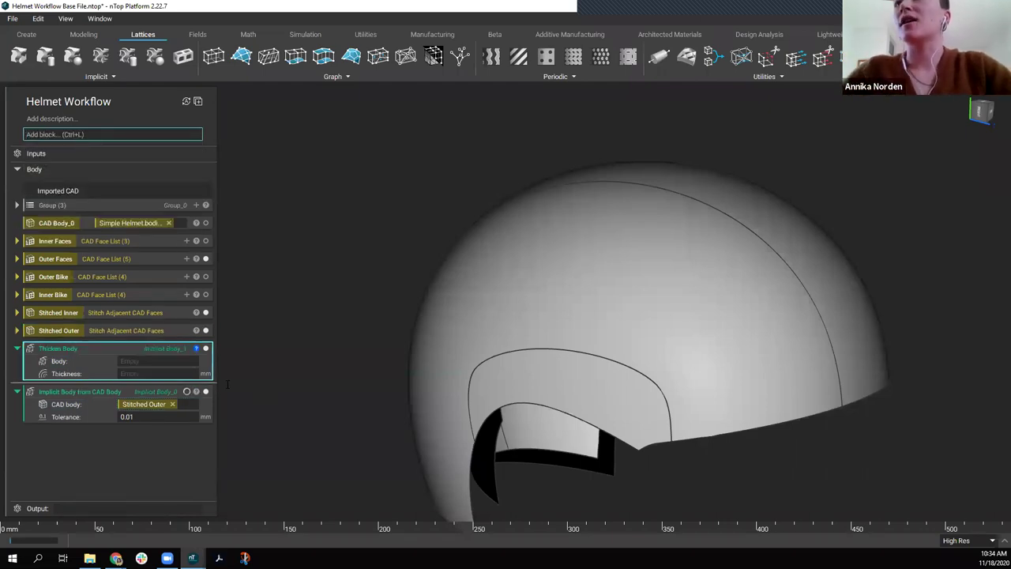
{"action": "left_click", "coordinate": [66, 395]}
{"action": "left_click_drag", "start_coordinate": [67, 395], "coordinate": [108, 359]}
{"action": "left_click", "coordinate": [145, 398]}
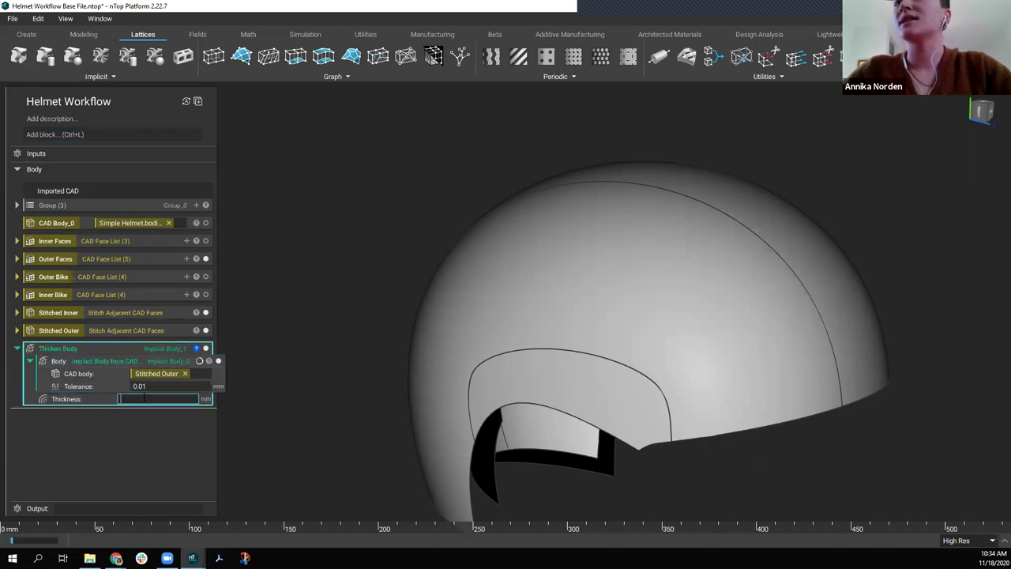
{"action": "type", "text": "2"}
{"action": "key", "text": "Return"}
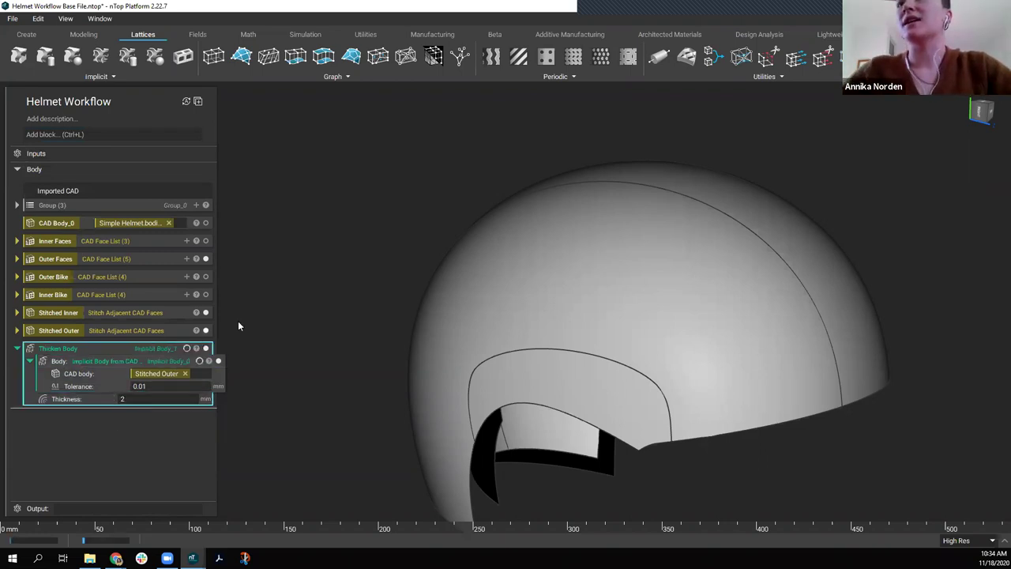
{"action": "left_click", "coordinate": [17, 348]}
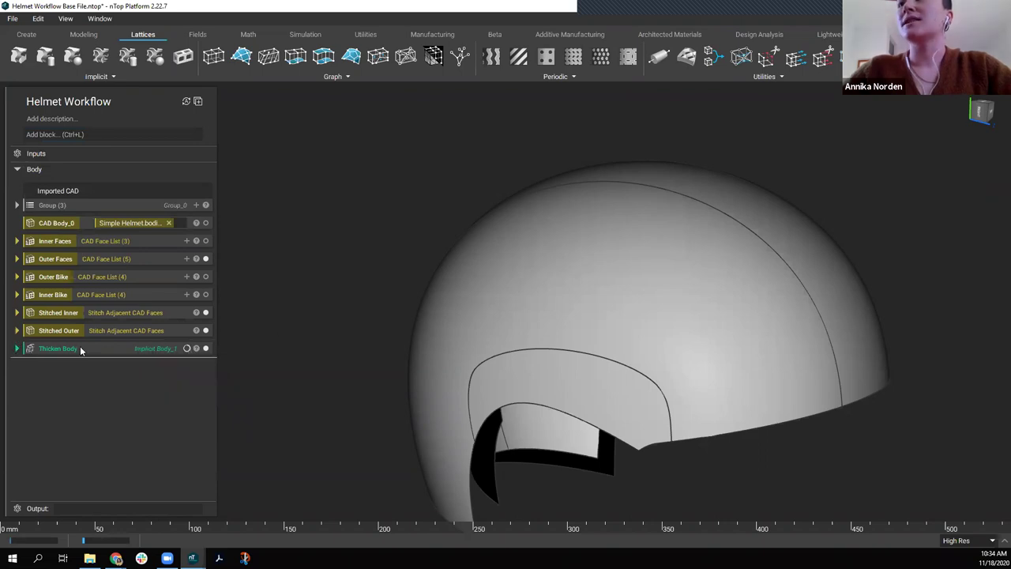
Add a Mesh from CAD Body block with Stitched Inner as its CAD body.
{"action": "key", "text": "ctrl+l"}
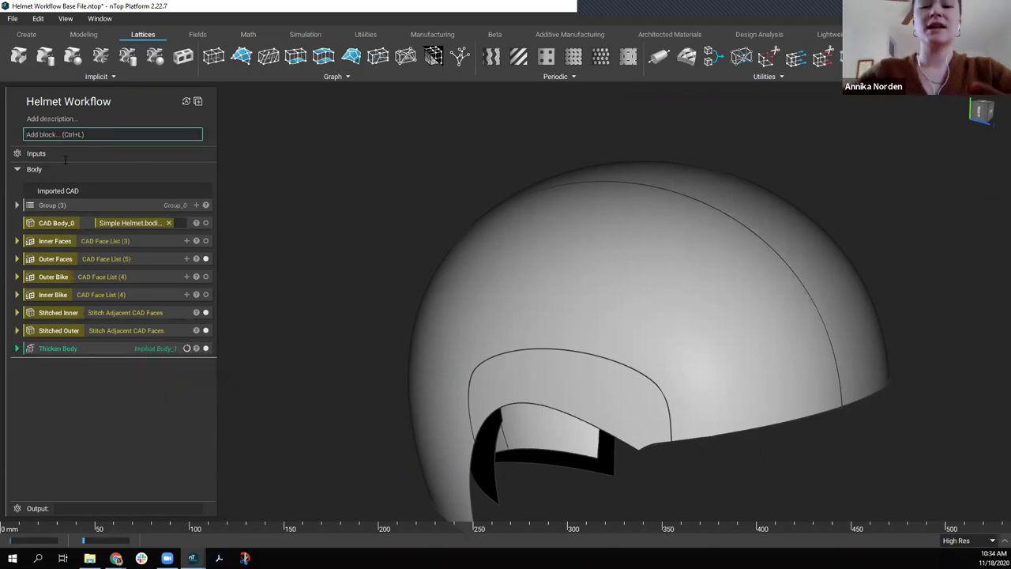
{"action": "type", "text": "mesh from"}
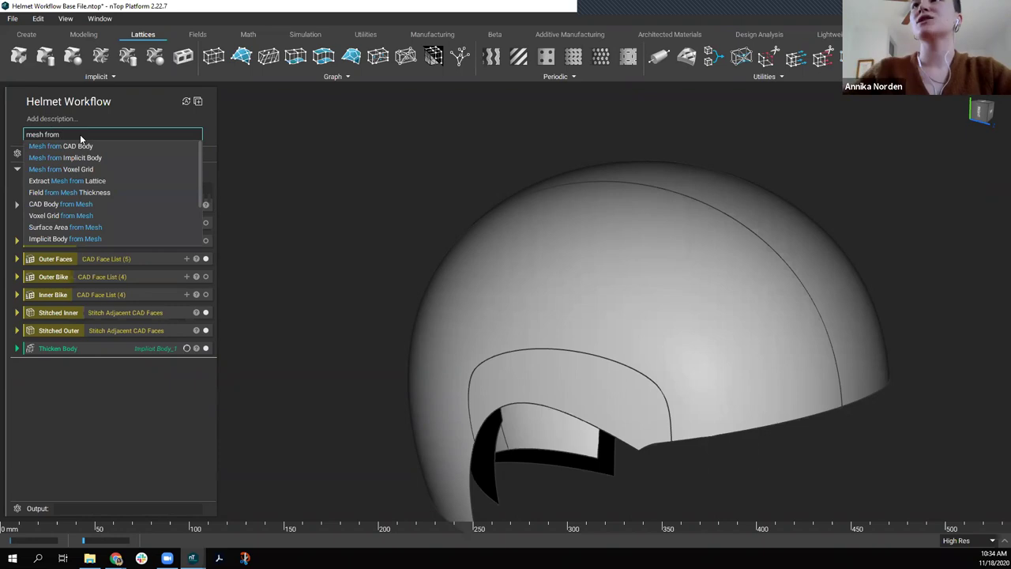
{"action": "left_click", "coordinate": [74, 146]}
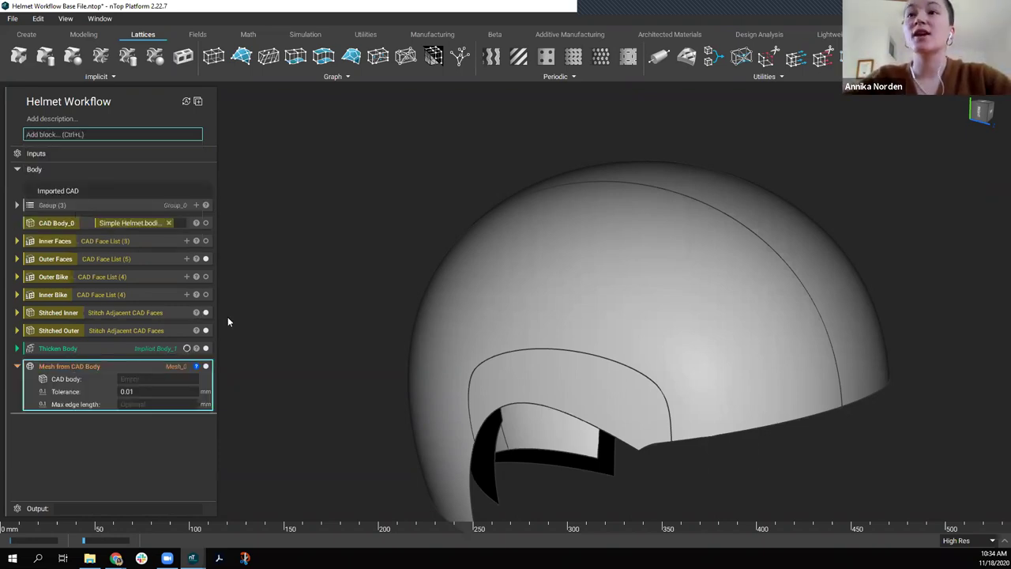
{"action": "left_click", "coordinate": [66, 313]}
{"action": "left_click_drag", "start_coordinate": [66, 313], "coordinate": [125, 382]}
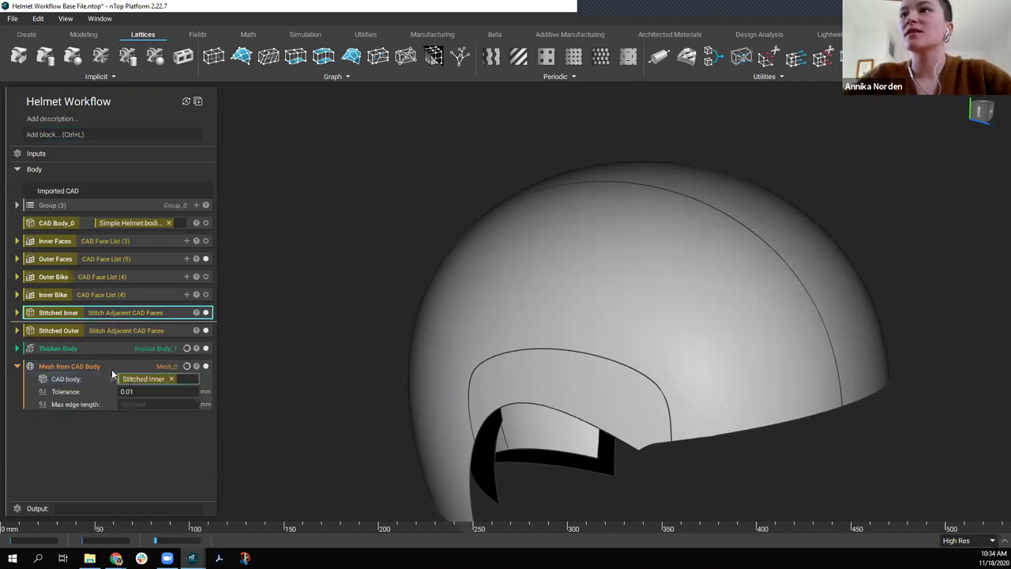
{"action": "left_click", "coordinate": [99, 366]}
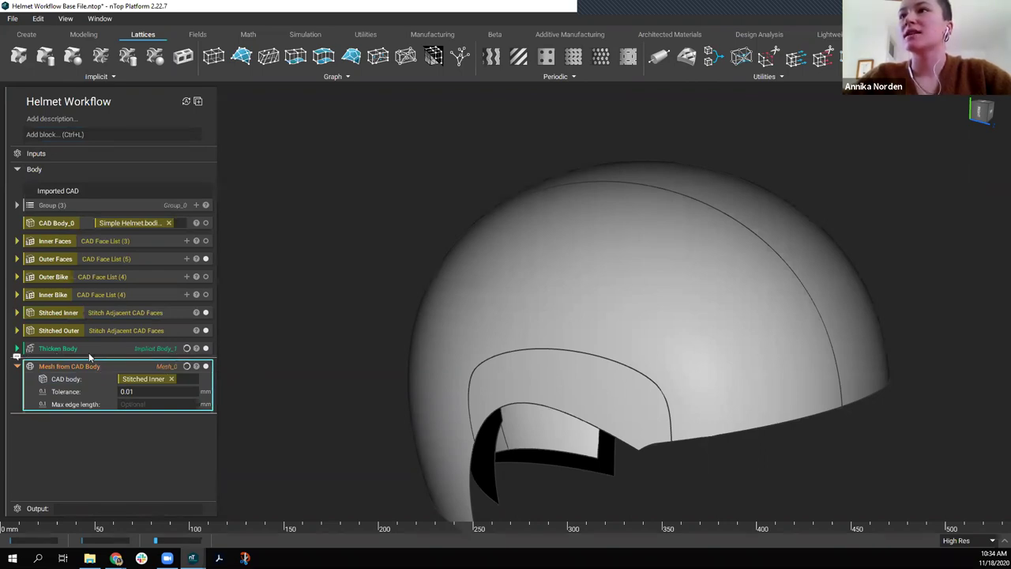
Check the Thicken Body block's inputs, collapse it again, and switch the display quality to Low Res.
{"action": "left_click", "coordinate": [18, 348]}
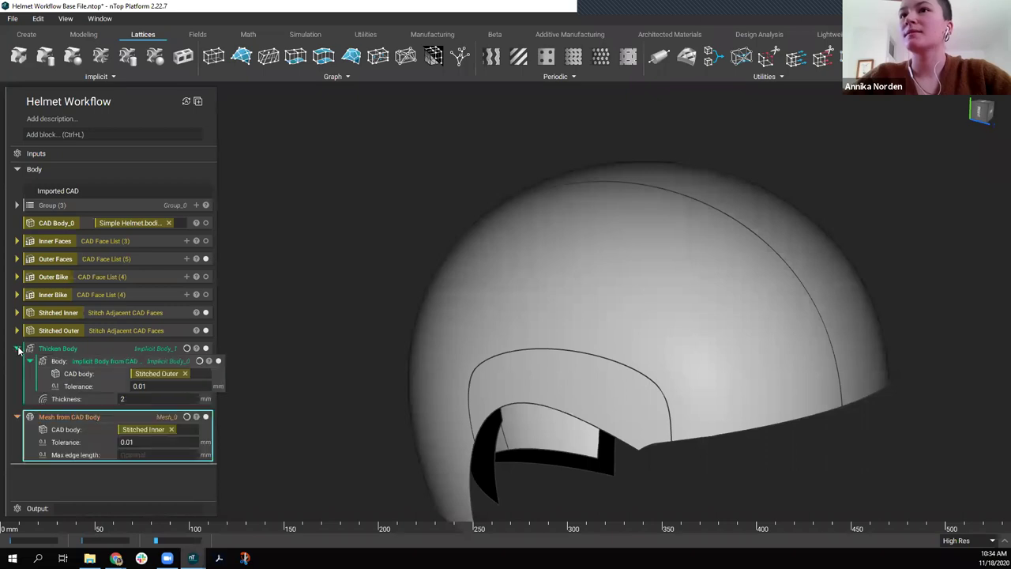
{"action": "left_click", "coordinate": [18, 349]}
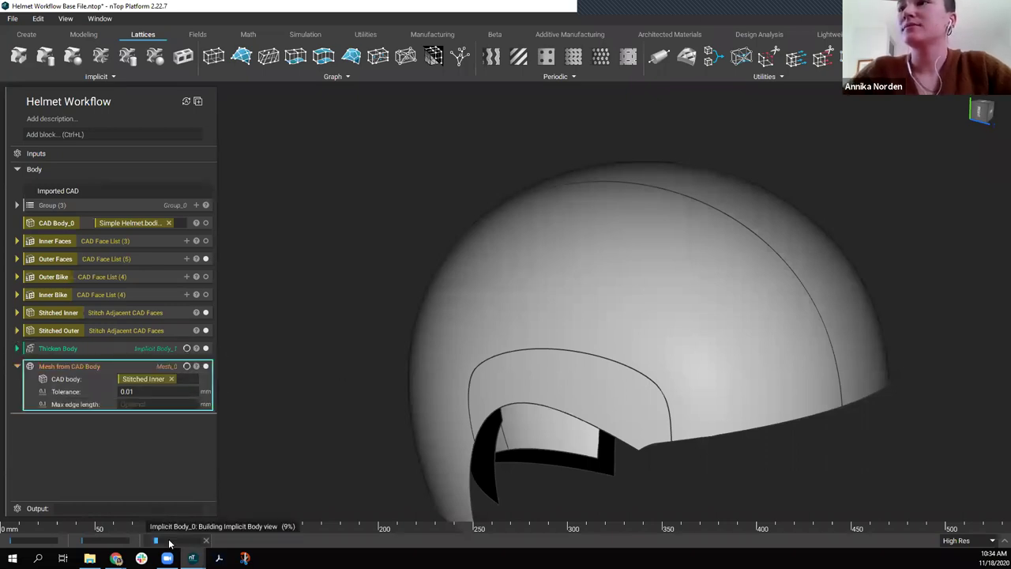
{"action": "left_click", "coordinate": [980, 541]}
{"action": "left_click", "coordinate": [960, 512]}
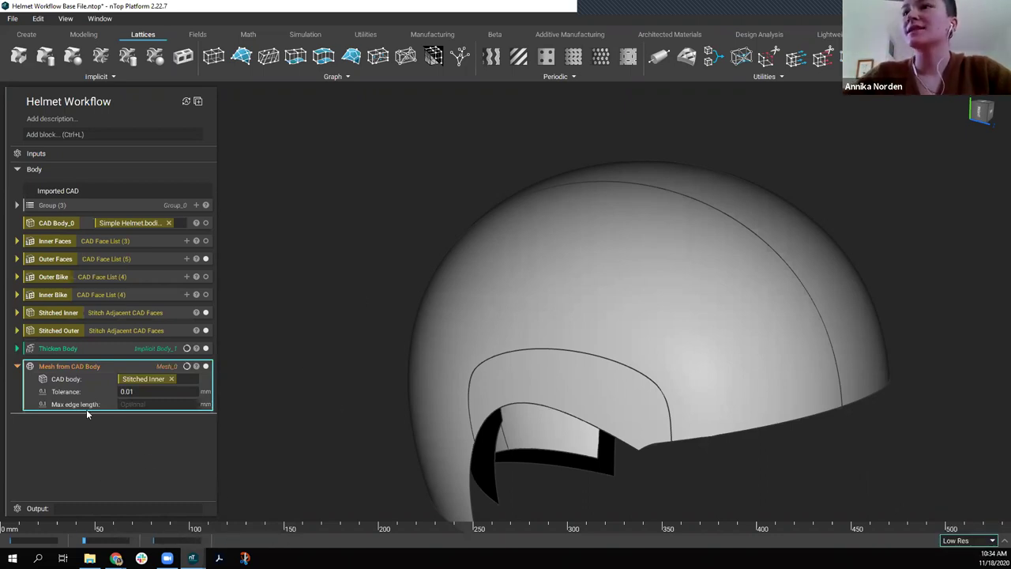
Isolate the Mesh from CAD Body result in the view and examine its triangulation.
{"action": "left_click", "coordinate": [97, 368]}
{"action": "right_click_drag", "start_coordinate": [620, 166], "coordinate": [610, 336]}
{"action": "scroll", "coordinate": [747, 442], "scroll_direction": "up", "scroll_amount": 3}
{"action": "scroll", "coordinate": [623, 201], "scroll_direction": "down", "scroll_amount": 3}
{"action": "right_click_drag", "start_coordinate": [624, 201], "coordinate": [374, 419]}
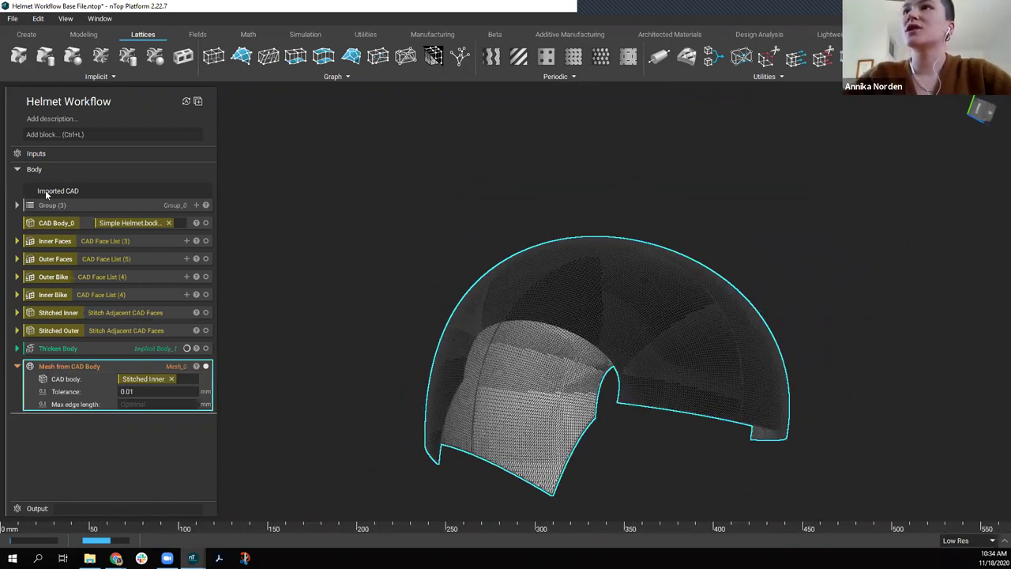
Add a Quadrangulate Mesh block with a target count of 1000 and nest the Mesh from CAD Body block as its mesh input.
{"action": "left_click", "coordinate": [97, 134]}
{"action": "type", "text": "quadr"}
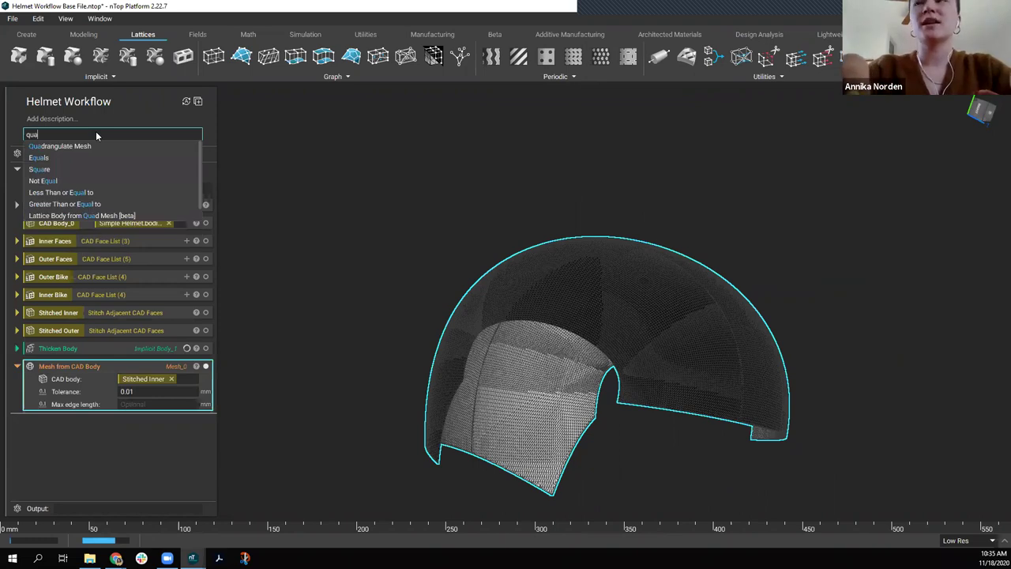
{"action": "key", "text": "Down"}
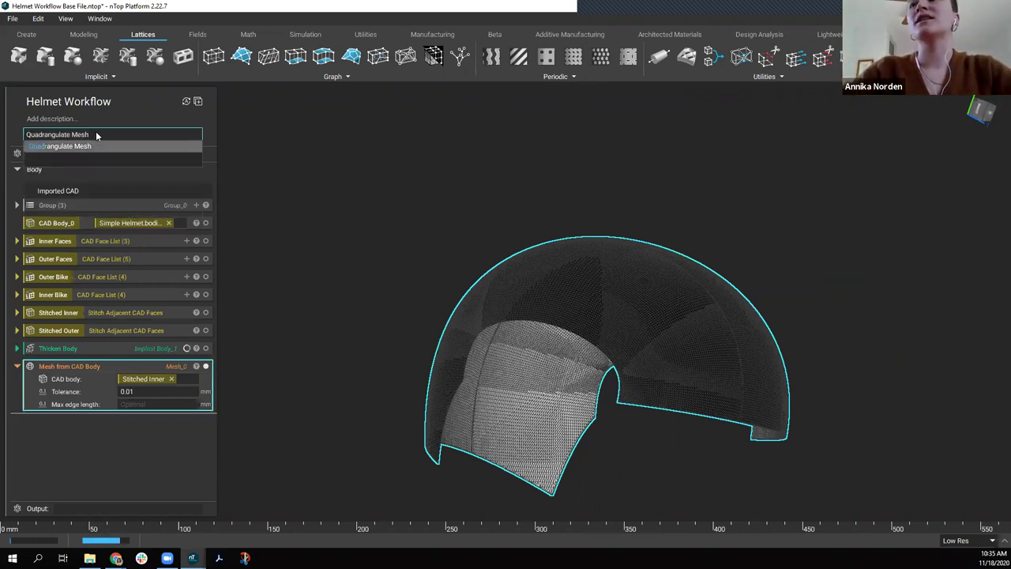
{"action": "key", "text": "Return"}
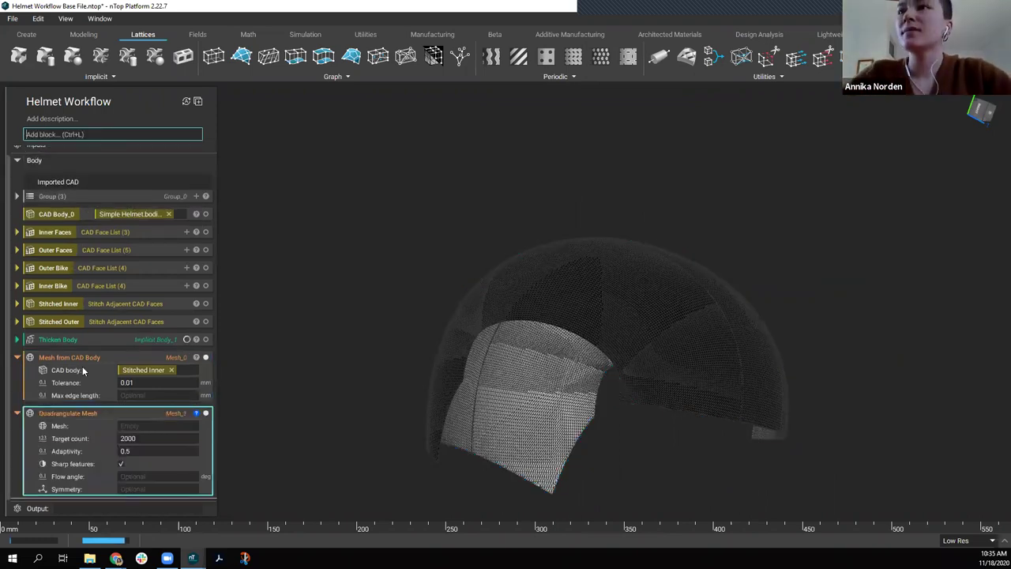
{"action": "left_click", "coordinate": [80, 358]}
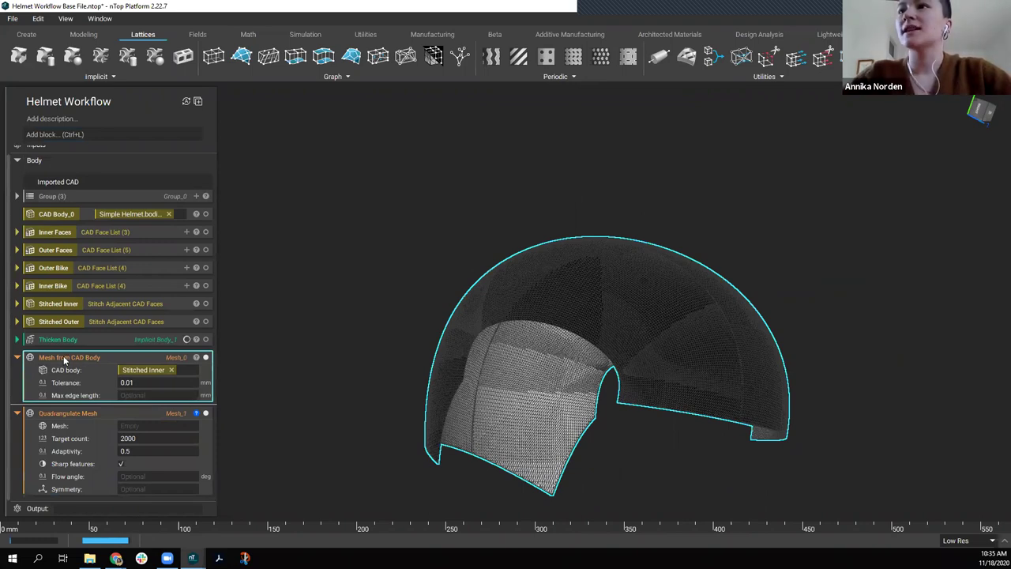
{"action": "double_click", "coordinate": [139, 438]}
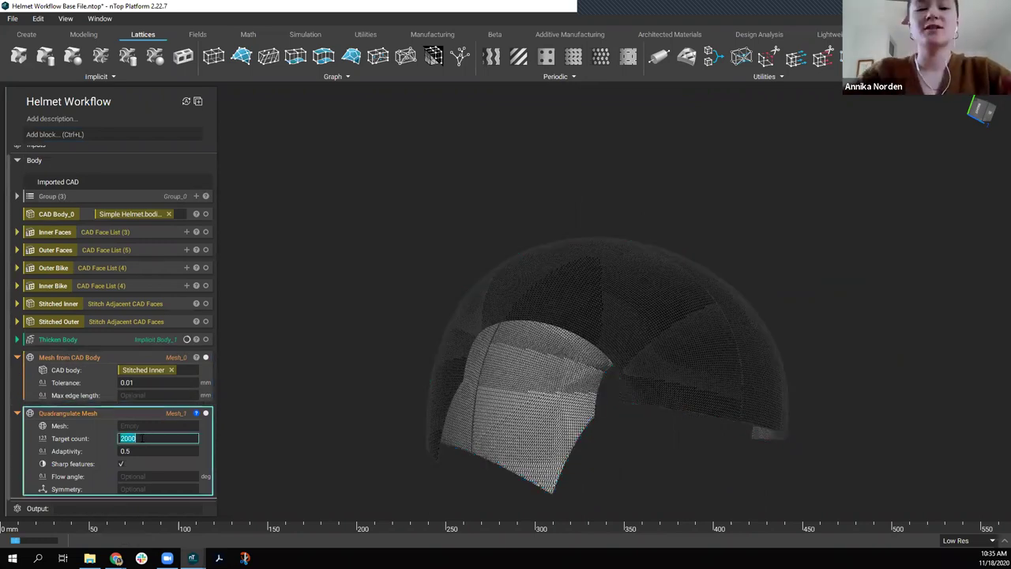
{"action": "type", "text": "1000"}
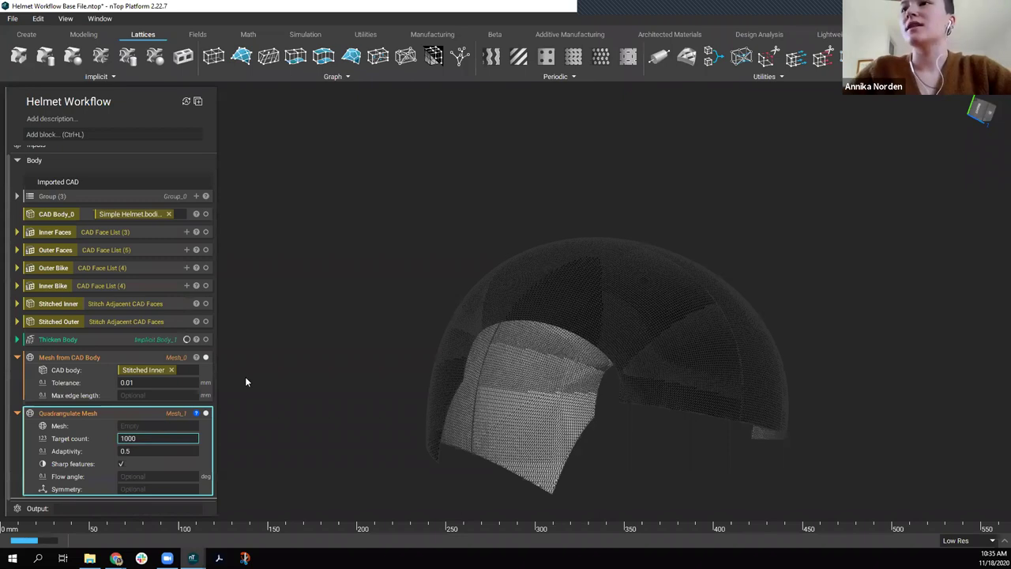
{"action": "left_click", "coordinate": [76, 357]}
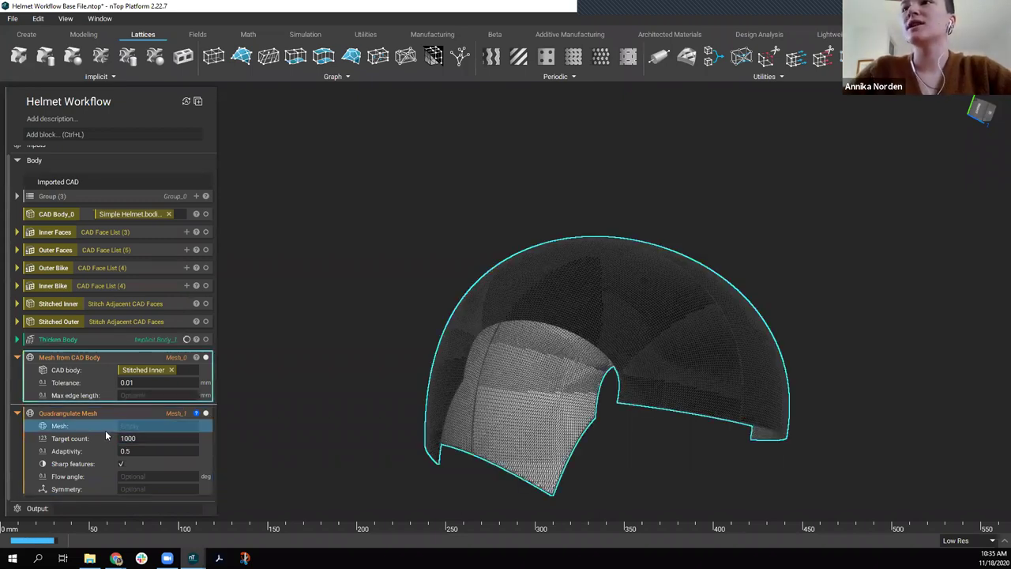
{"action": "left_click_drag", "start_coordinate": [70, 357], "coordinate": [105, 427]}
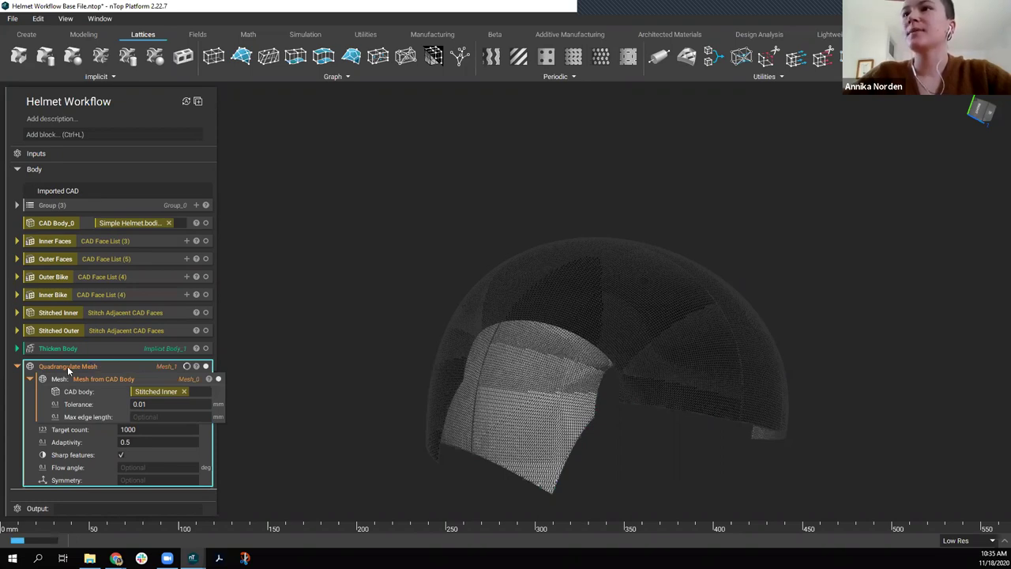
Make the Quadrangulate Mesh block a variable named Inner Mesh, inspect its quad pattern, and collapse the block.
{"action": "right_click", "coordinate": [69, 370]}
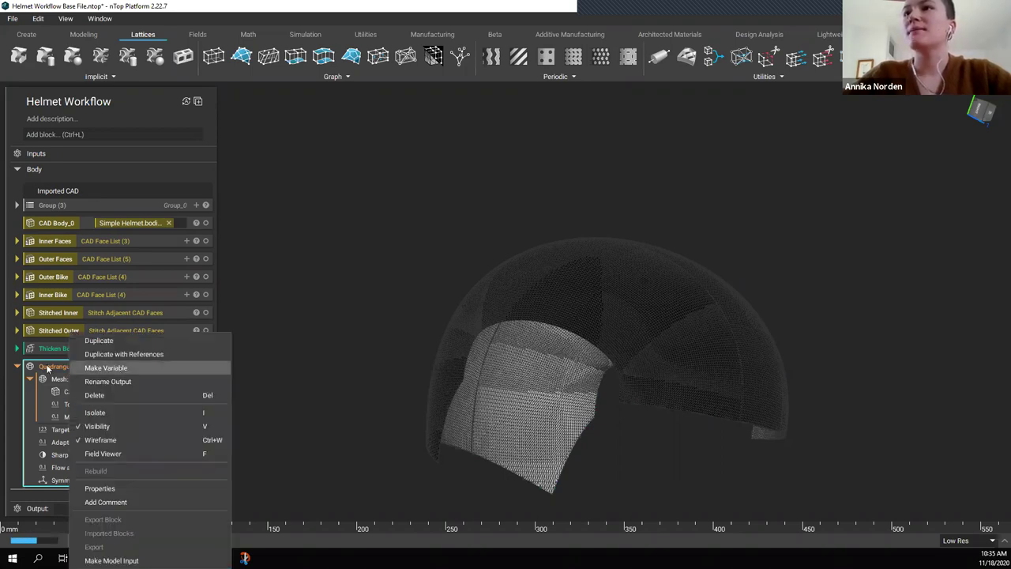
{"action": "left_click", "coordinate": [101, 368]}
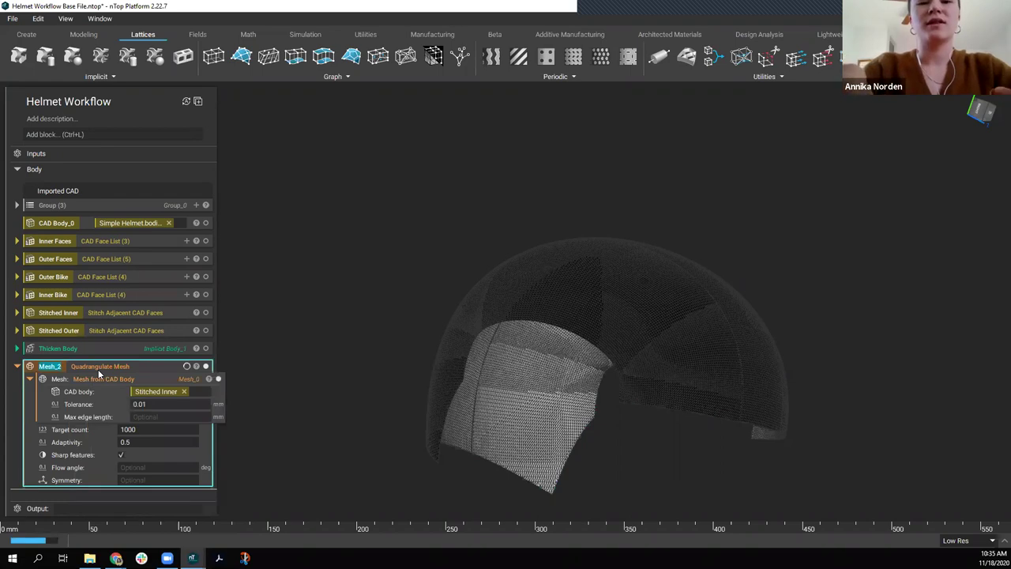
{"action": "type", "text": "Inner Mesh"}
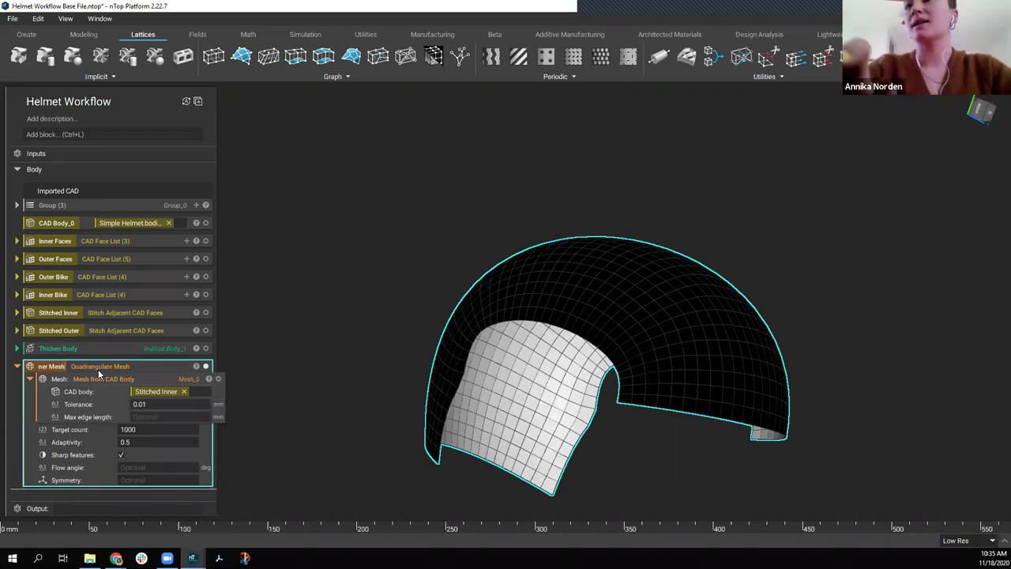
{"action": "left_click", "coordinate": [355, 210]}
{"action": "right_click_drag", "start_coordinate": [559, 226], "coordinate": [606, 335]}
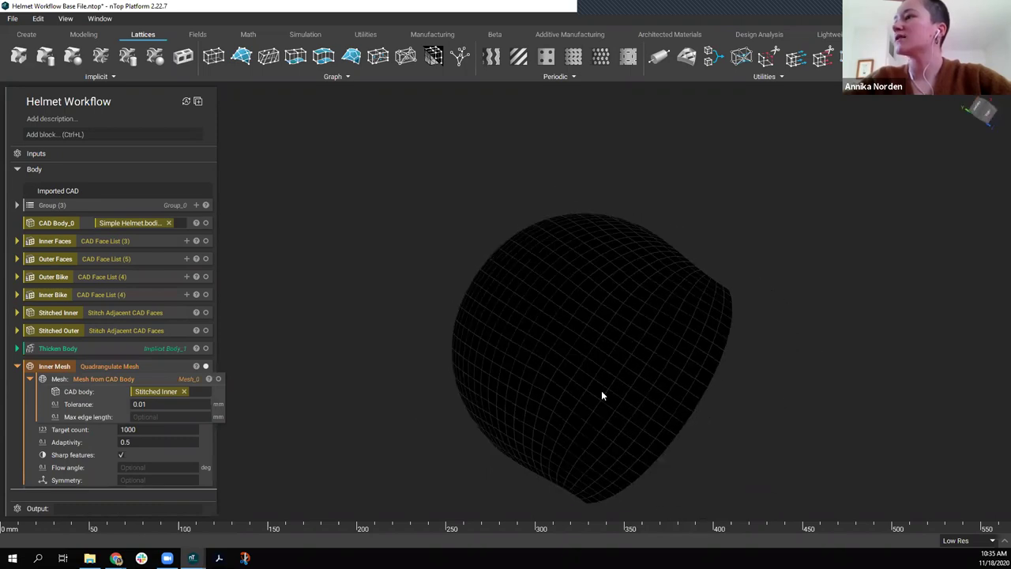
{"action": "scroll", "coordinate": [601, 390], "scroll_direction": "up", "scroll_amount": 4}
{"action": "mouse_move", "coordinate": [713, 346]}
{"action": "right_mouse_down"}
{"action": "mouse_move", "coordinate": [828, 419]}
{"action": "mouse_move", "coordinate": [720, 344]}
{"action": "right_mouse_up"}
{"action": "right_click_drag", "start_coordinate": [689, 399], "coordinate": [638, 163]}
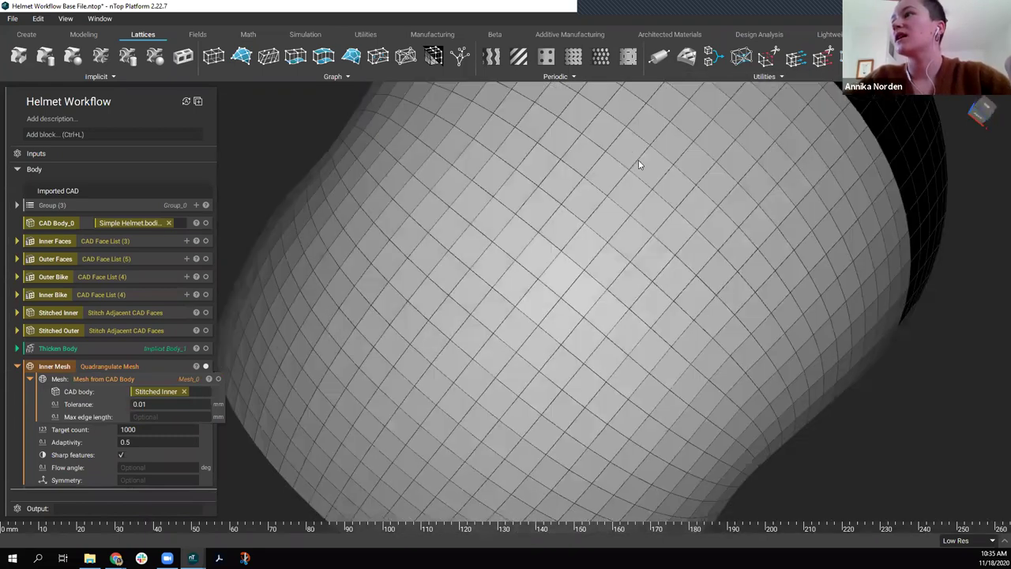
{"action": "right_click_drag", "start_coordinate": [715, 289], "coordinate": [676, 347]}
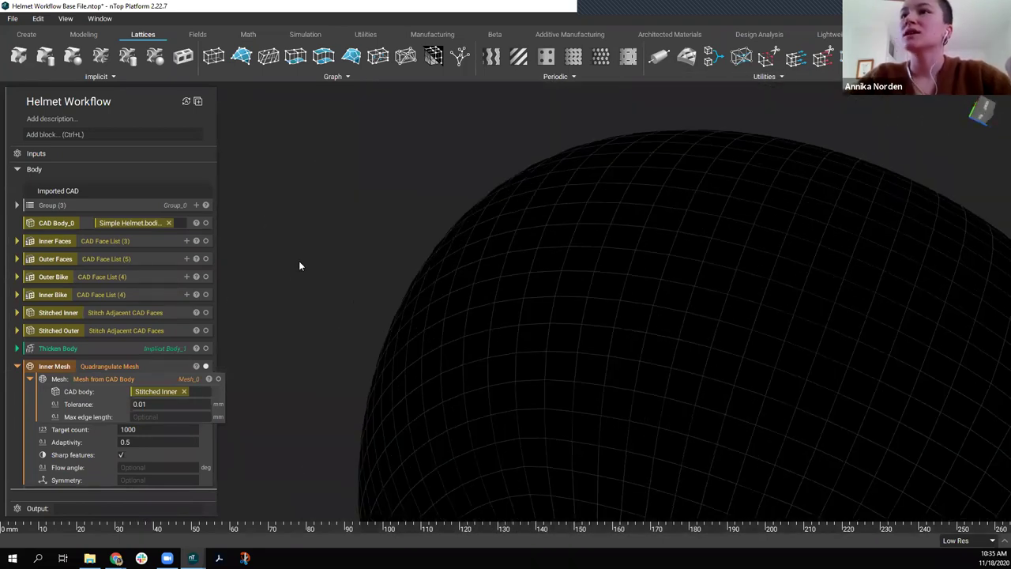
{"action": "left_click", "coordinate": [17, 367]}
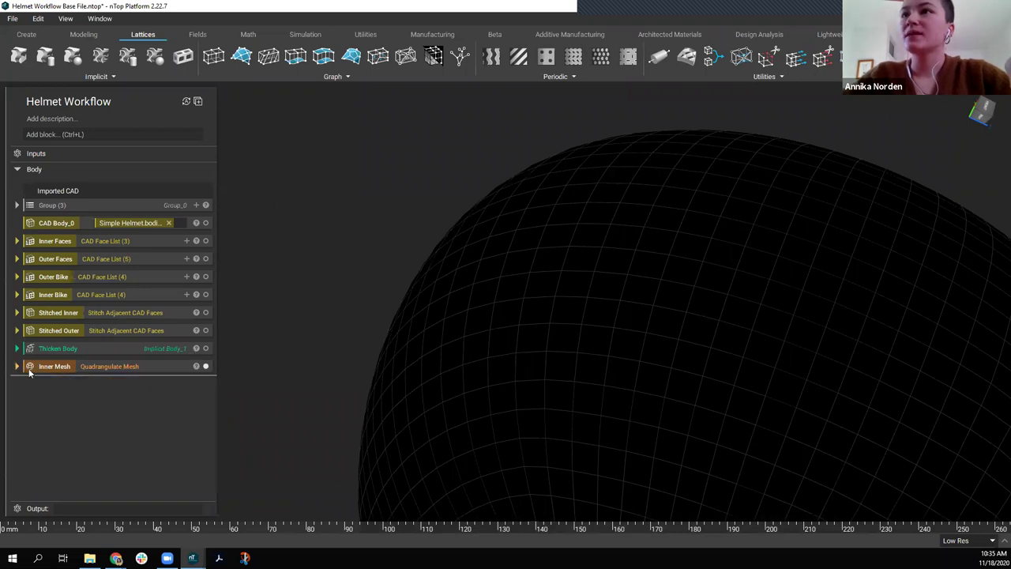
Add a Lattice Body from Quad Mesh block with Inner Mesh as its surface mesh.
{"action": "left_click", "coordinate": [89, 135]}
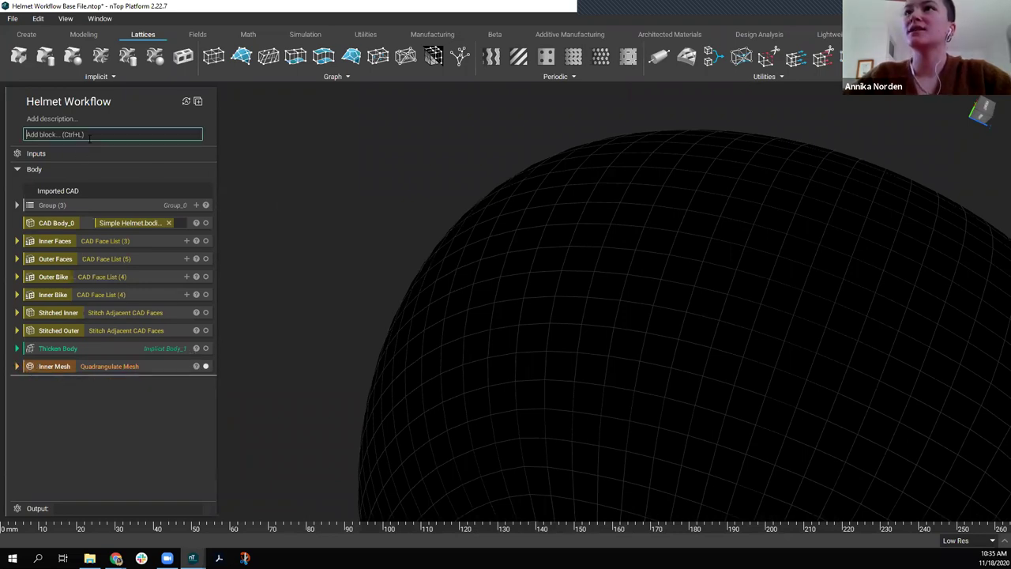
{"action": "type", "text": "quad"}
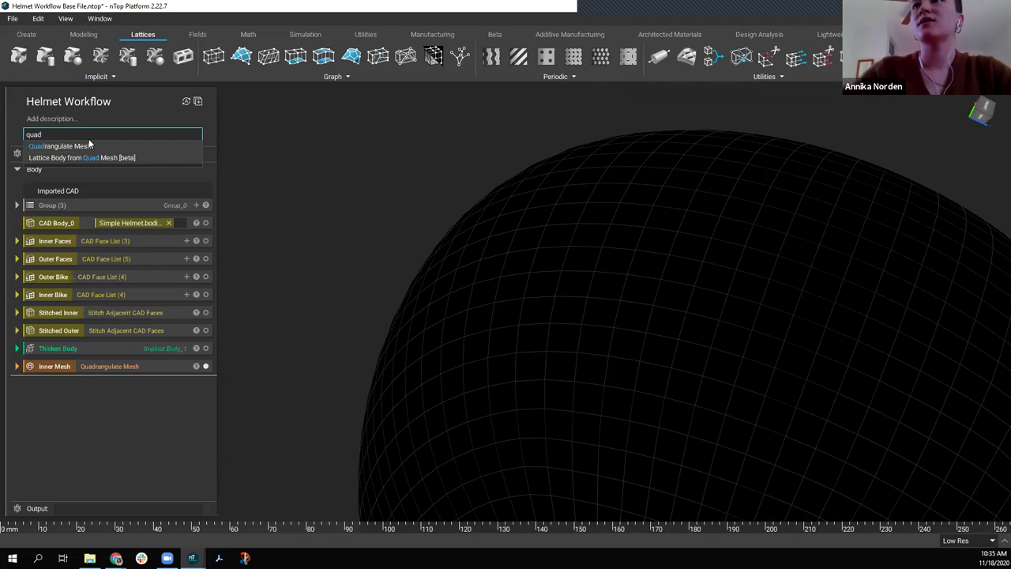
{"action": "left_click", "coordinate": [89, 157]}
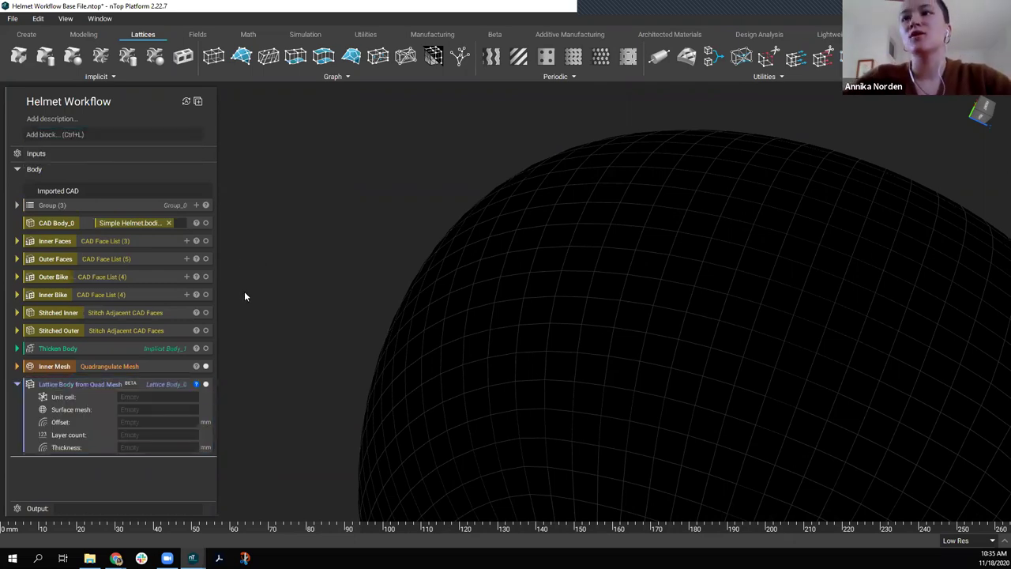
{"action": "left_click", "coordinate": [81, 382]}
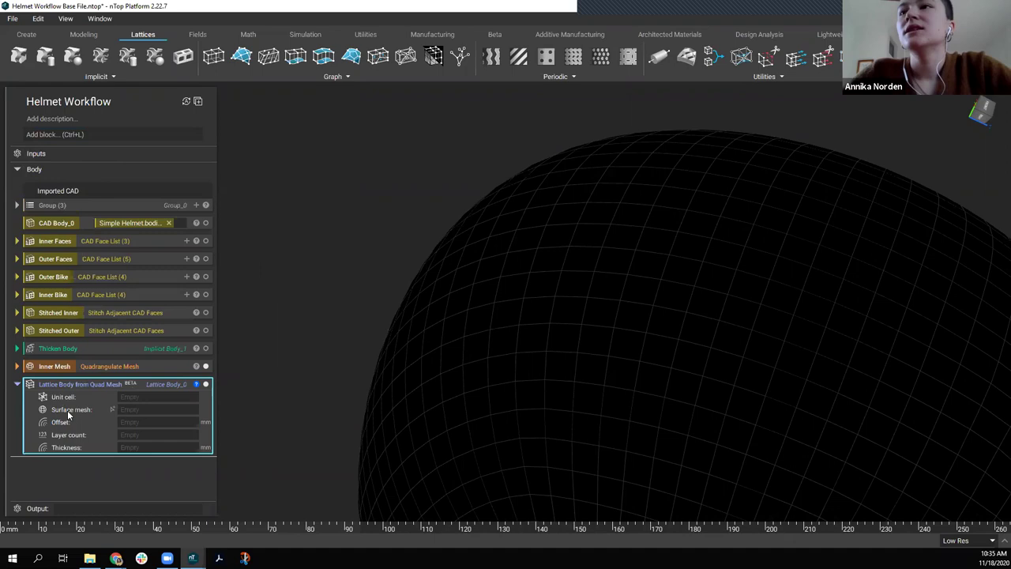
{"action": "left_click_drag", "start_coordinate": [58, 366], "coordinate": [92, 411]}
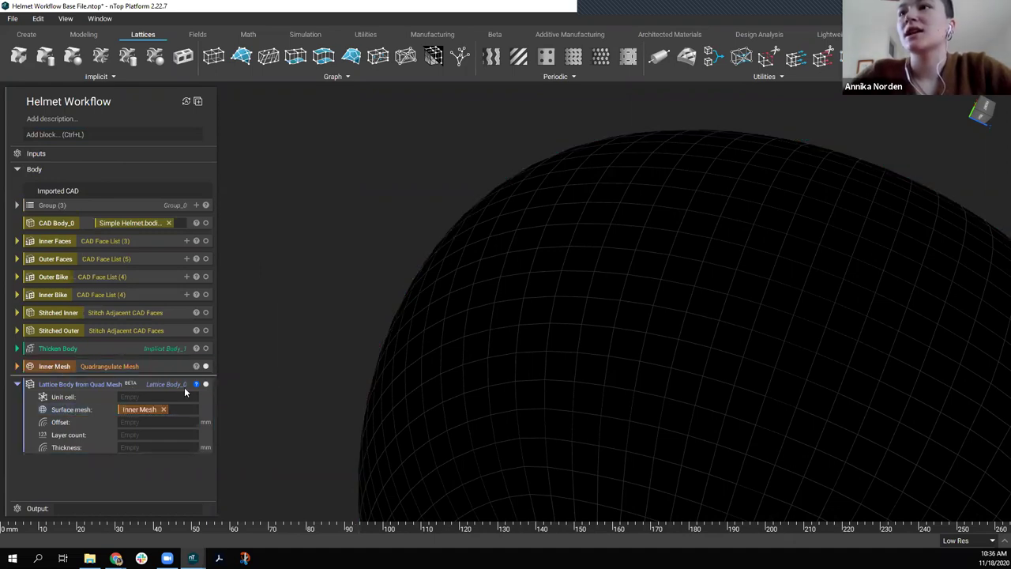
{"action": "left_click", "coordinate": [48, 422]}
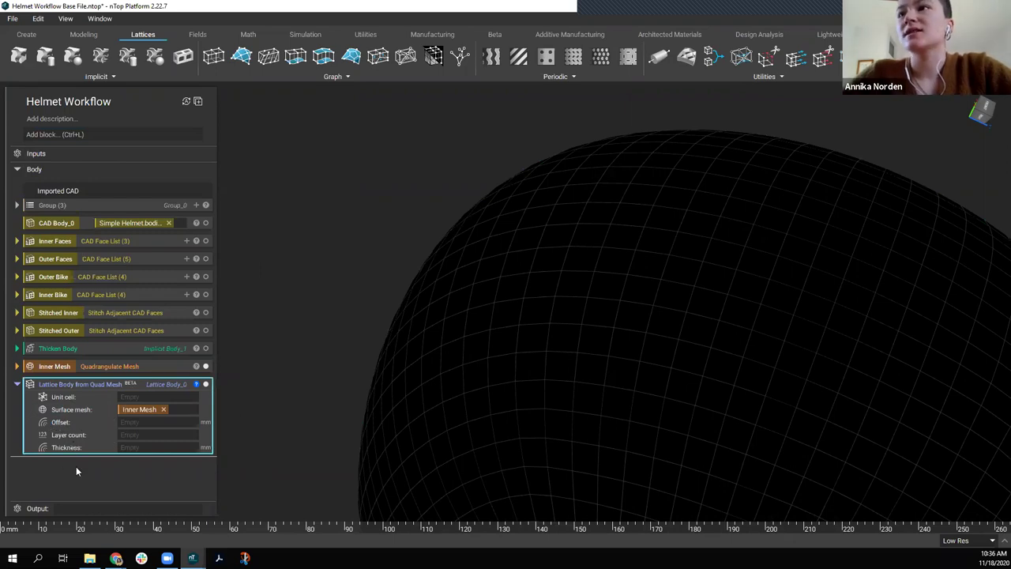
Set the lattice block's unit cell to a Body centered cubic Graph Unit Cell, and hide the unit cell preview.
{"action": "left_click", "coordinate": [143, 397]}
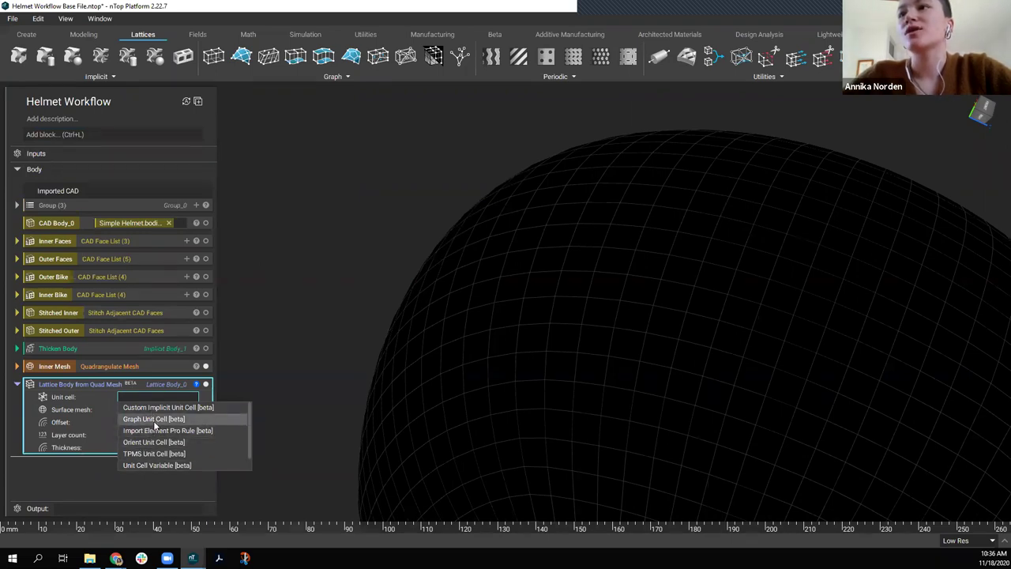
{"action": "left_click", "coordinate": [142, 419]}
{"action": "left_click", "coordinate": [168, 409]}
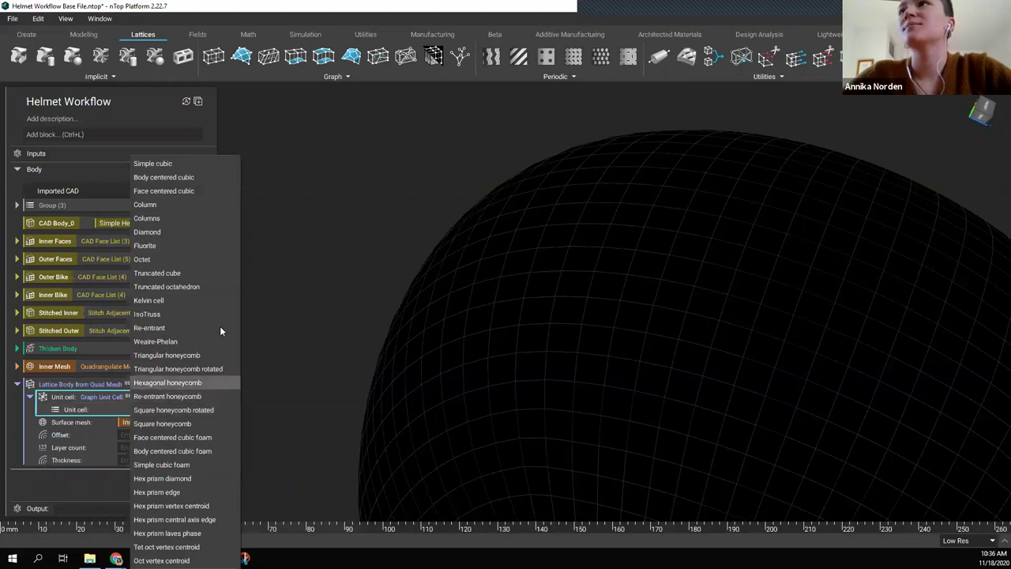
{"action": "left_click", "coordinate": [194, 178]}
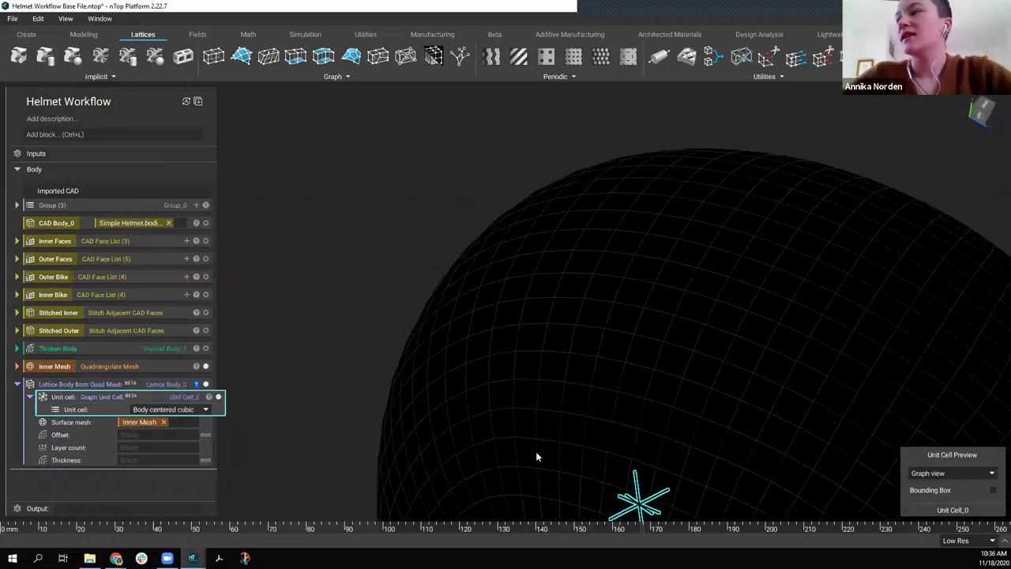
{"action": "right_click_drag", "start_coordinate": [536, 451], "coordinate": [665, 477]}
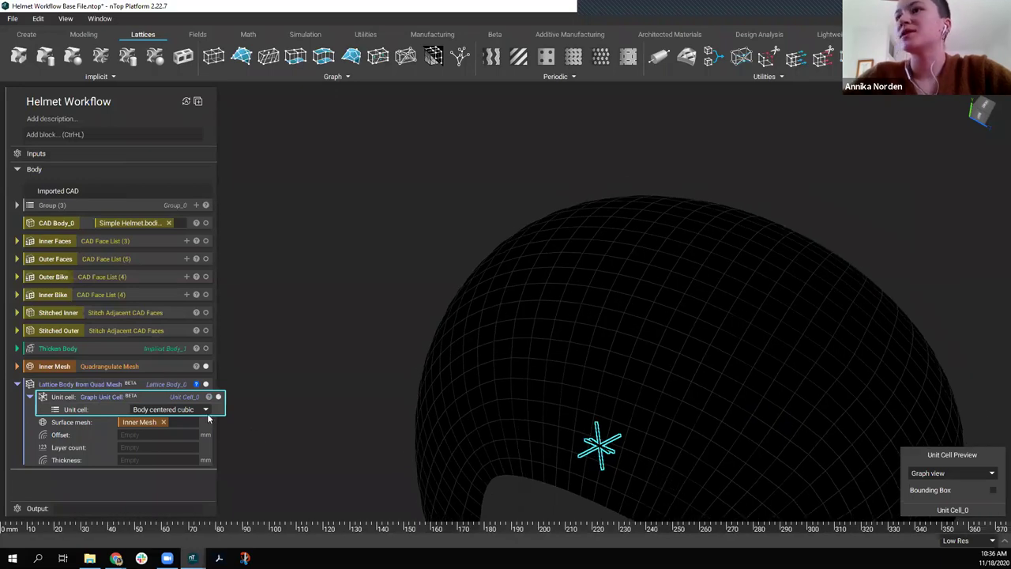
{"action": "left_click", "coordinate": [218, 398]}
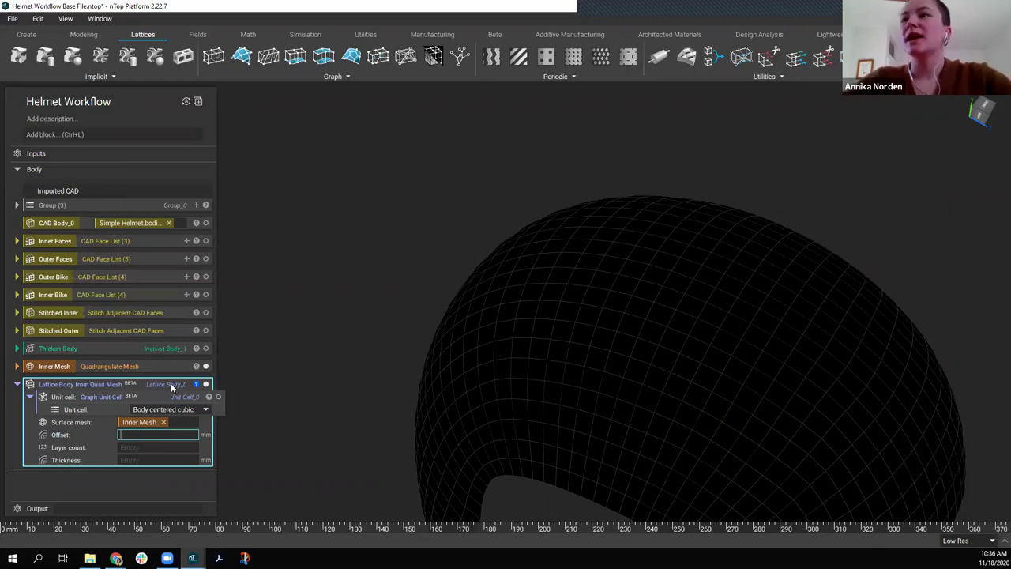
Set the quad mesh lattice's offset to -10 mm, its layer count to 1 and its thickness to 1 mm.
{"action": "mouse_move", "coordinate": [666, 252]}
{"action": "right_mouse_down"}
{"action": "mouse_move", "coordinate": [654, 128]}
{"action": "mouse_move", "coordinate": [675, 198]}
{"action": "right_mouse_up"}
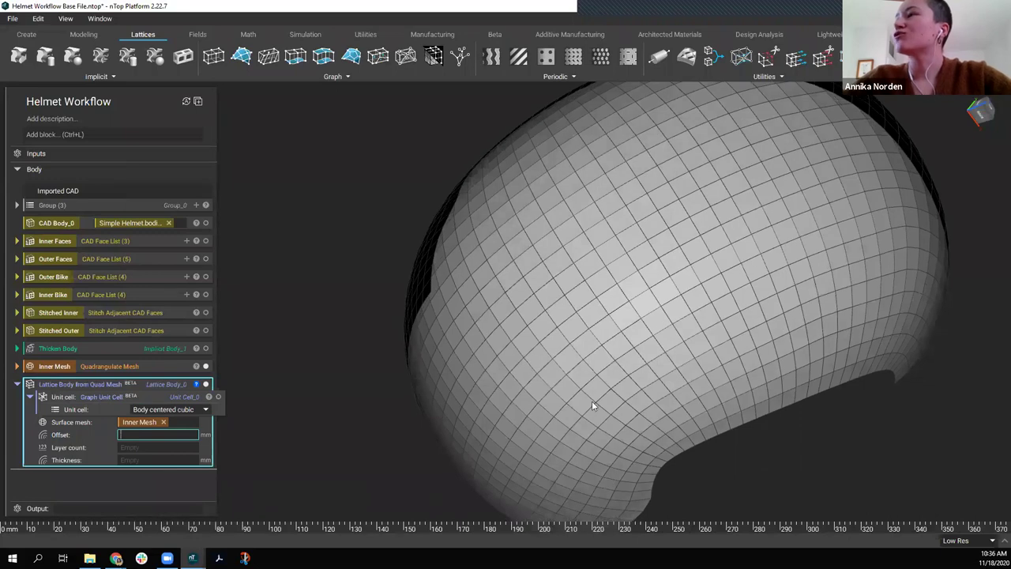
{"action": "right_click_drag", "start_coordinate": [736, 376], "coordinate": [650, 190]}
{"action": "mouse_move", "coordinate": [787, 278]}
{"action": "right_mouse_down"}
{"action": "mouse_move", "coordinate": [717, 85]}
{"action": "mouse_move", "coordinate": [620, 203]}
{"action": "right_mouse_up"}
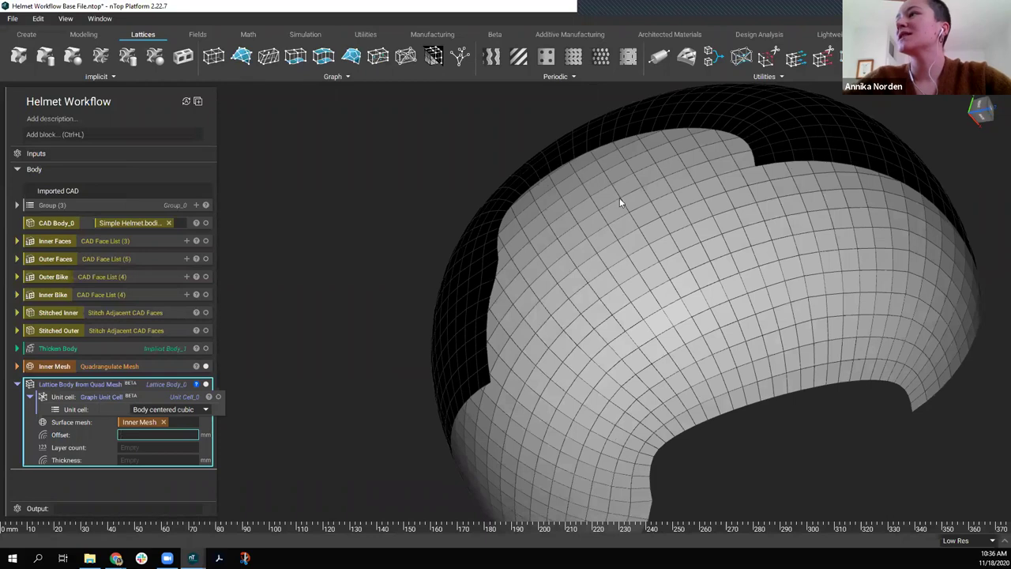
{"action": "right_click_drag", "start_coordinate": [755, 308], "coordinate": [703, 135]}
{"action": "mouse_move", "coordinate": [517, 247]}
{"action": "right_mouse_down"}
{"action": "mouse_move", "coordinate": [735, 213]}
{"action": "mouse_move", "coordinate": [623, 163]}
{"action": "right_mouse_up"}
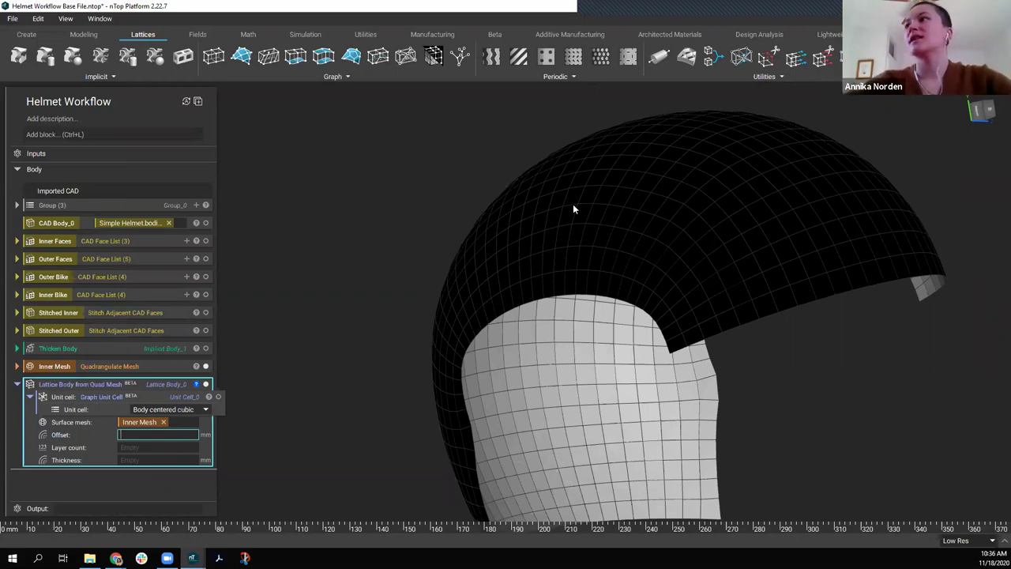
{"action": "left_click", "coordinate": [144, 435]}
{"action": "type", "text": "-10"}
{"action": "left_click", "coordinate": [140, 448]}
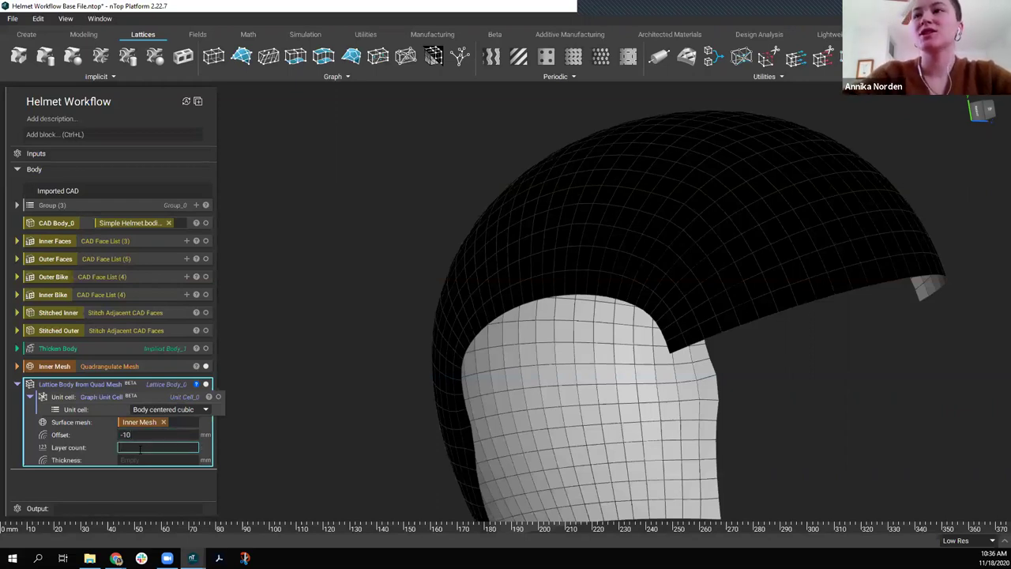
{"action": "type", "text": "1"}
{"action": "left_click", "coordinate": [155, 459]}
{"action": "type", "text": "1"}
{"action": "key", "text": "Return"}
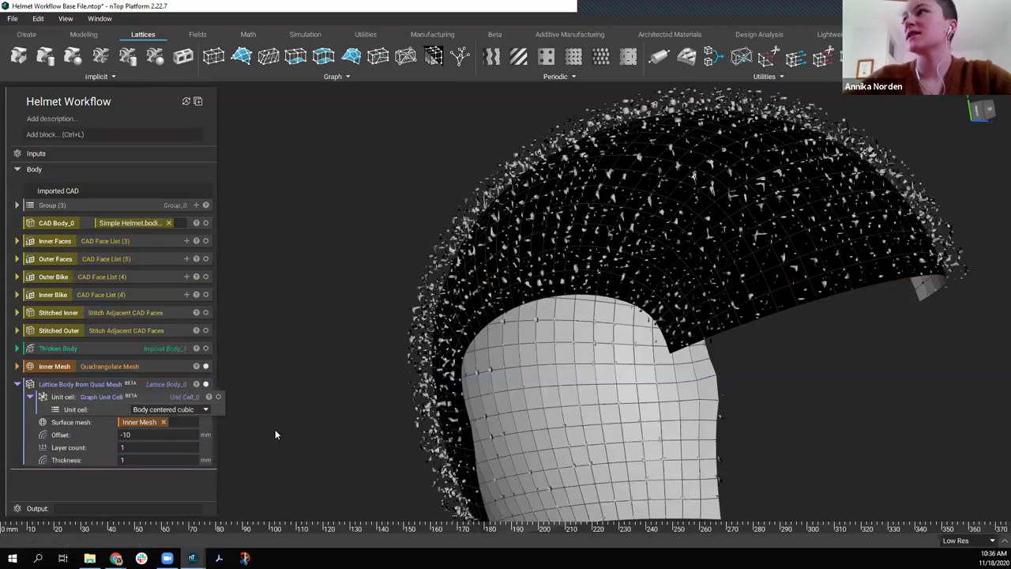
Extract the lattice body's thick lattice property as its own block and inspect the beams from several angles.
{"action": "right_click_drag", "start_coordinate": [719, 183], "coordinate": [687, 372]}
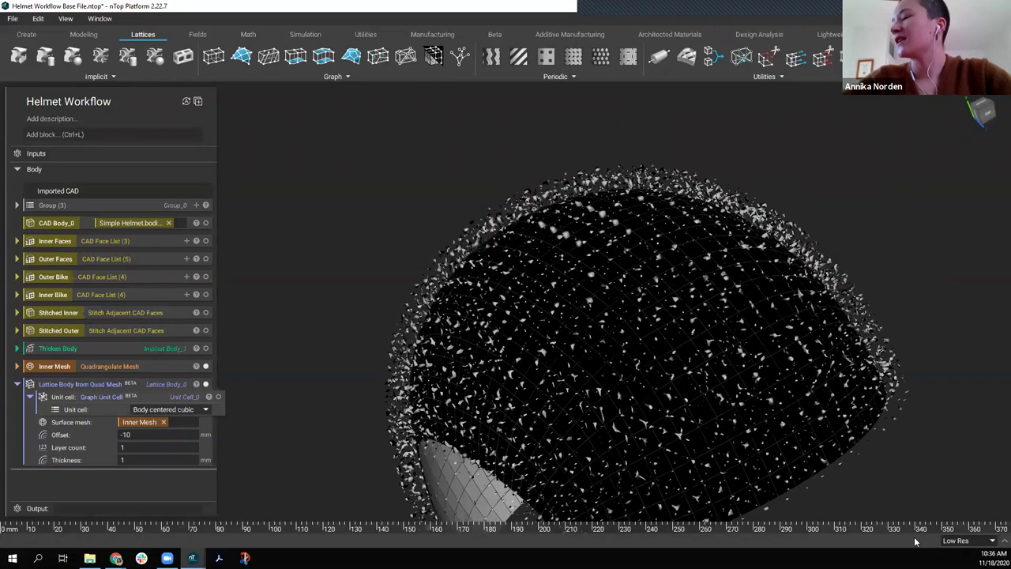
{"action": "left_click", "coordinate": [196, 383]}
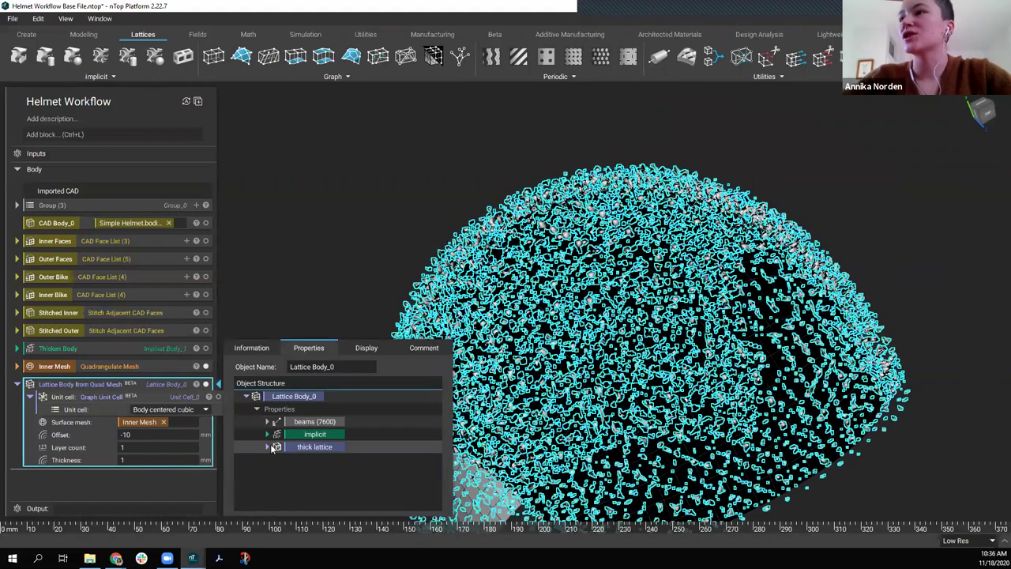
{"action": "left_click_drag", "start_coordinate": [286, 446], "coordinate": [159, 470]}
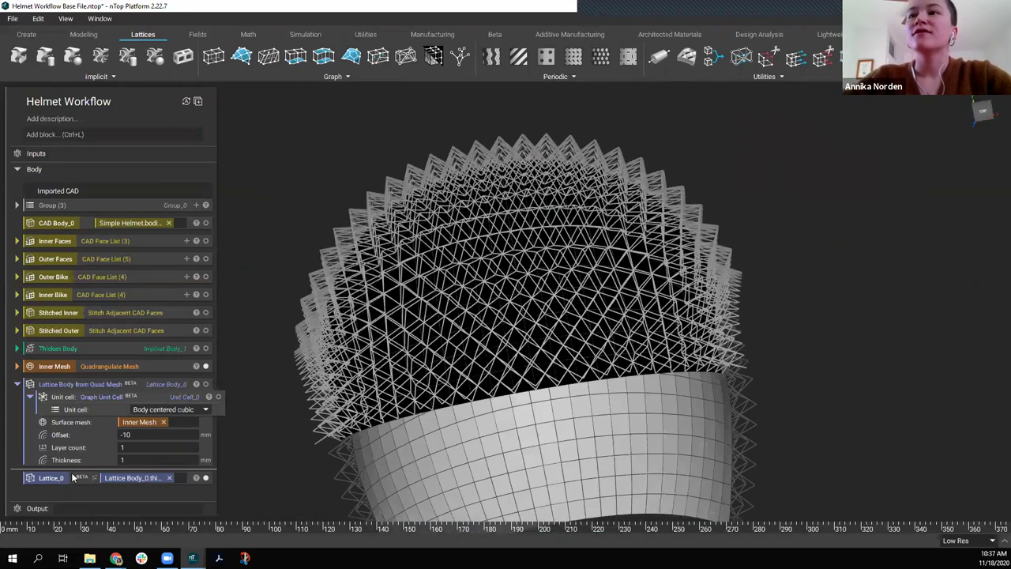
{"action": "right_click_drag", "start_coordinate": [601, 348], "coordinate": [518, 286]}
{"action": "right_click_drag", "start_coordinate": [706, 419], "coordinate": [940, 119]}
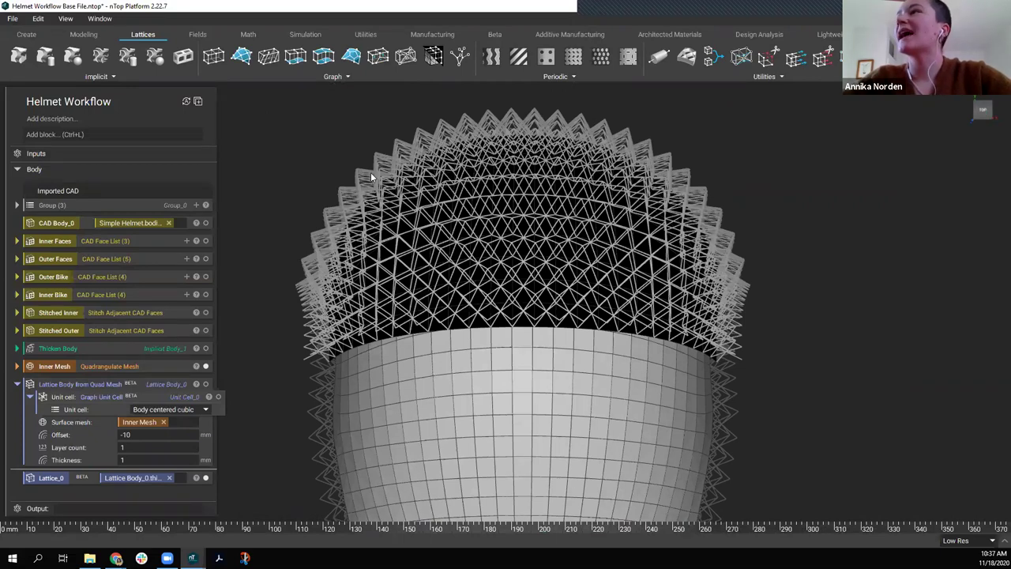
{"action": "right_click_drag", "start_coordinate": [559, 188], "coordinate": [564, 277]}
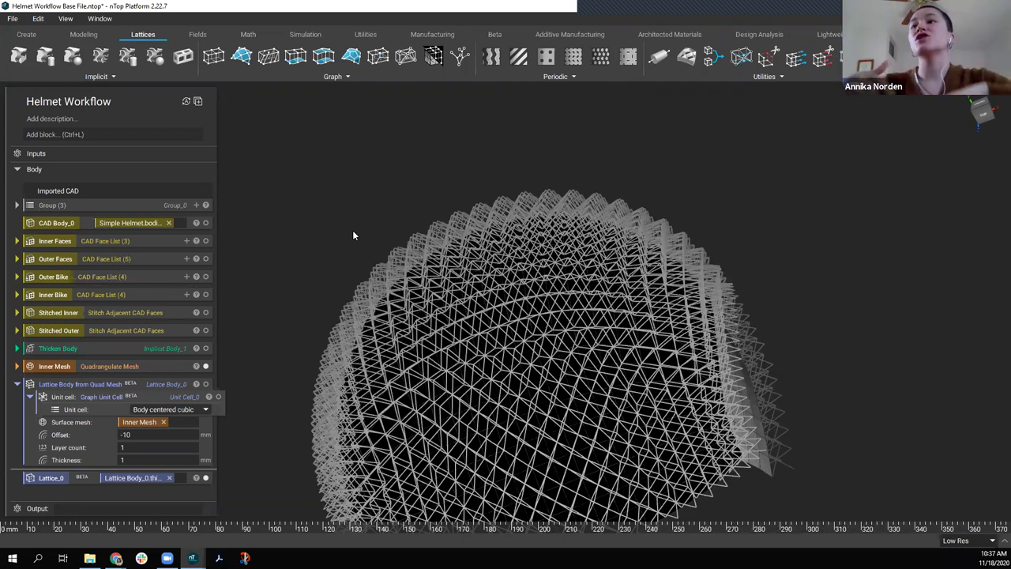
{"action": "right_click_drag", "start_coordinate": [574, 209], "coordinate": [333, 361]}
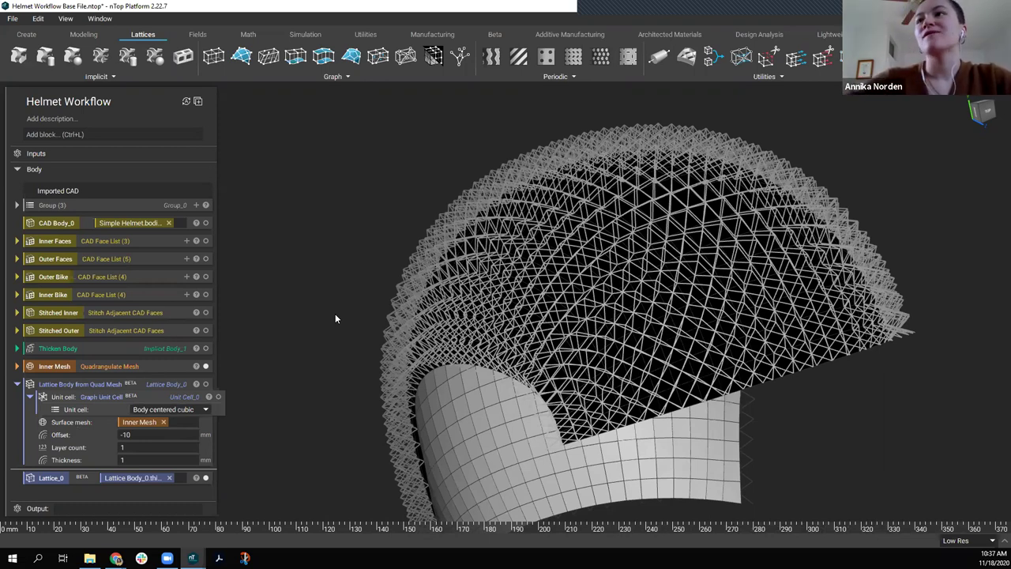
Show the Thicken Body block's result and make the block a variable named Outer Implicit.
{"action": "left_click", "coordinate": [104, 352]}
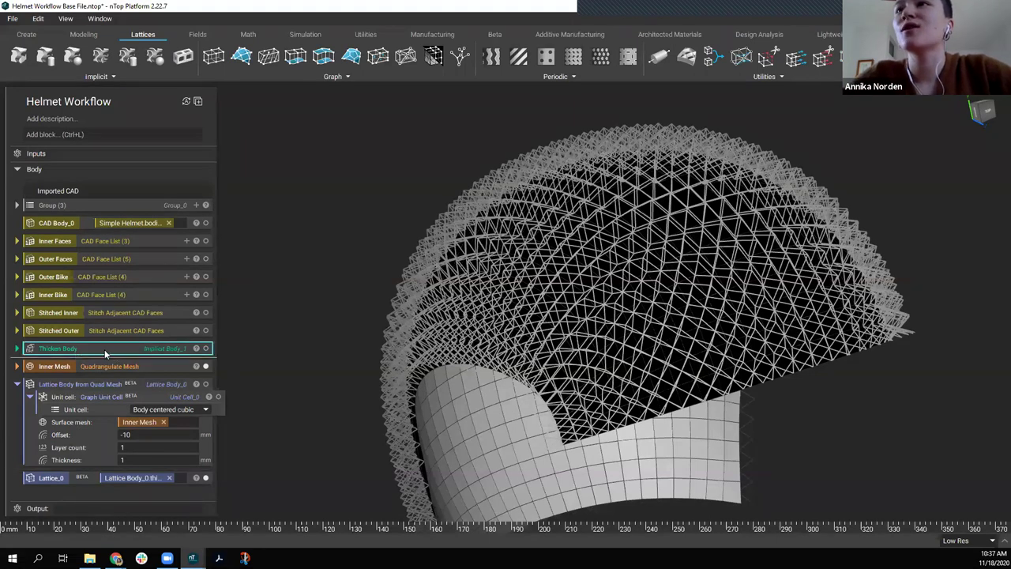
{"action": "left_click", "coordinate": [205, 348]}
{"action": "right_click_drag", "start_coordinate": [514, 319], "coordinate": [272, 376]}
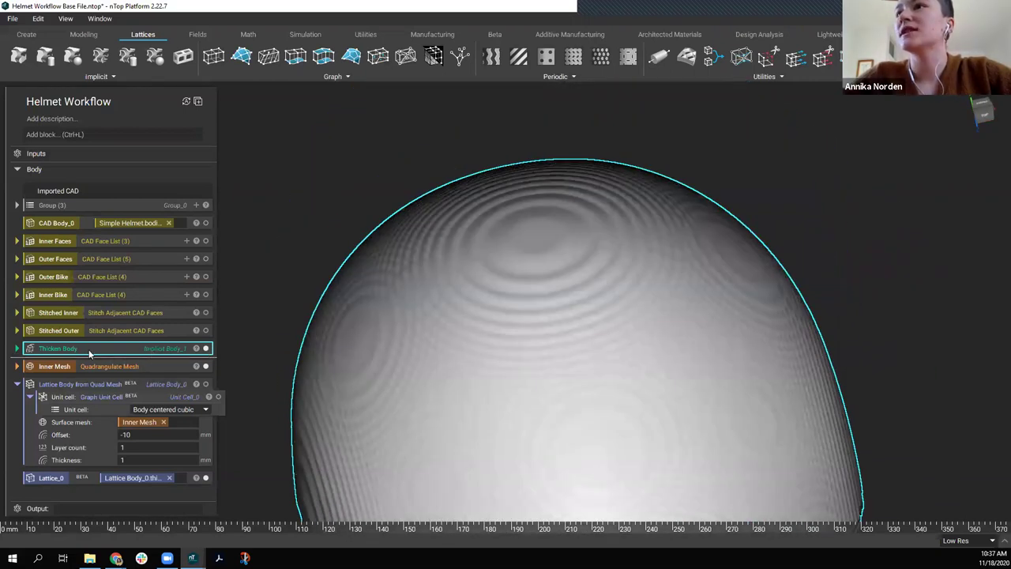
{"action": "left_click", "coordinate": [17, 348]}
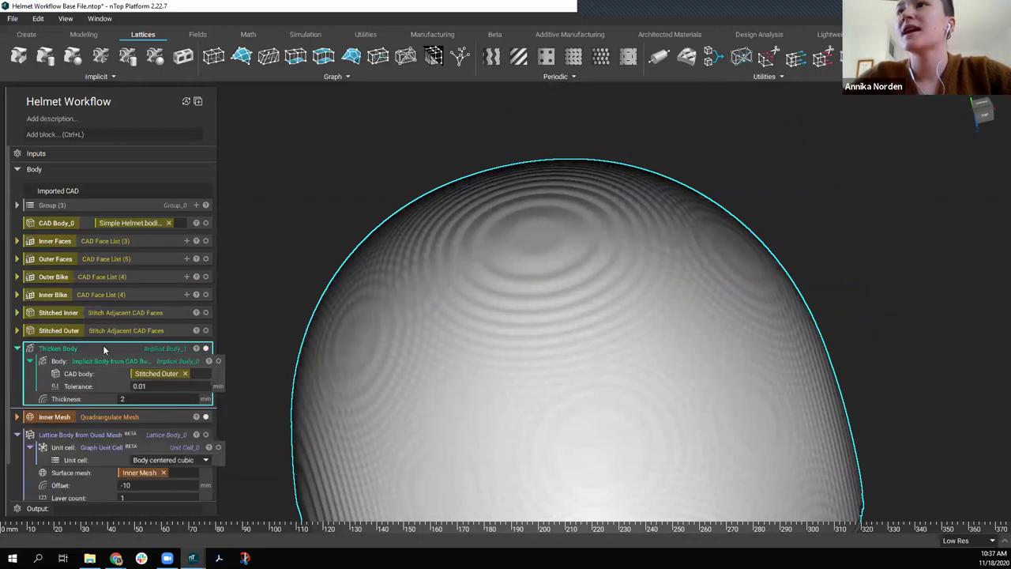
{"action": "right_click", "coordinate": [103, 346]}
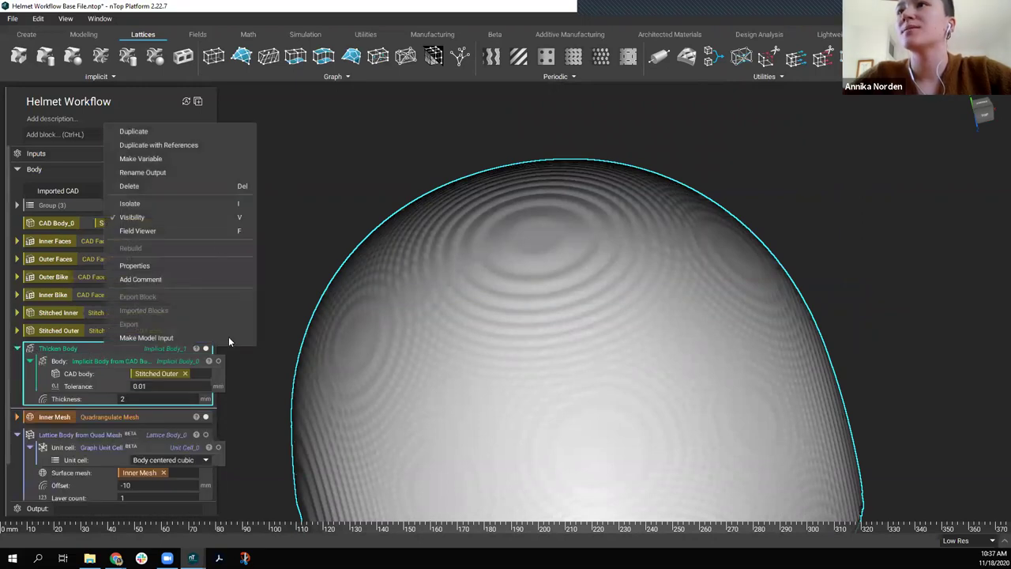
{"action": "left_click", "coordinate": [164, 158]}
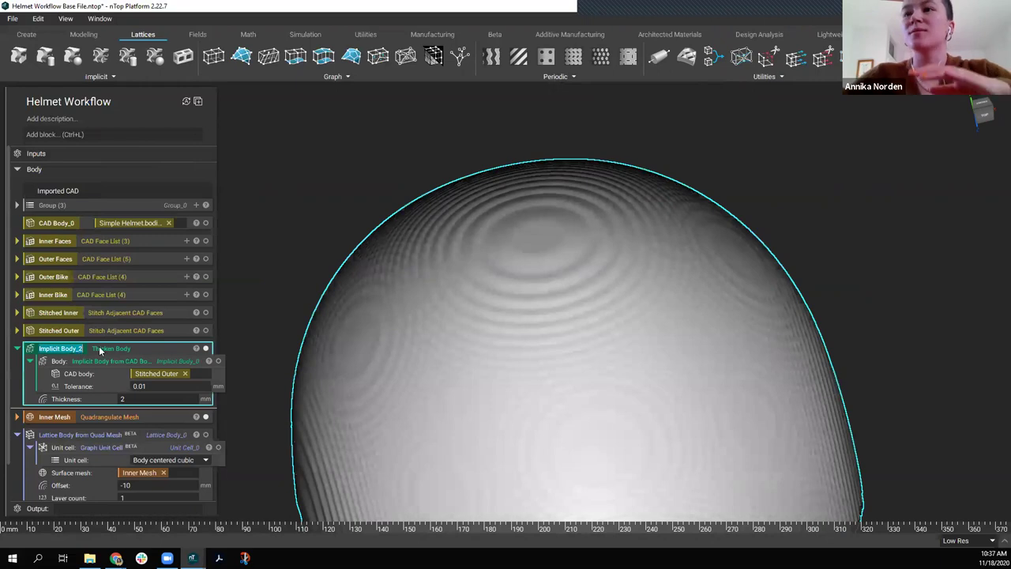
{"action": "type", "text": "Outer Implicit"}
{"action": "left_click", "coordinate": [233, 282]}
{"action": "left_click_drag", "start_coordinate": [58, 426], "coordinate": [58, 425]}
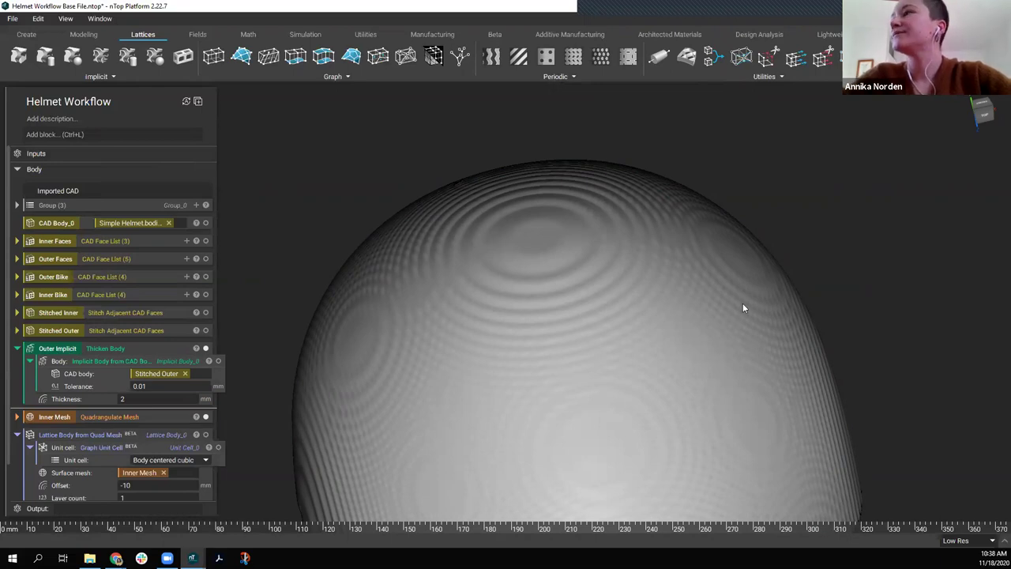
Display Outer Implicit's distance field in the Field Viewer from the top view, and hide the shell body itself.
{"action": "right_click_drag", "start_coordinate": [498, 424], "coordinate": [821, 239]}
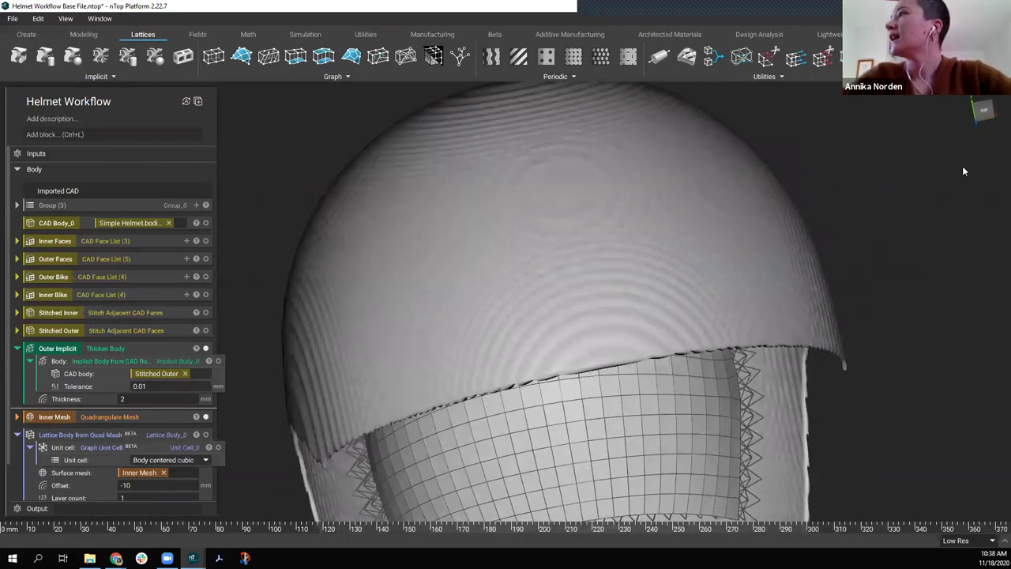
{"action": "left_click", "coordinate": [985, 110]}
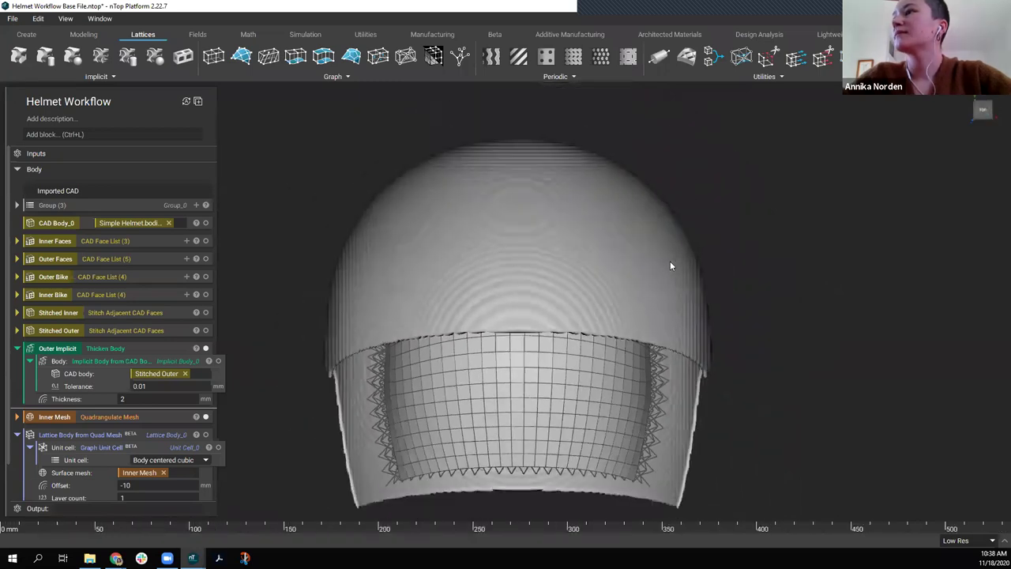
{"action": "left_click", "coordinate": [147, 348]}
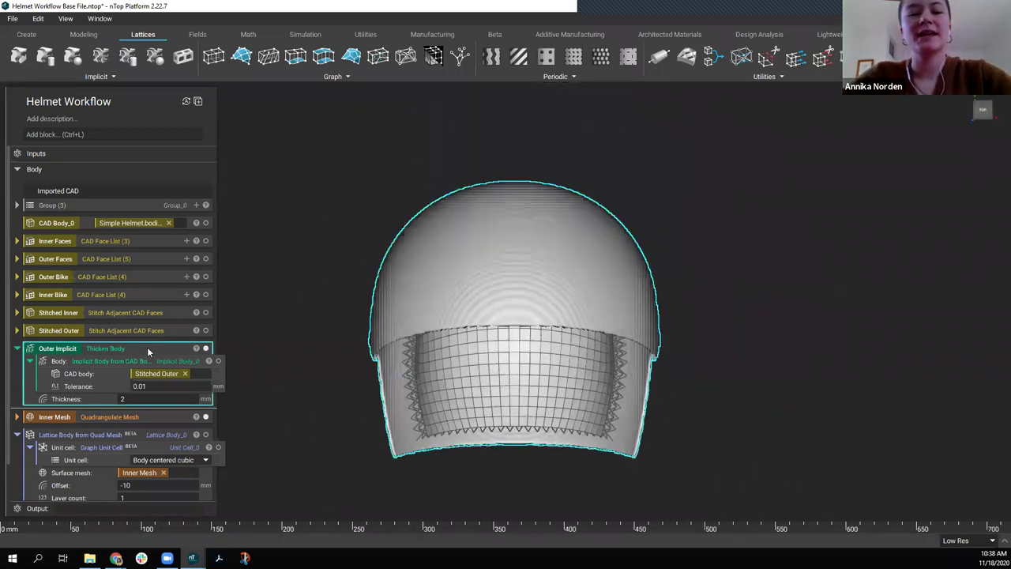
{"action": "left_click", "coordinate": [147, 347]}
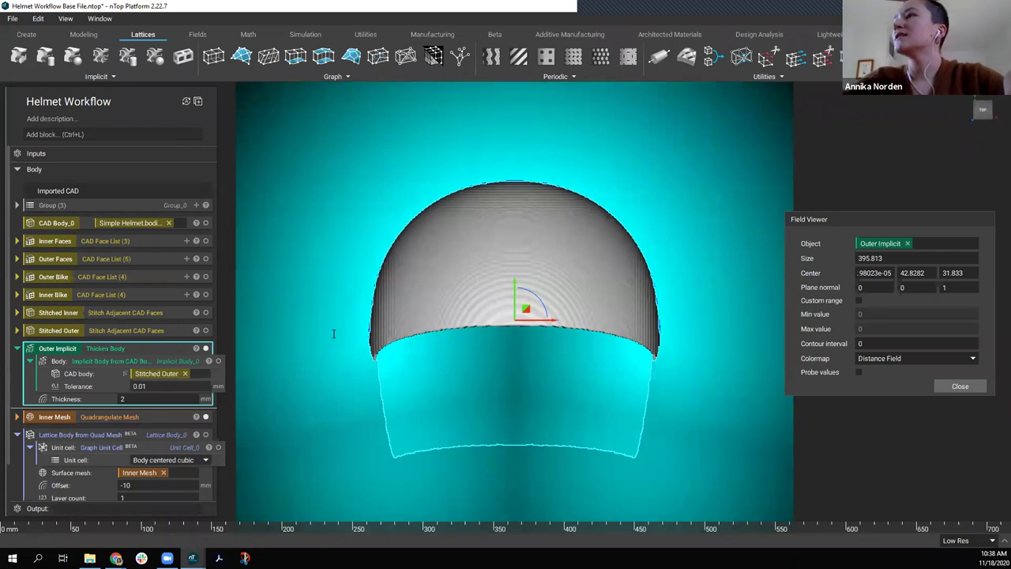
{"action": "left_click", "coordinate": [206, 348]}
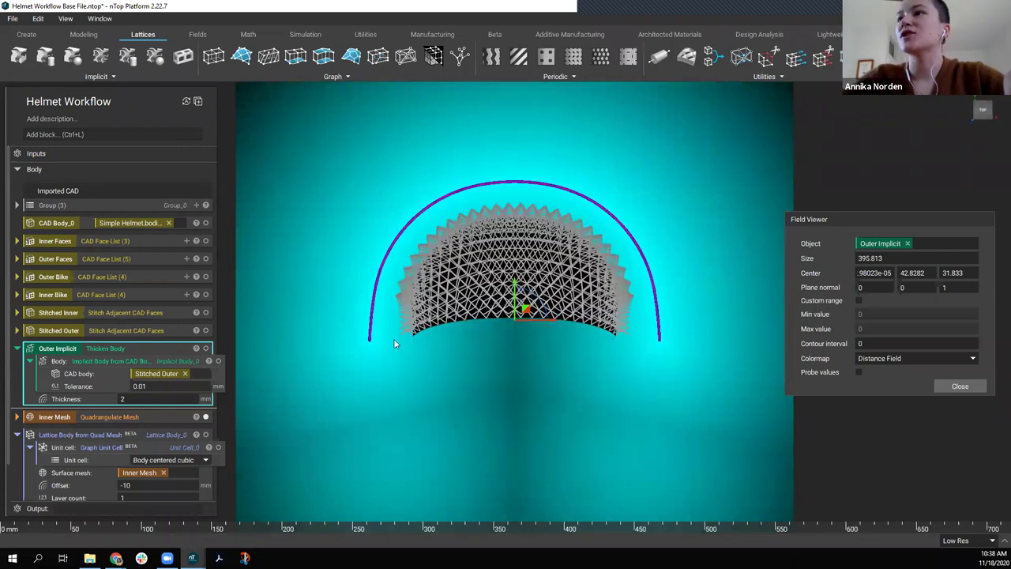
Probe the distance field between the outer shell and the inner mesh, hide the extracted lattice, and close the Field Viewer.
{"action": "scroll", "coordinate": [313, 358], "scroll_direction": "up", "scroll_amount": 3}
{"action": "left_click", "coordinate": [858, 372]}
{"action": "scroll", "coordinate": [308, 242], "scroll_direction": "up", "scroll_amount": 2}
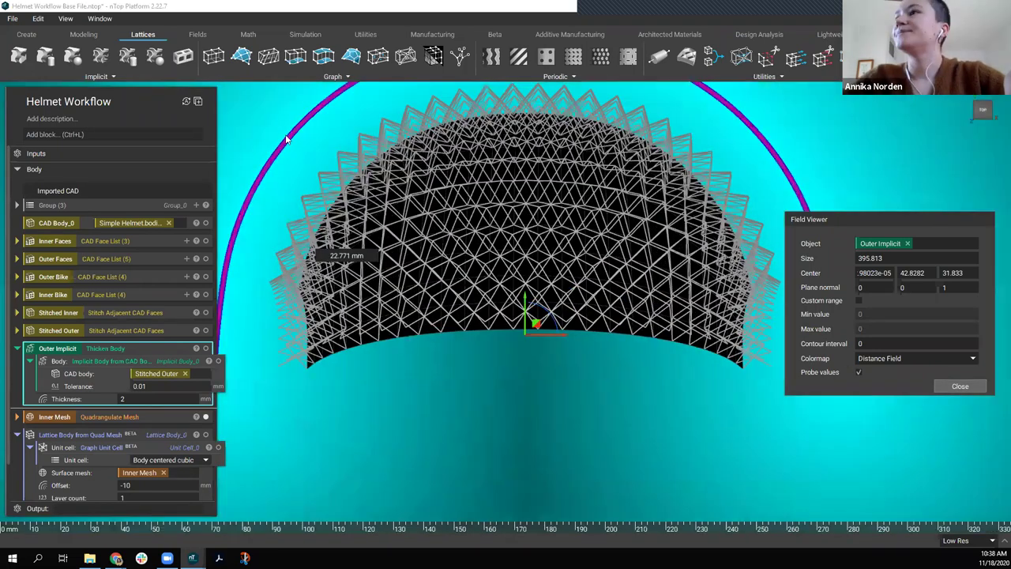
{"action": "right_click_drag", "start_coordinate": [526, 271], "coordinate": [559, 306]}
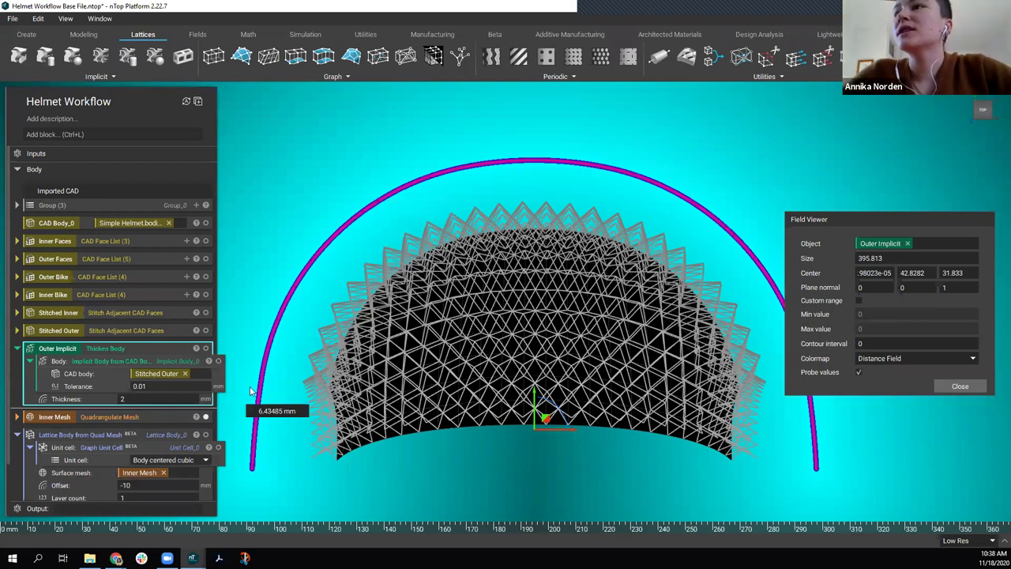
{"action": "scroll", "coordinate": [209, 462], "scroll_direction": "down", "scroll_amount": 1}
{"action": "left_click", "coordinate": [204, 488]}
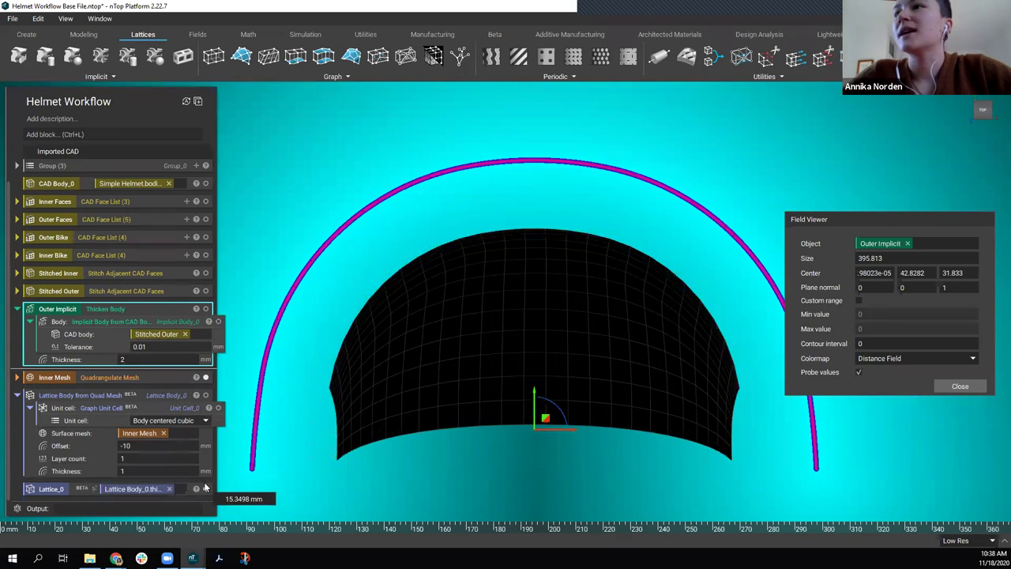
{"action": "scroll", "coordinate": [369, 308], "scroll_direction": "up", "scroll_amount": 1}
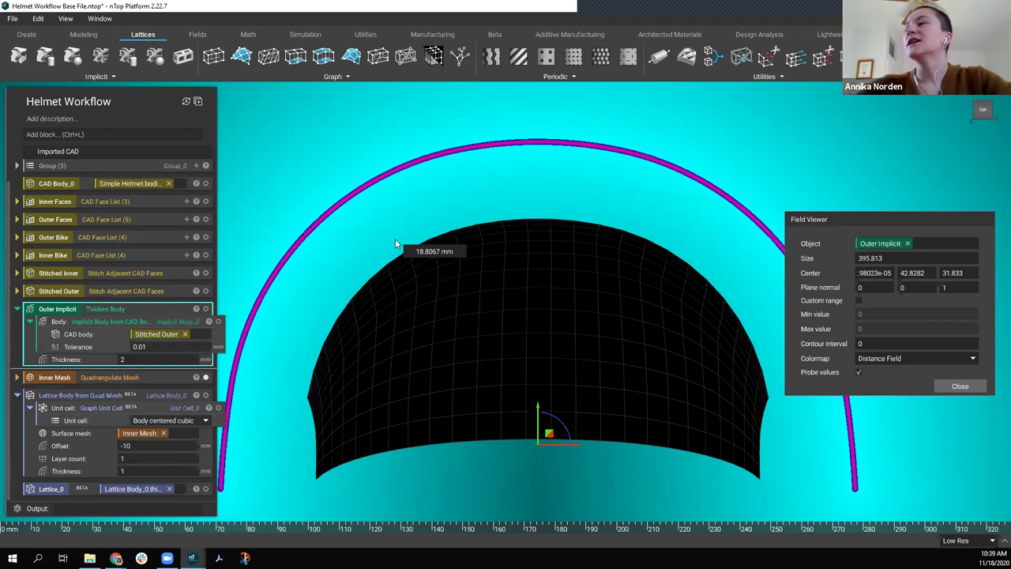
{"action": "scroll", "coordinate": [387, 260], "scroll_direction": "down", "scroll_amount": 2}
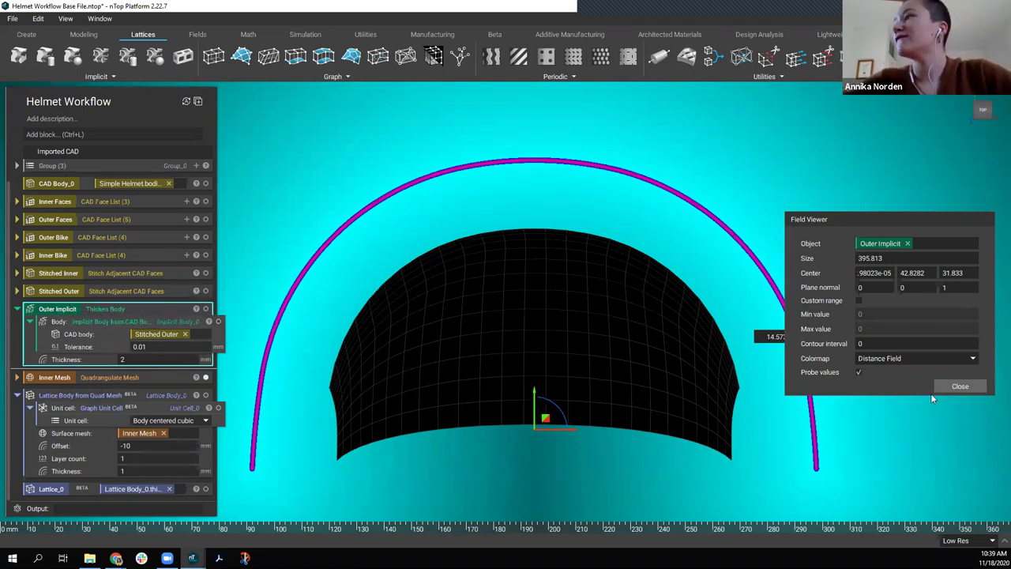
{"action": "left_click", "coordinate": [960, 386]}
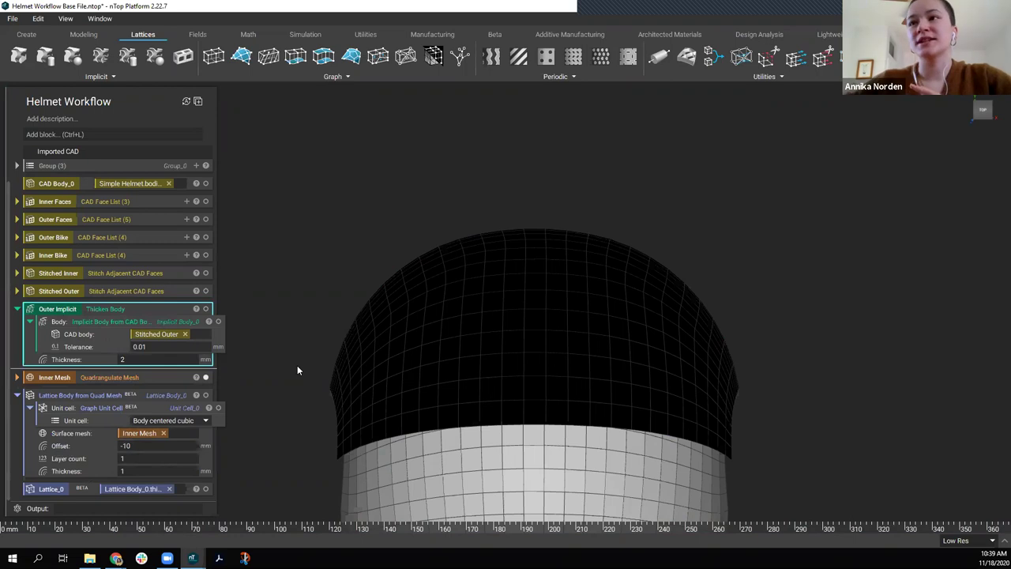
Add a Clamp block after Outer Implicit and use Outer Implicit as its scalar field.
{"action": "left_click", "coordinate": [92, 136]}
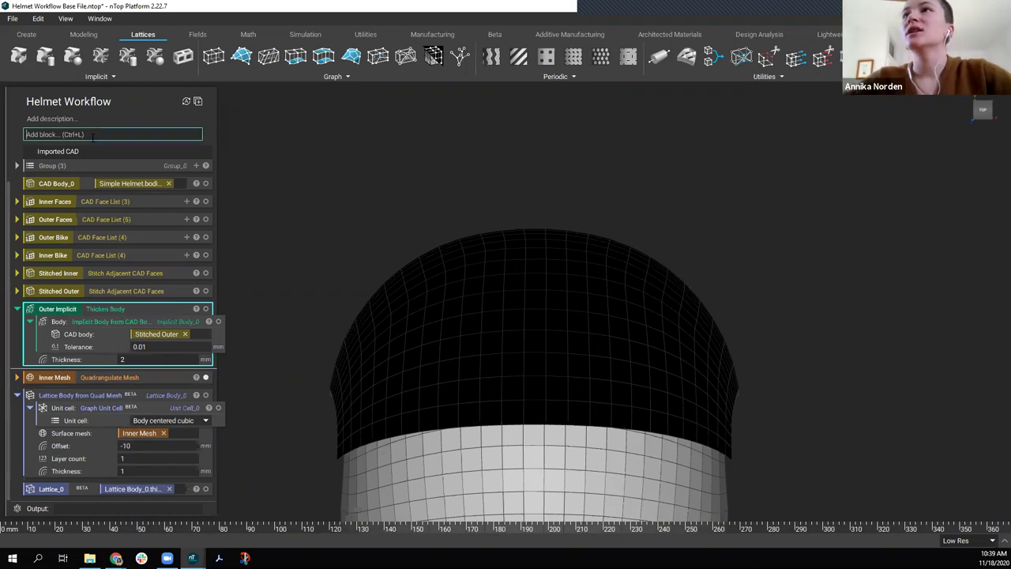
{"action": "type", "text": "clamp"}
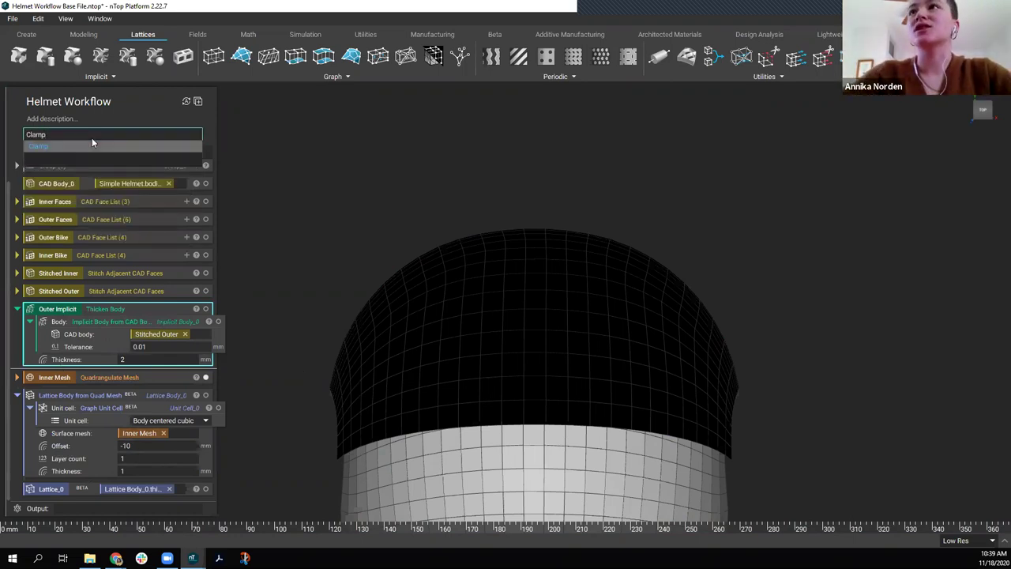
{"action": "key", "text": "Return"}
{"action": "left_click", "coordinate": [68, 314]}
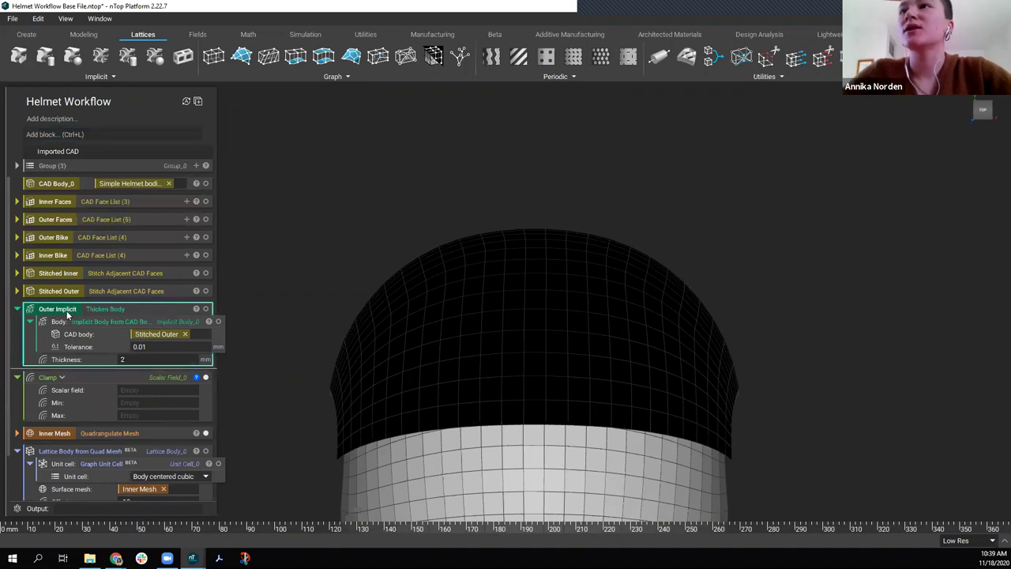
{"action": "left_click_drag", "start_coordinate": [101, 358], "coordinate": [108, 390]}
Set the Clamp block's minimum to 0 mm and its maximum to 100 mm.
{"action": "left_click", "coordinate": [155, 405]}
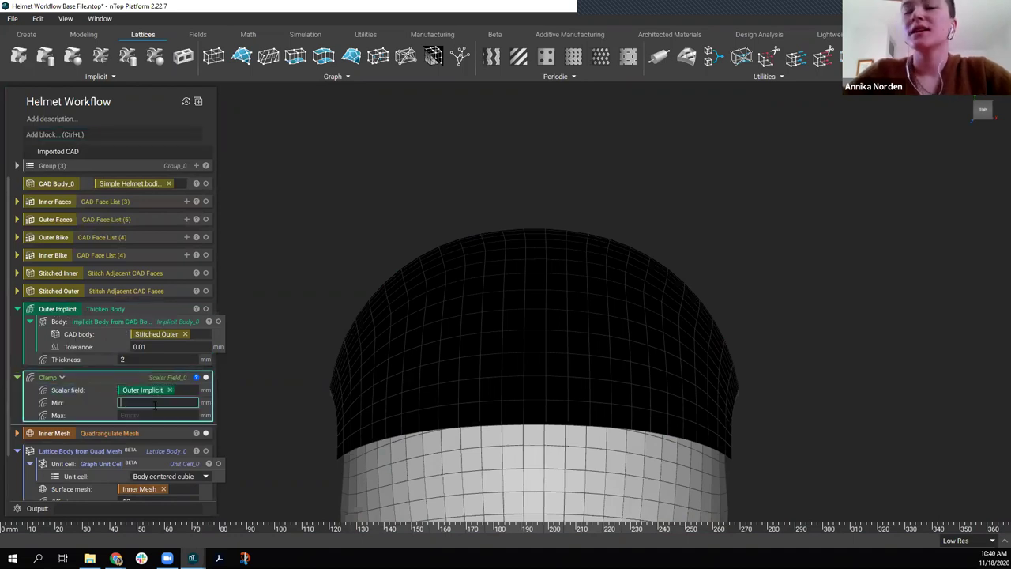
{"action": "type", "text": "0"}
{"action": "key", "text": "Return"}
{"action": "left_click", "coordinate": [134, 416]}
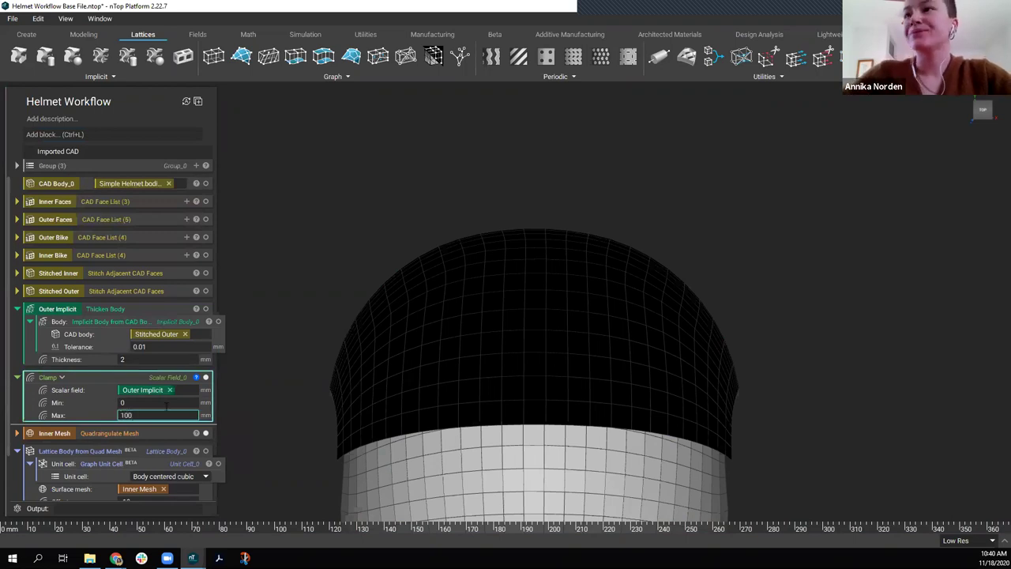
{"action": "type", "text": "100"}
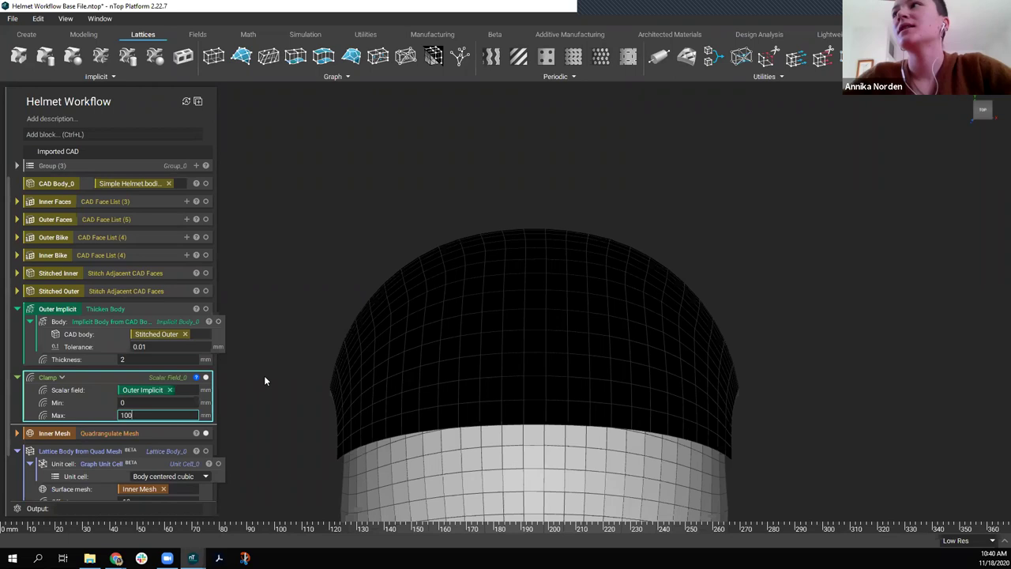
{"action": "scroll", "coordinate": [141, 358], "scroll_direction": "down", "scroll_amount": 1}
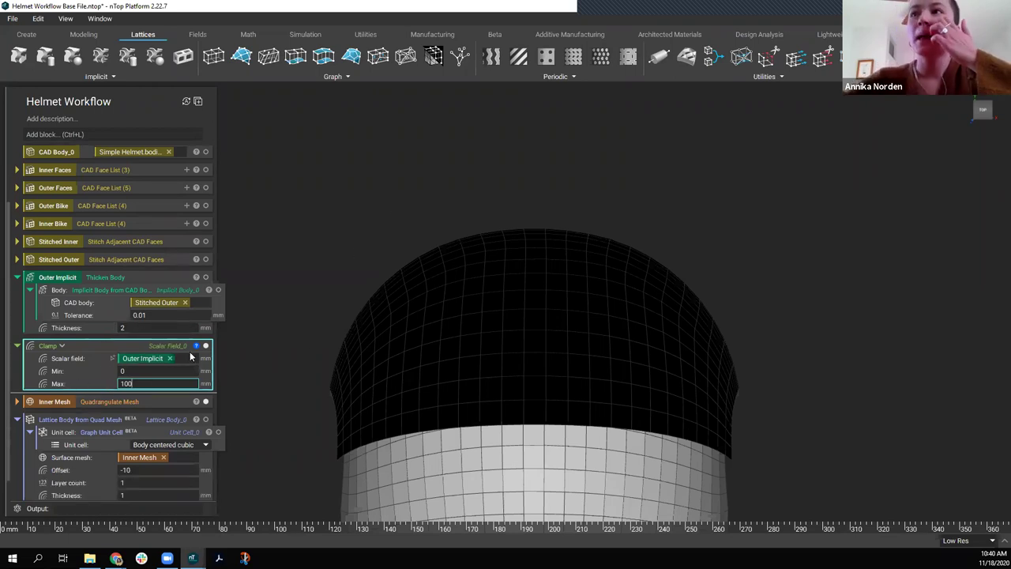
Add a Multiply block with the Clamp block as Operand A and -1 as Operand B.
{"action": "left_click", "coordinate": [66, 134]}
{"action": "type", "text": "mu"}
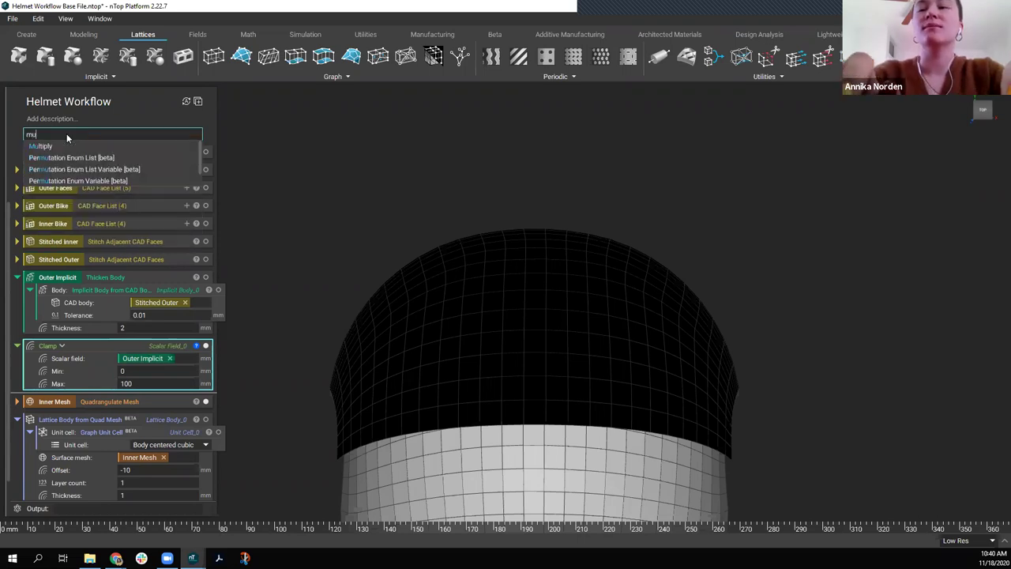
{"action": "type", "text": "ltiply"}
{"action": "key", "text": "Return"}
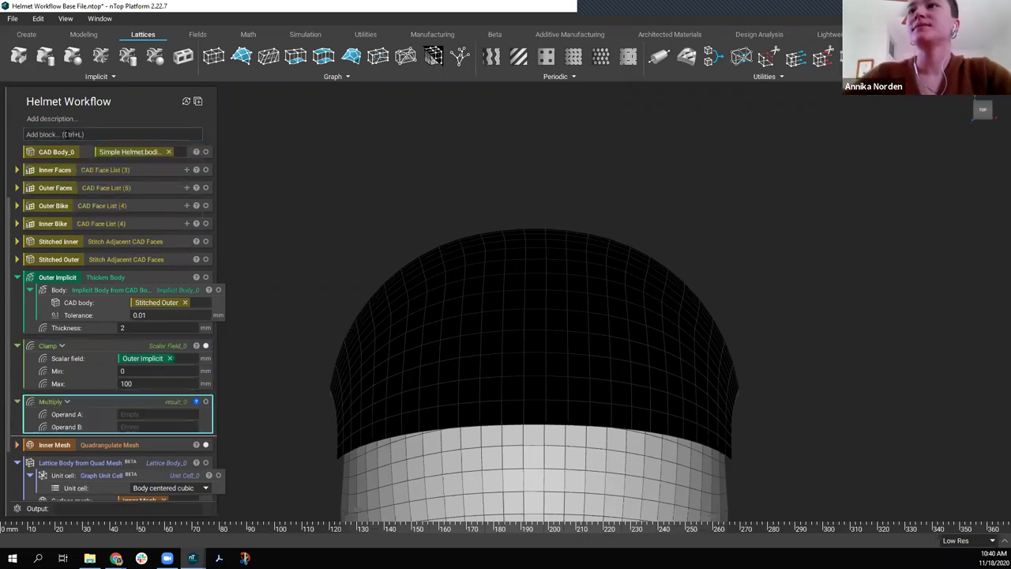
{"action": "left_click_drag", "start_coordinate": [92, 346], "coordinate": [117, 415]}
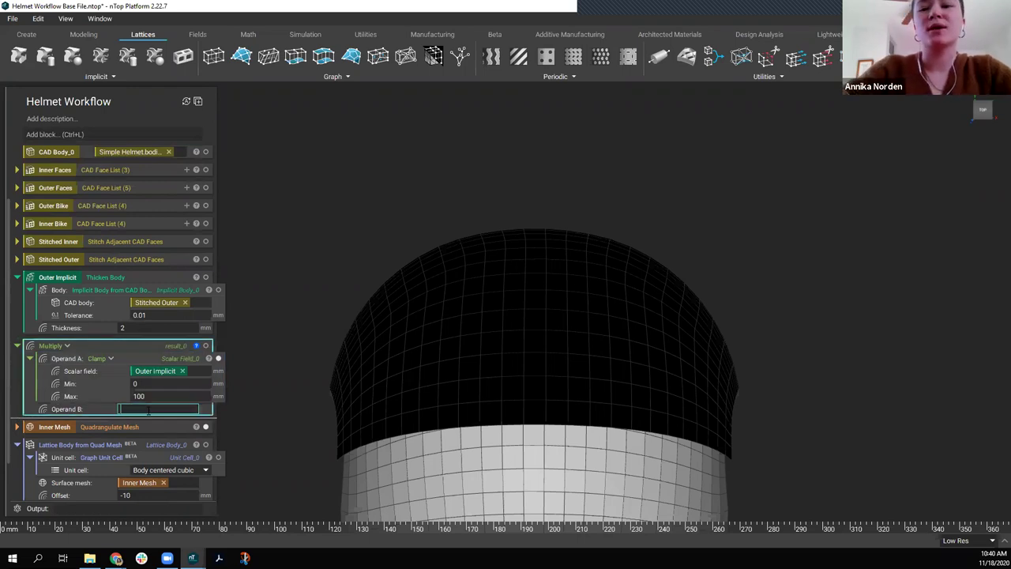
{"action": "left_click", "coordinate": [149, 409]}
{"action": "type", "text": "-1"}
{"action": "key", "text": "Return"}
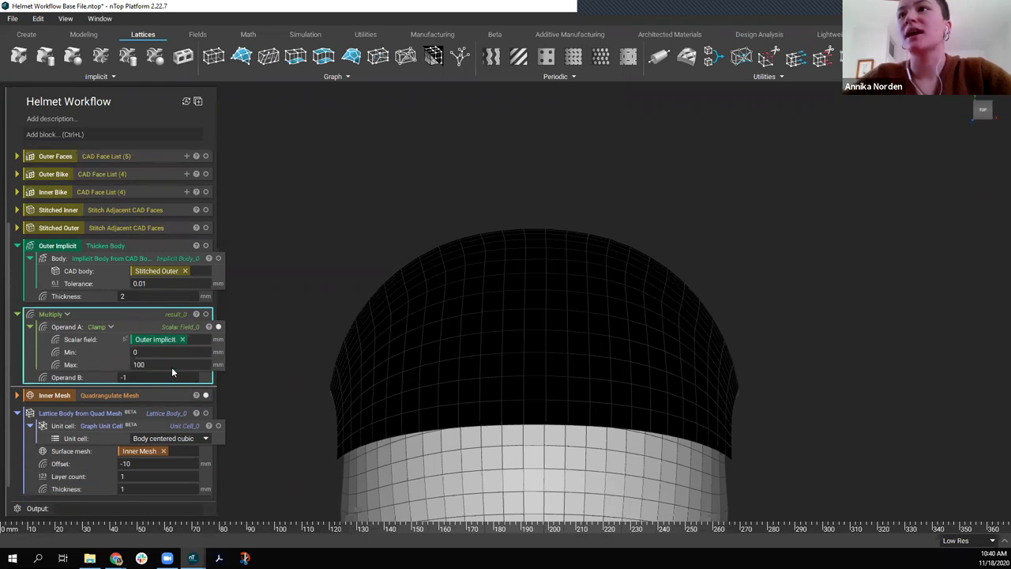
Use the Multiply block as the offset of Lattice Body from Quad Mesh and display the extracted lattice from the top view.
{"action": "scroll", "coordinate": [171, 366], "scroll_direction": "down", "scroll_amount": 1}
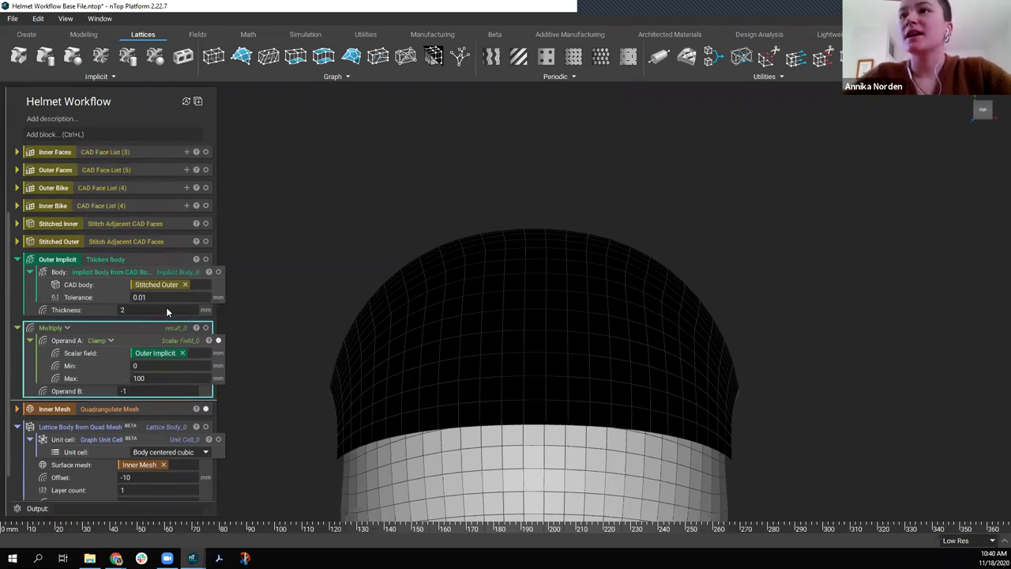
{"action": "left_click_drag", "start_coordinate": [138, 480], "coordinate": [138, 480]}
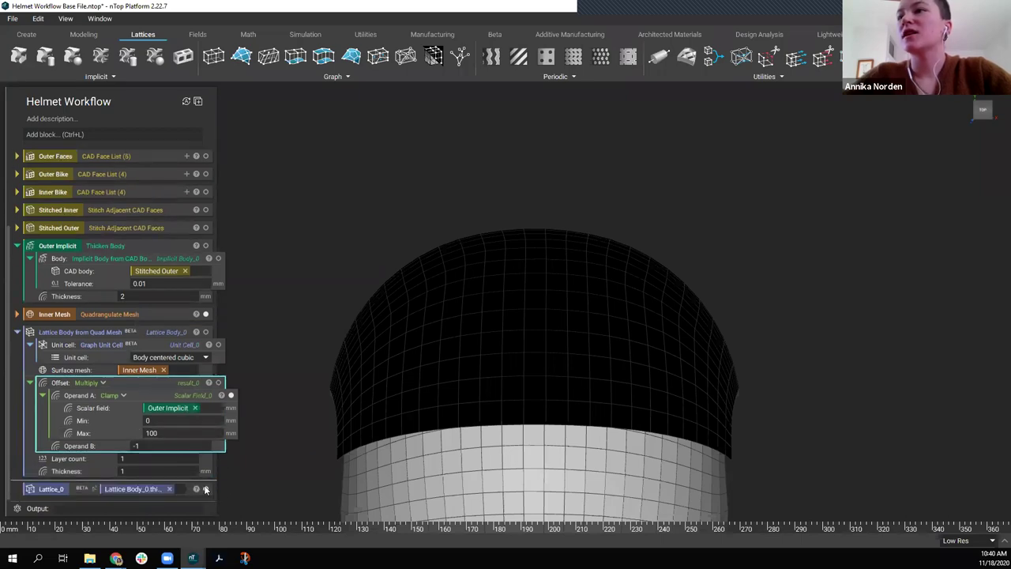
{"action": "left_click", "coordinate": [206, 488]}
{"action": "right_click_drag", "start_coordinate": [587, 289], "coordinate": [995, 106]}
{"action": "left_click", "coordinate": [983, 112]}
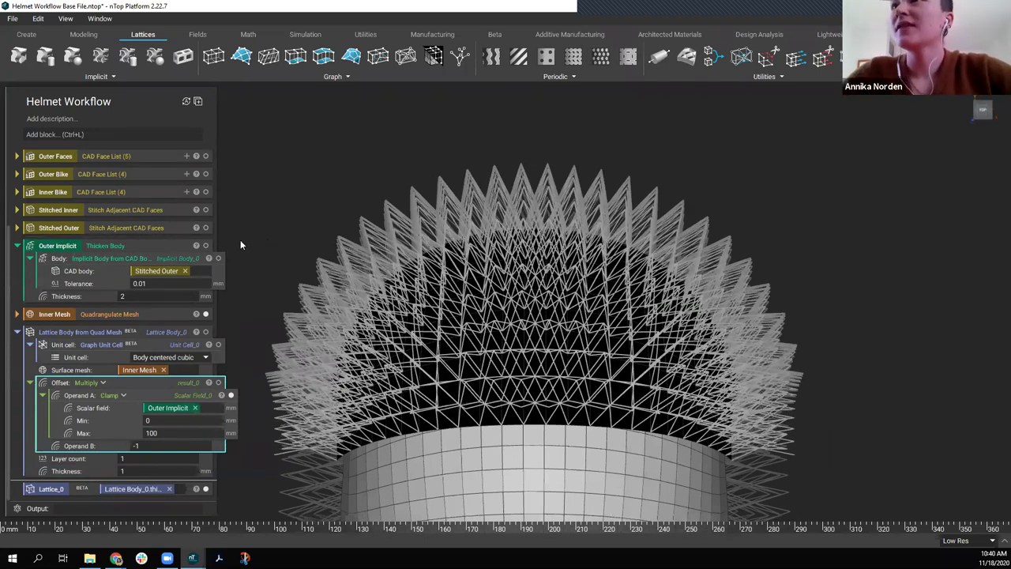
Display Outer Implicit together with the lattice and cut a global section through them.
{"action": "left_click", "coordinate": [205, 246]}
{"action": "right_click_drag", "start_coordinate": [477, 379], "coordinate": [559, 363]}
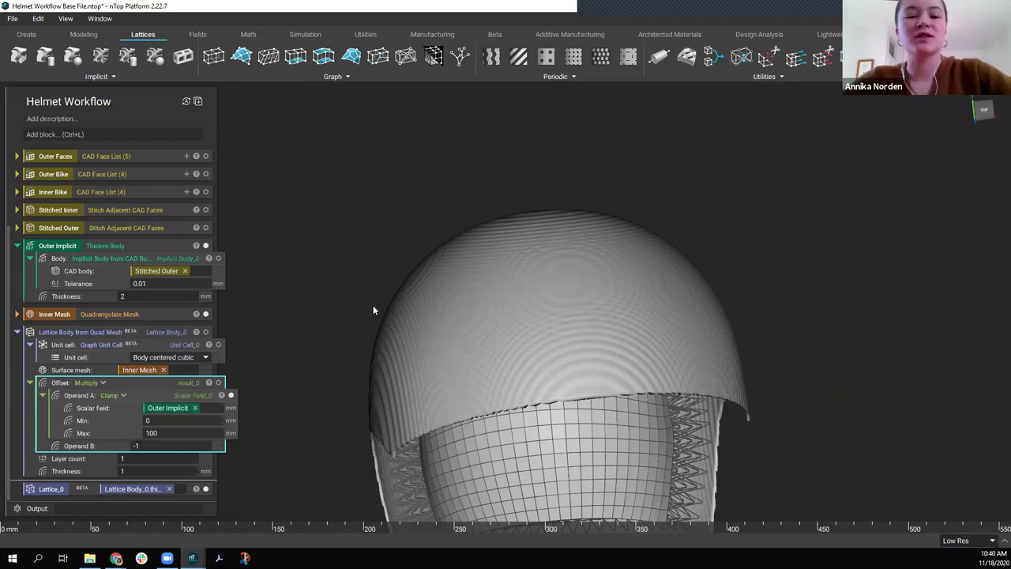
{"action": "key", "text": "s"}
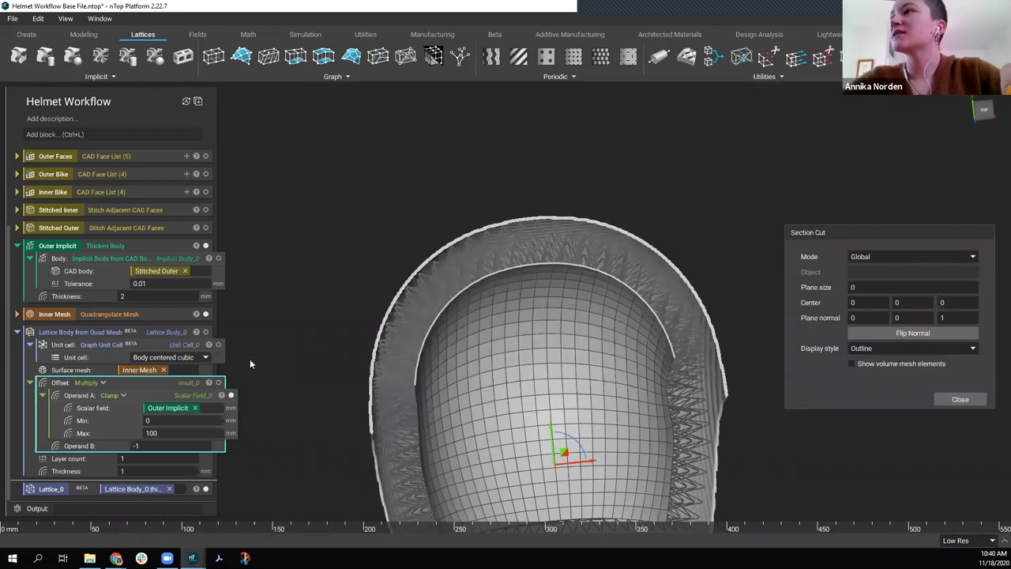
{"action": "scroll", "coordinate": [485, 304], "scroll_direction": "up", "scroll_amount": 5}
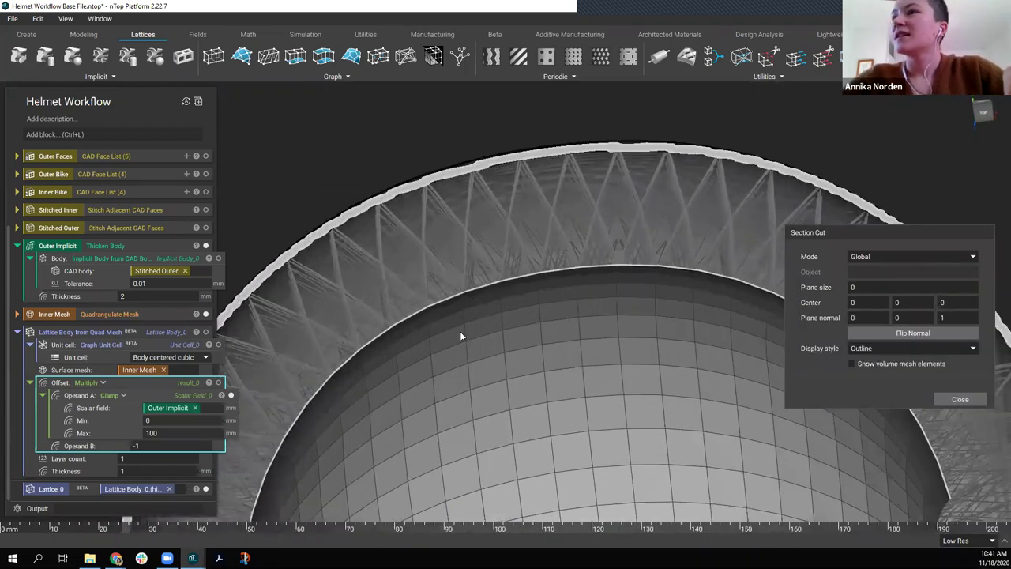
Change the extracted lattice's object color to teal.
{"action": "left_click", "coordinate": [198, 490]}
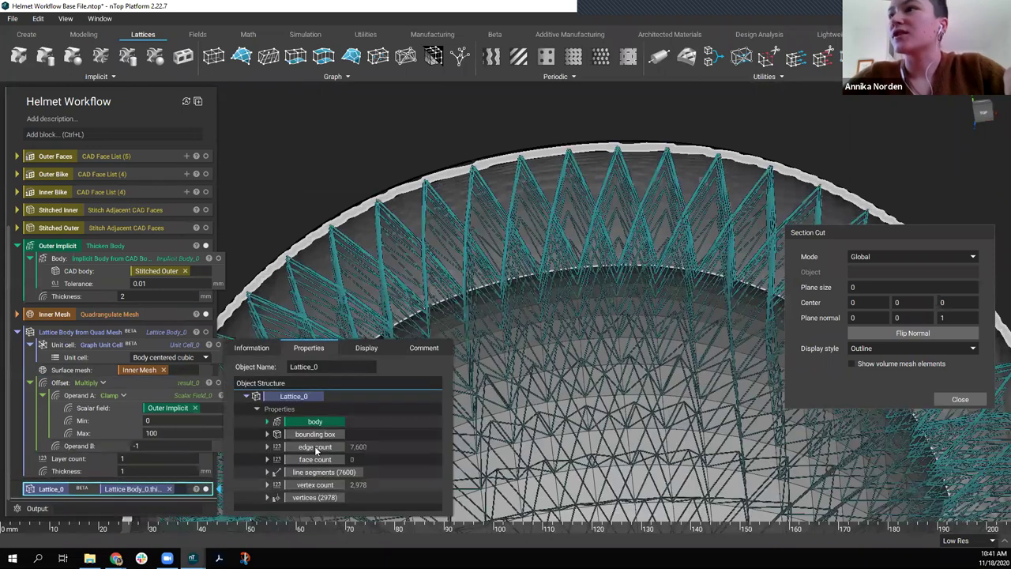
{"action": "left_click", "coordinate": [365, 347]}
{"action": "left_click", "coordinate": [299, 369]}
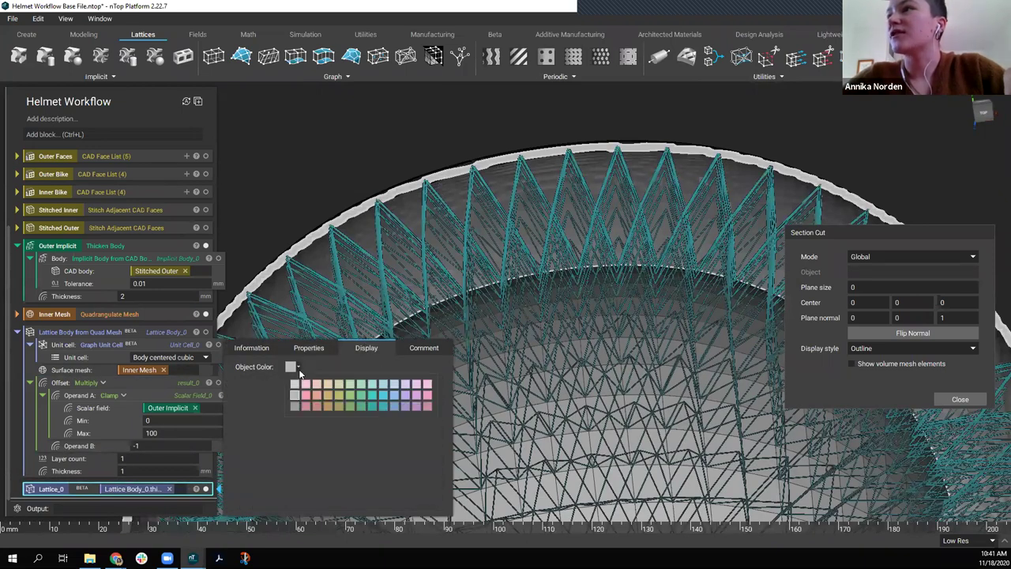
{"action": "left_click", "coordinate": [367, 398]}
{"action": "left_click", "coordinate": [332, 177]}
Examine in the section how the lattice spans the gap between the inner mesh and the outer shell, and review its Multiply offset.
{"action": "right_click_drag", "start_coordinate": [540, 236], "coordinate": [506, 251]}
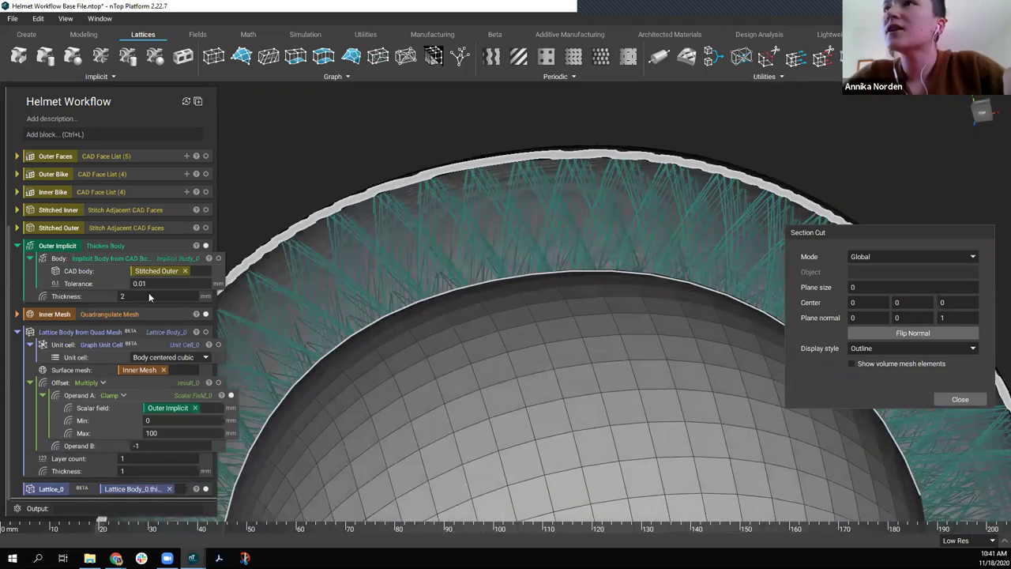
{"action": "scroll", "coordinate": [528, 276], "scroll_direction": "down", "scroll_amount": 4}
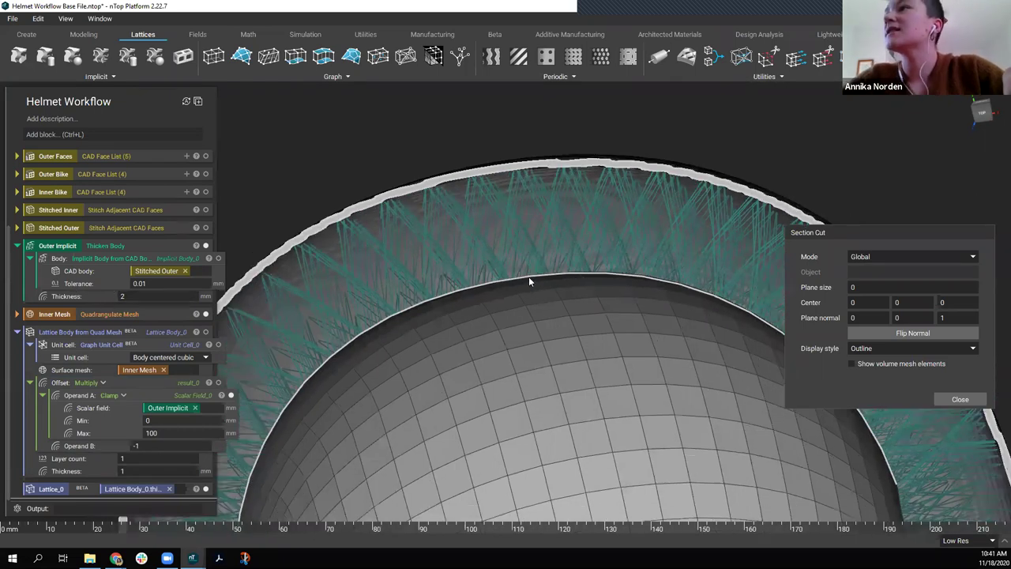
{"action": "right_click_drag", "start_coordinate": [528, 276], "coordinate": [332, 454]}
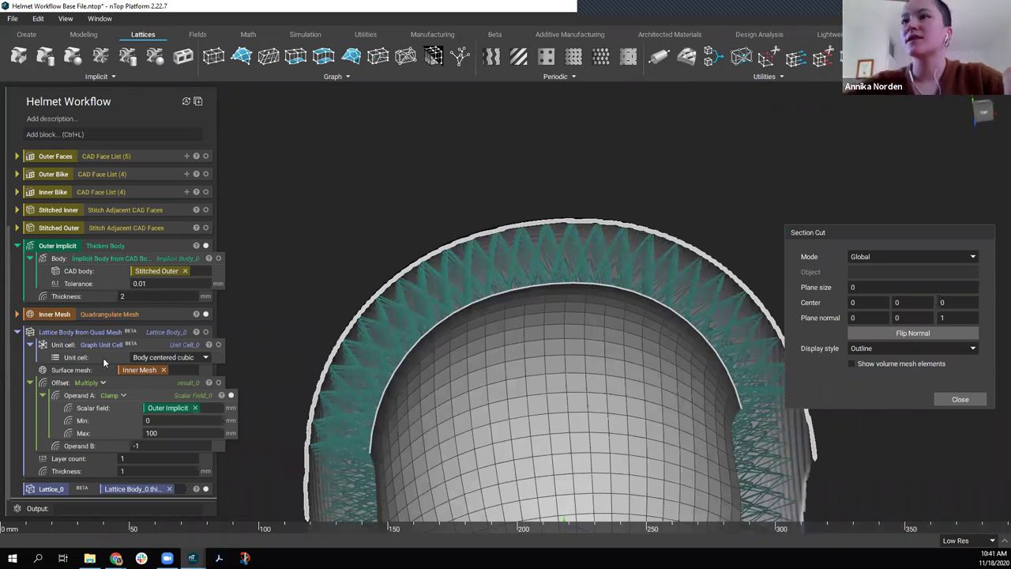
{"action": "left_click", "coordinate": [83, 335]}
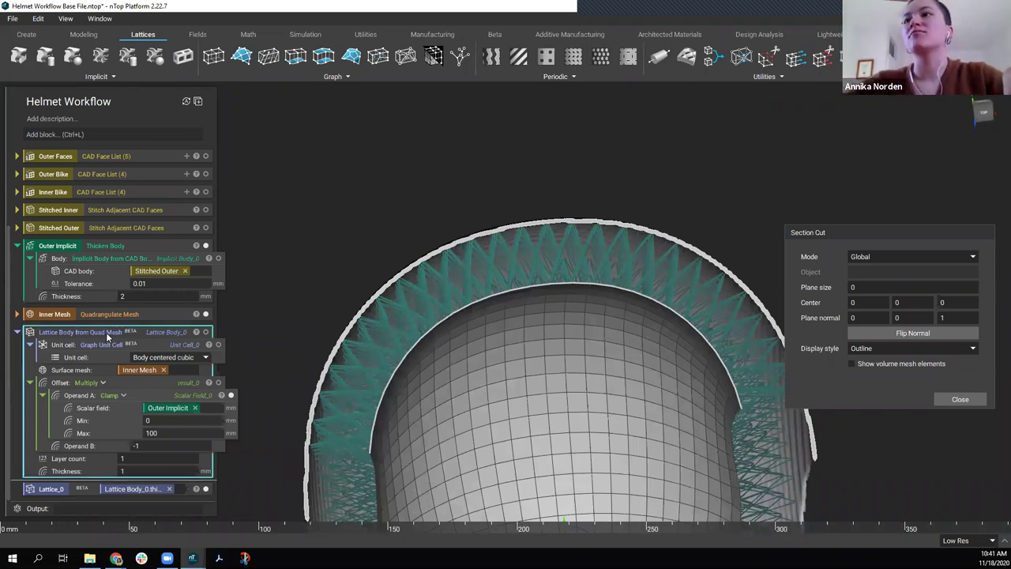
{"action": "right_click_drag", "start_coordinate": [458, 362], "coordinate": [522, 355]}
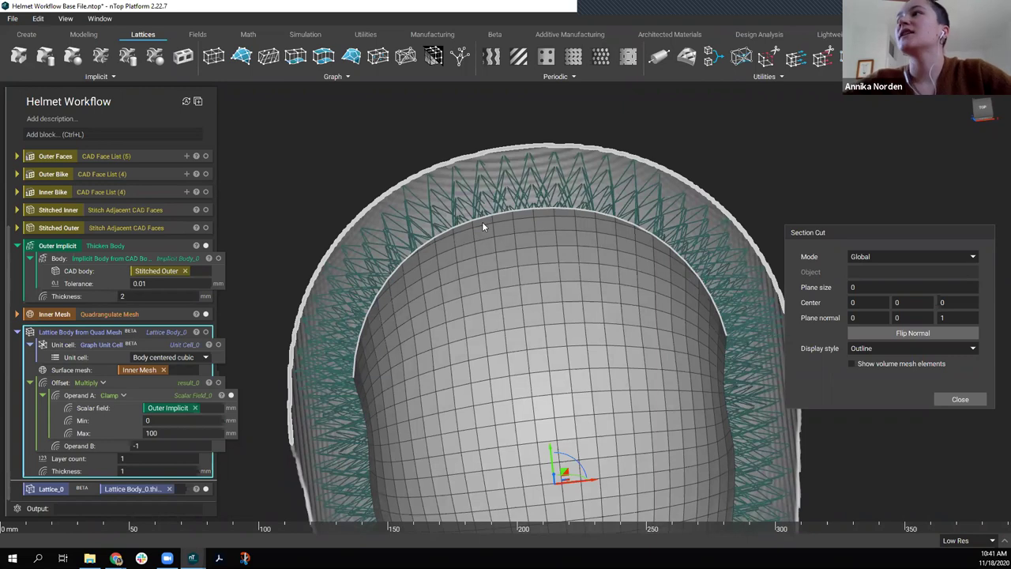
{"action": "right_click_drag", "start_coordinate": [478, 176], "coordinate": [501, 245]}
{"action": "left_click", "coordinate": [114, 386]}
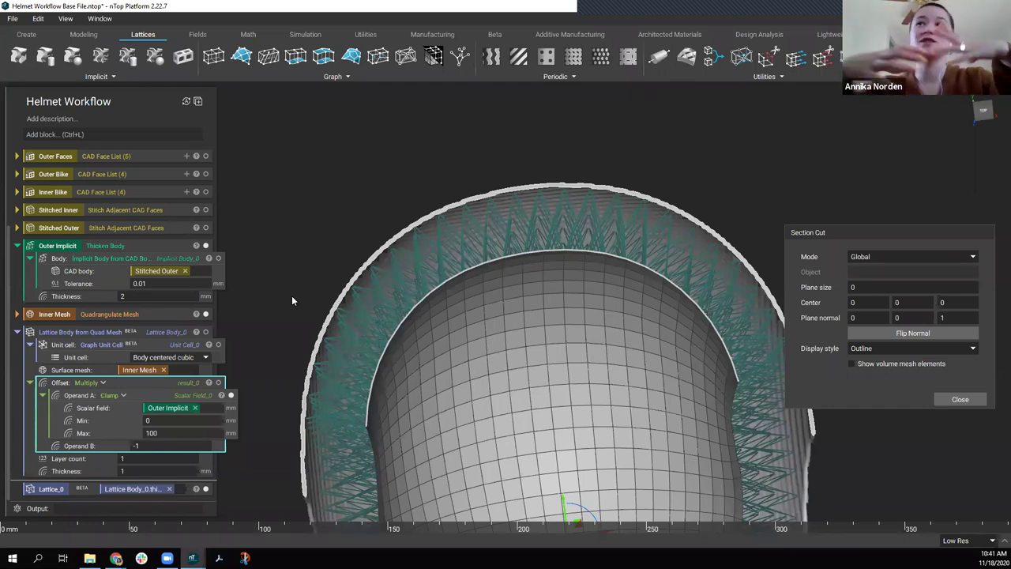
{"action": "mouse_move", "coordinate": [550, 253]}
{"action": "right_mouse_down"}
{"action": "mouse_move", "coordinate": [550, 358]}
{"action": "mouse_move", "coordinate": [574, 297]}
{"action": "mouse_move", "coordinate": [559, 248]}
{"action": "right_mouse_up"}
{"action": "right_click_drag", "start_coordinate": [433, 374], "coordinate": [446, 428]}
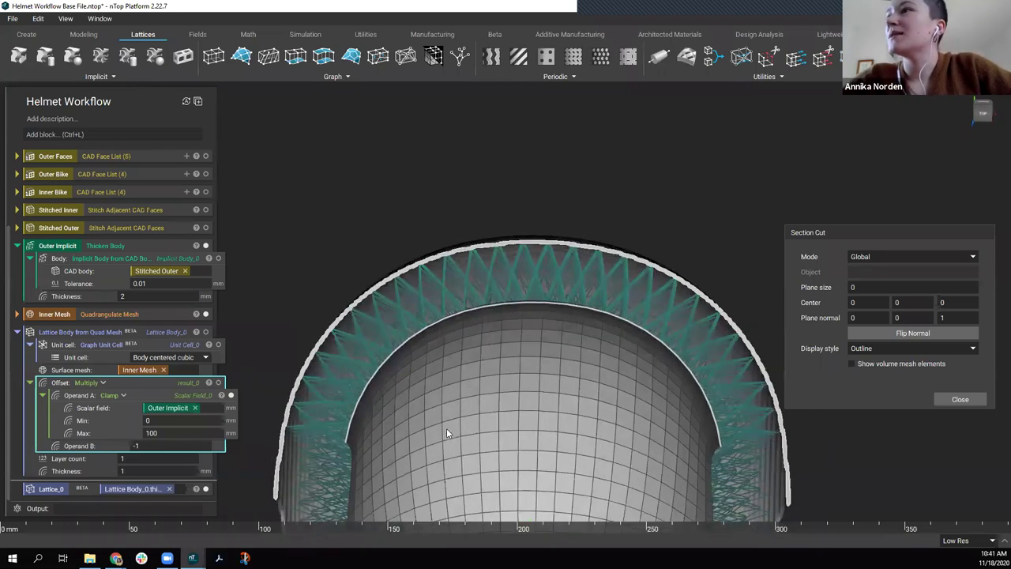
Try a layer count of 3 for the quad-mesh lattice body and inspect the resulting layers.
{"action": "left_click", "coordinate": [139, 459]}
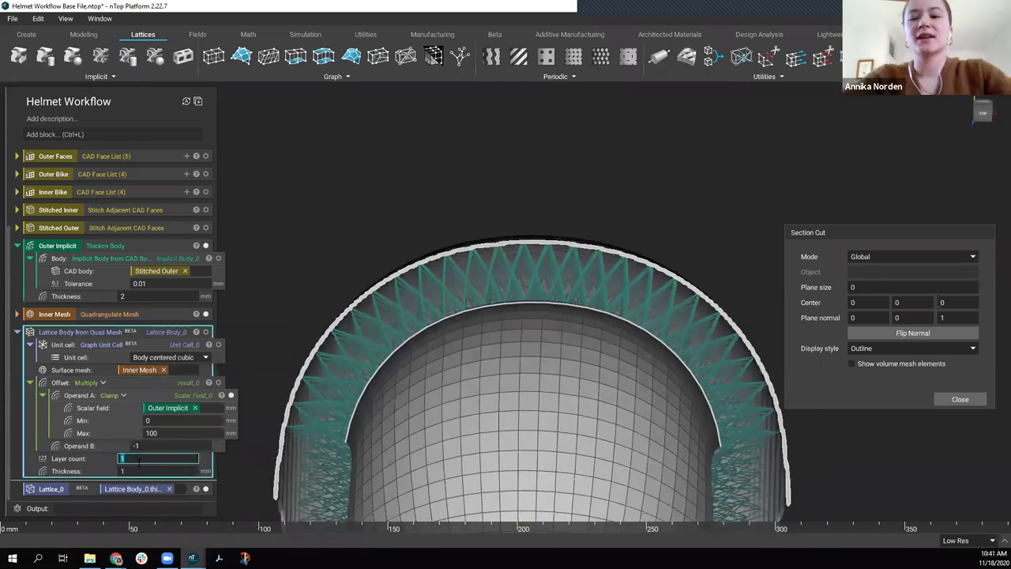
{"action": "type", "text": "3"}
{"action": "key", "text": "Return"}
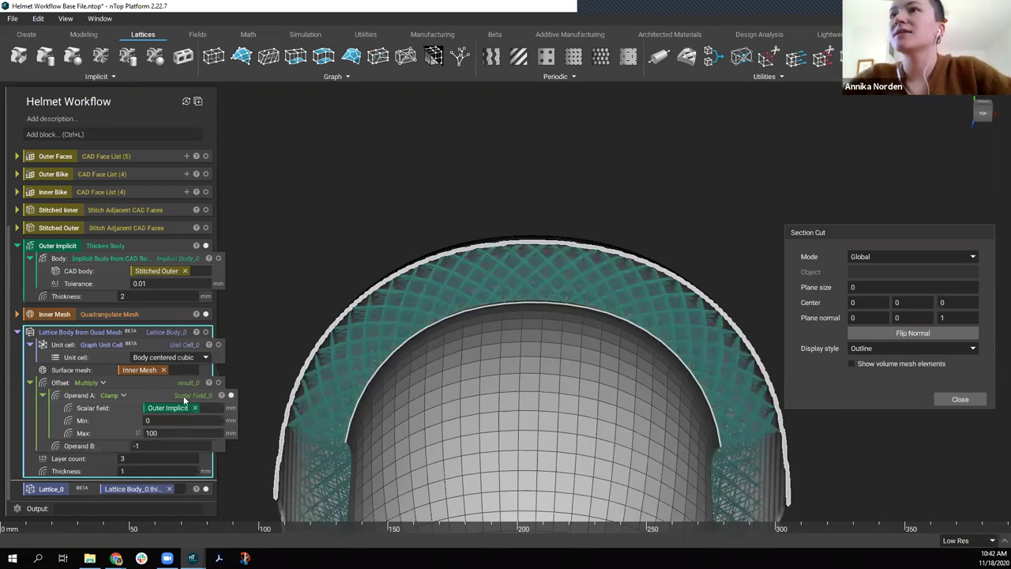
{"action": "right_click_drag", "start_coordinate": [485, 415], "coordinate": [479, 345]}
Return the quad-mesh lattice body's layer count to 1.
{"action": "left_click", "coordinate": [140, 459]}
{"action": "key", "text": "BackSpace"}
{"action": "type", "text": "1"}
{"action": "key", "text": "Return"}
{"action": "right_click_drag", "start_coordinate": [703, 197], "coordinate": [564, 186]}
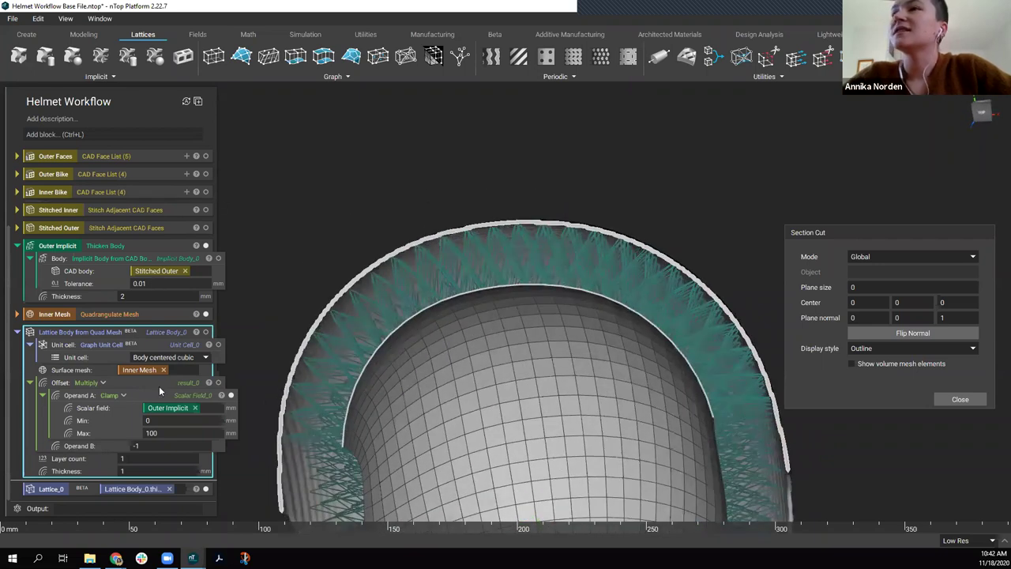
Move the Graph Unit Cell block out of the lattice body and use a Custom Implicit Unit Cell as its unit cell.
{"action": "left_click", "coordinate": [104, 350]}
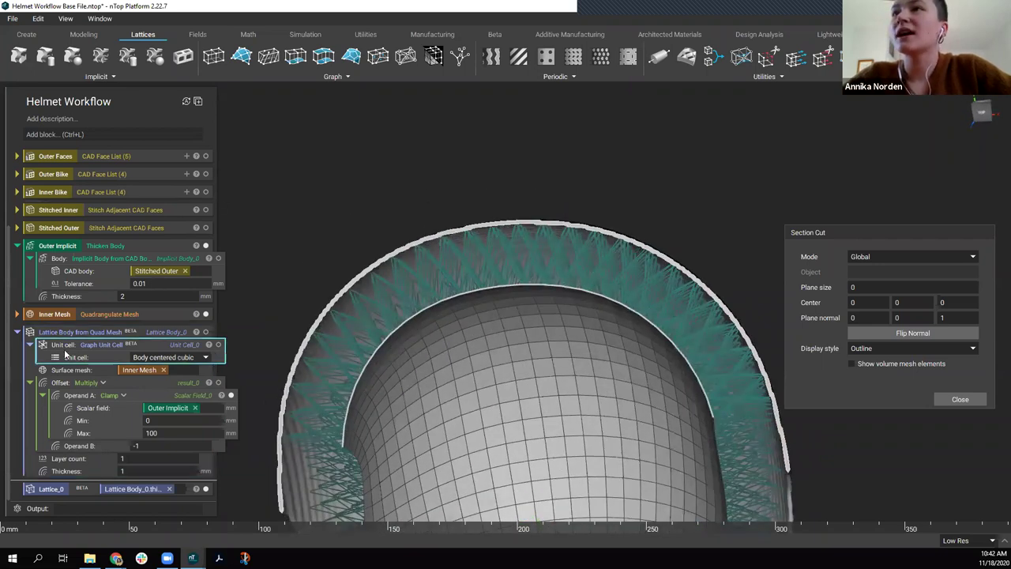
{"action": "left_click_drag", "start_coordinate": [109, 349], "coordinate": [76, 328]}
{"action": "left_click", "coordinate": [158, 376]}
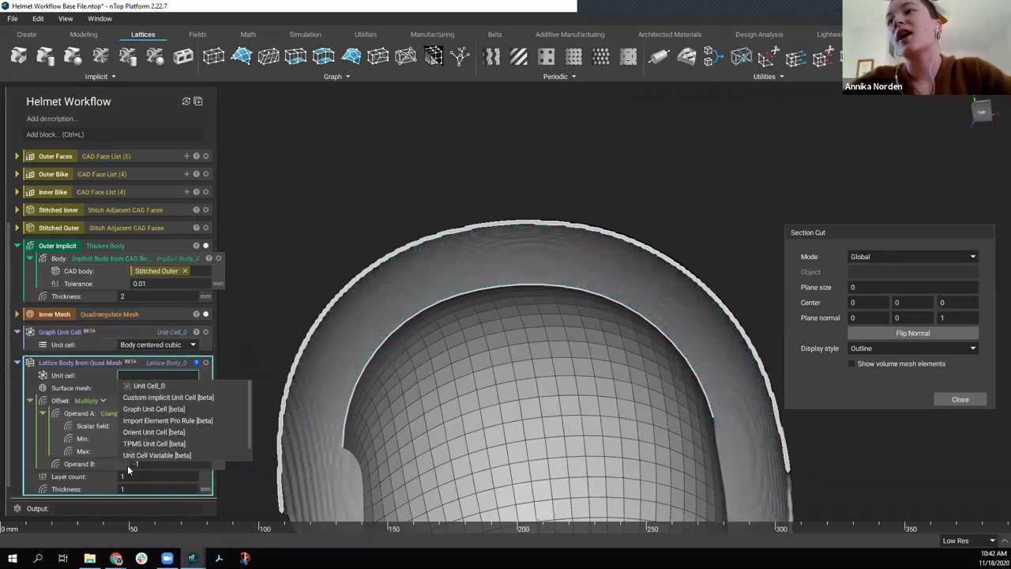
{"action": "left_click", "coordinate": [157, 397]}
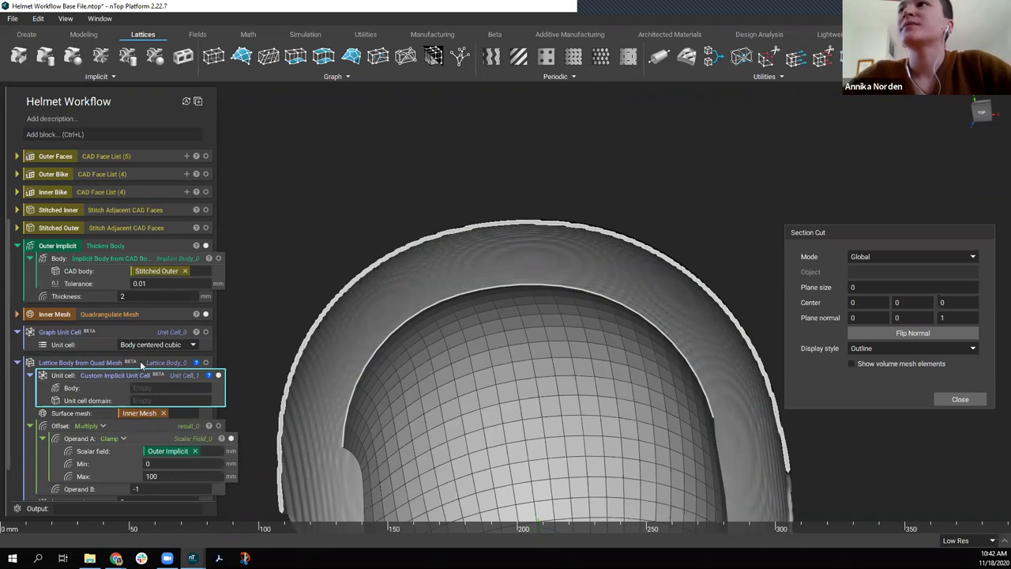
Close the section cut and display only the Rotate Object geometry from the Imported CAD group.
{"action": "scroll", "coordinate": [141, 367], "scroll_direction": "up", "scroll_amount": 3}
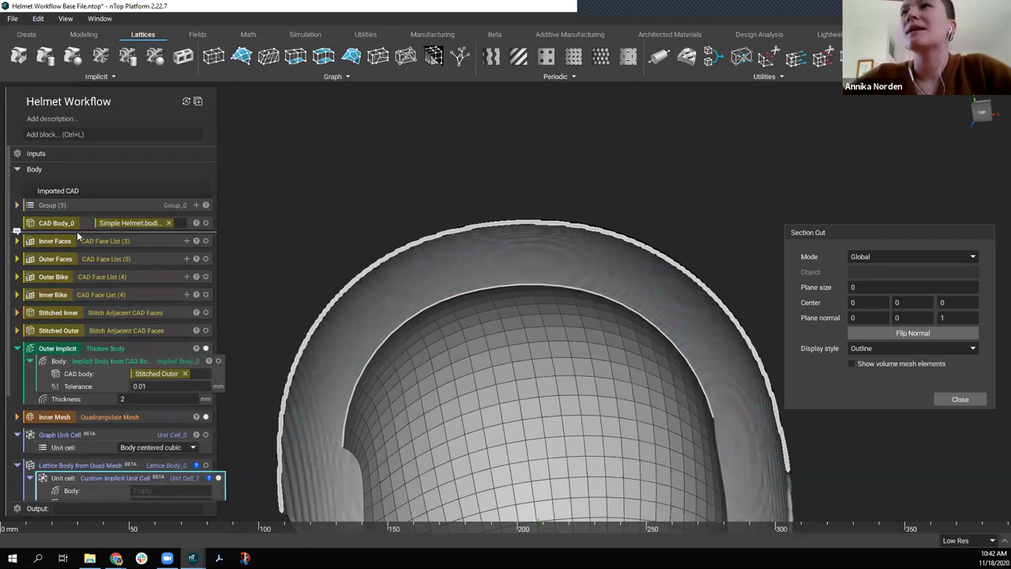
{"action": "left_click", "coordinate": [17, 204]}
{"action": "left_click", "coordinate": [146, 243]}
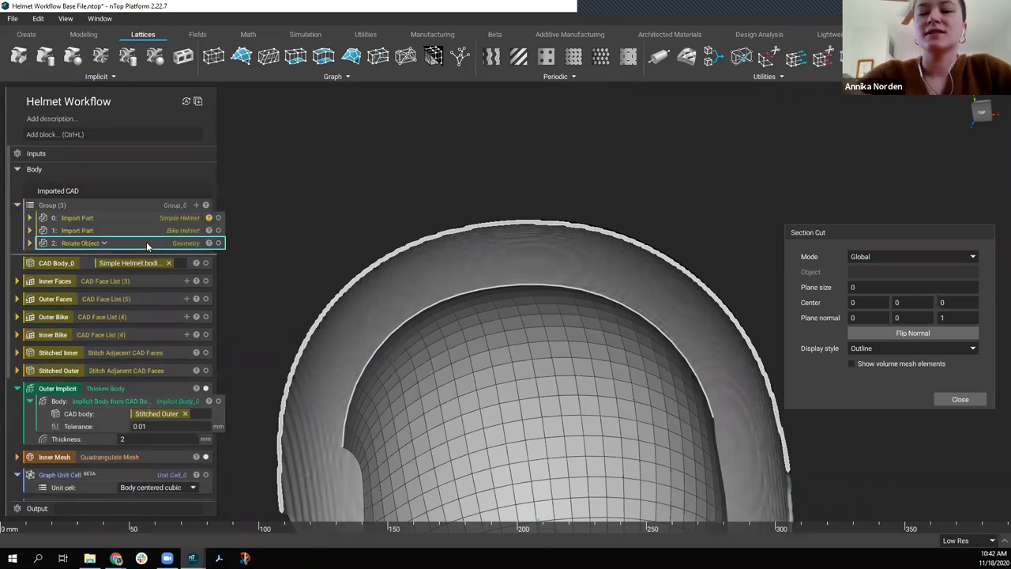
{"action": "left_click", "coordinate": [960, 399]}
{"action": "right_click_drag", "start_coordinate": [542, 291], "coordinate": [131, 241]}
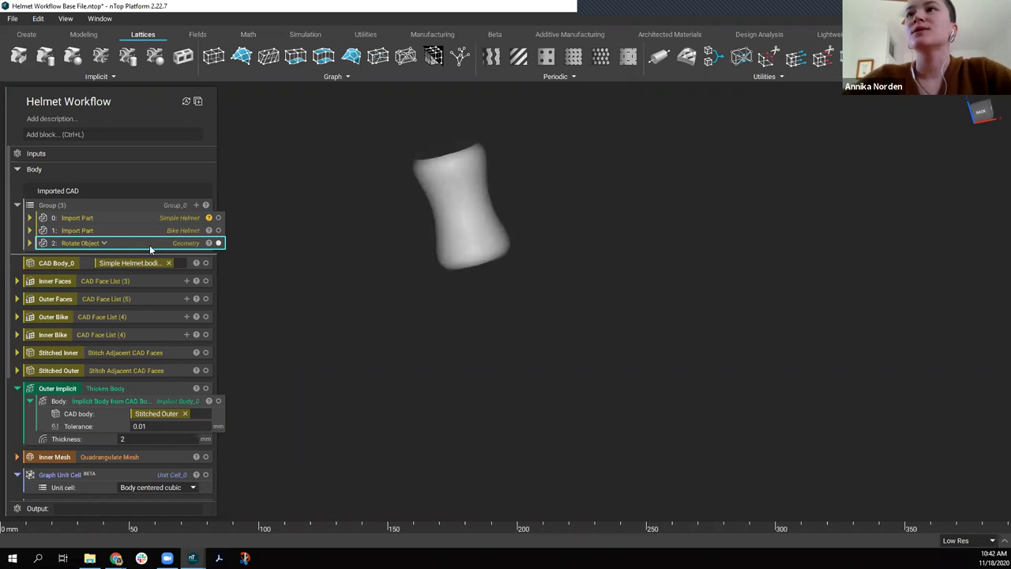
{"action": "left_click", "coordinate": [218, 243]}
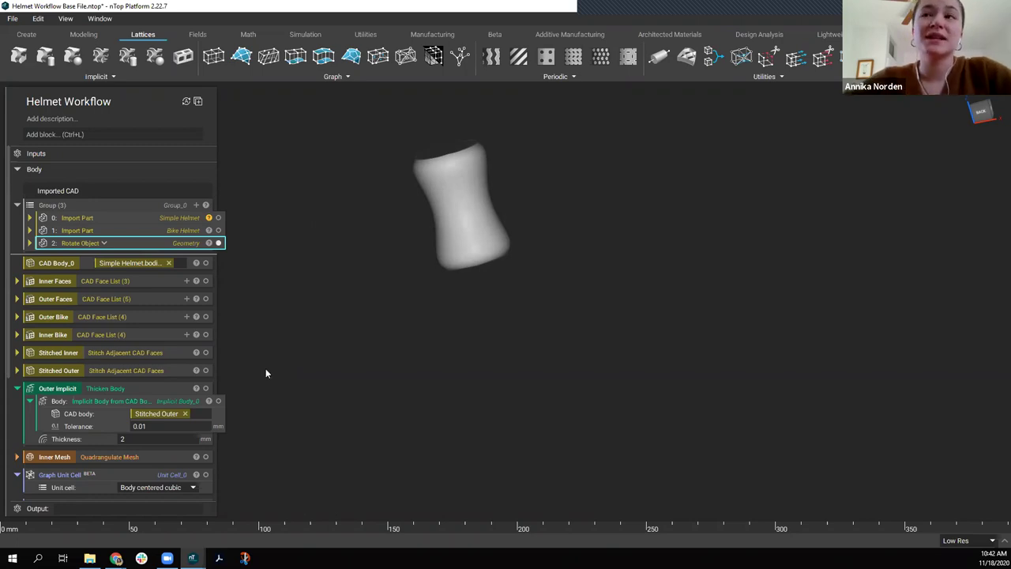
Convert the rotated CAD body to an implicit body.
{"action": "left_click", "coordinate": [464, 233]}
{"action": "right_click", "coordinate": [463, 233]}
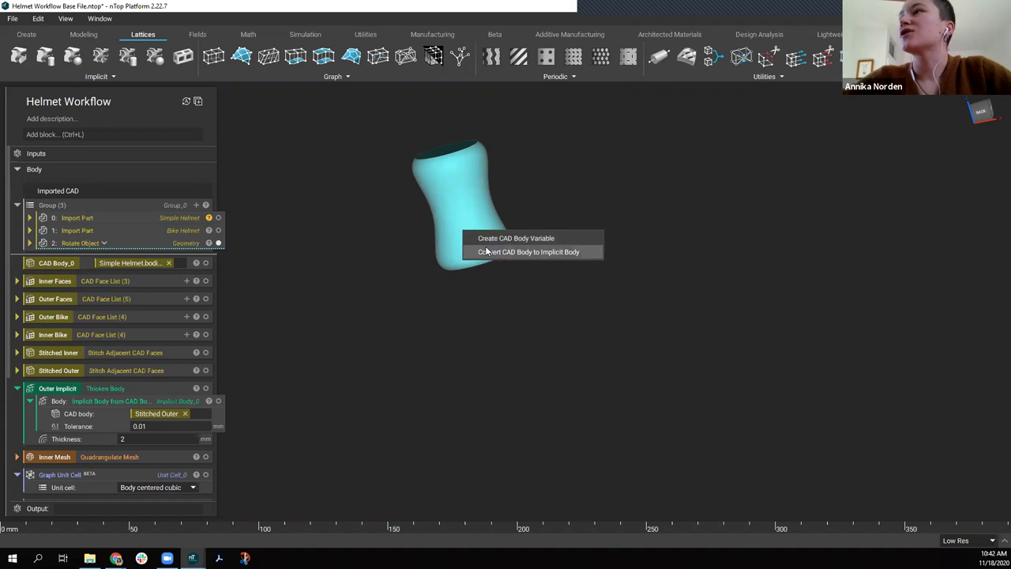
{"action": "left_click", "coordinate": [481, 253]}
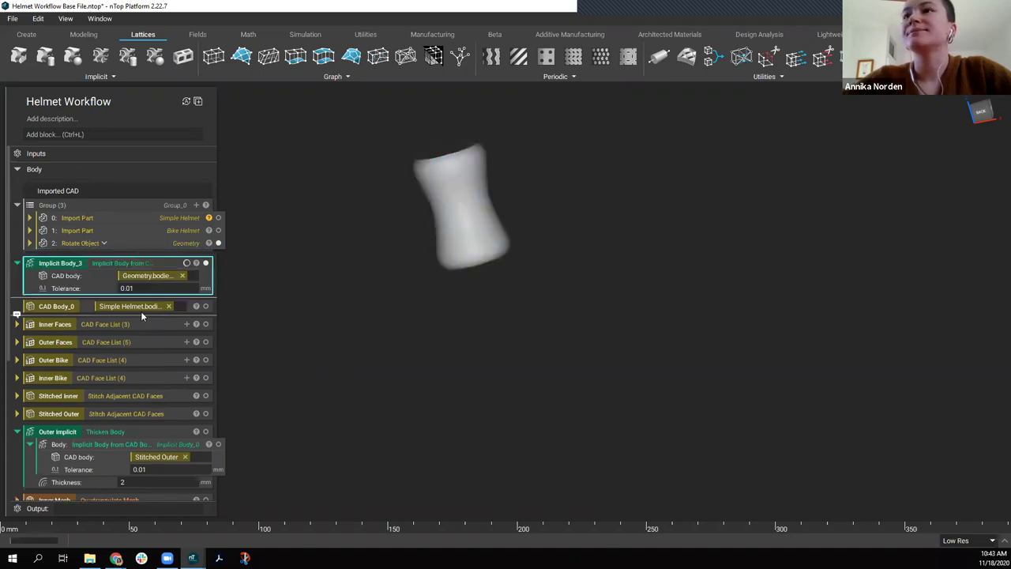
Rename the new implicit body Absorber and move its collapsed block between Stitched Outer and Outer Implicit.
{"action": "double_click", "coordinate": [25, 258]}
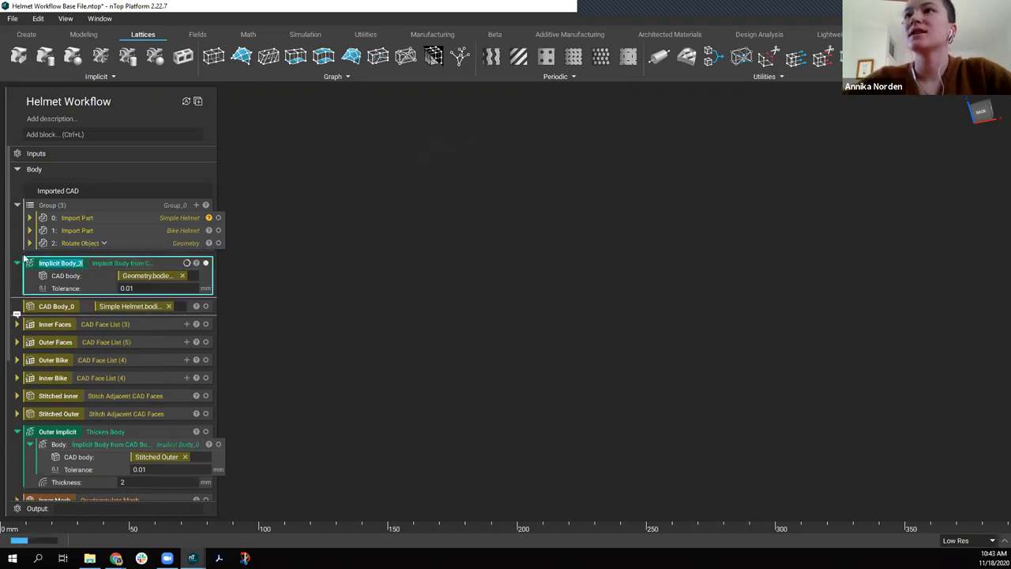
{"action": "type", "text": "Abro"}
{"action": "key", "text": "BackSpace"}
{"action": "key", "text": "BackSpace"}
{"action": "type", "text": "sorber"}
{"action": "key", "text": "Return"}
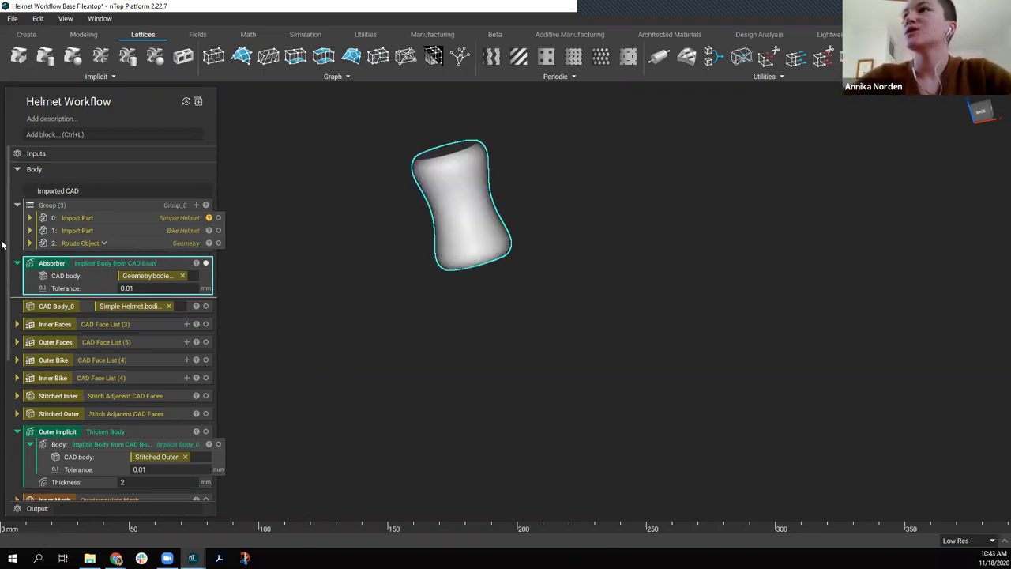
{"action": "left_click", "coordinate": [17, 263]}
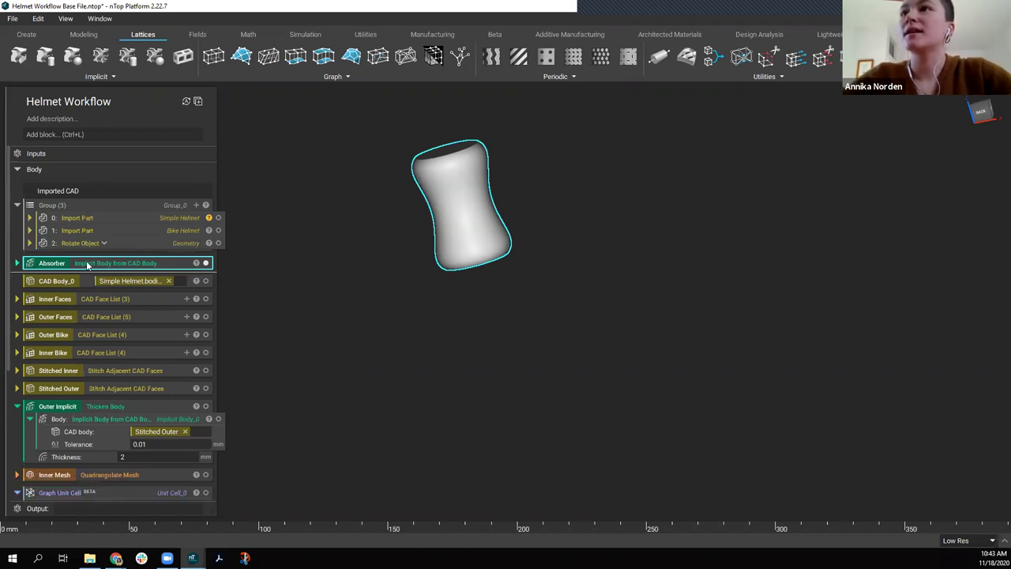
{"action": "left_click_drag", "start_coordinate": [47, 263], "coordinate": [47, 394]}
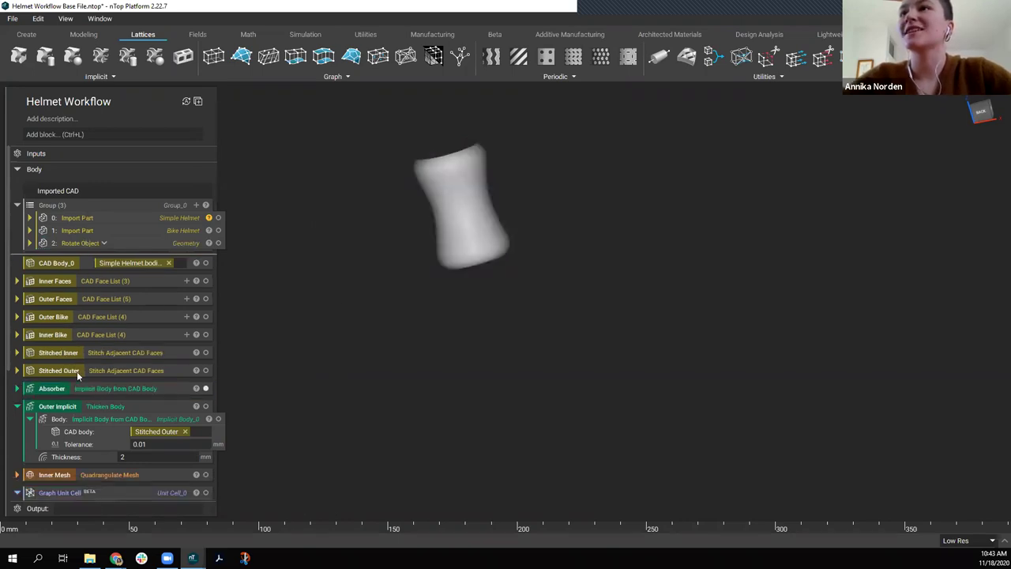
Use the Absorber implicit body as the Body of the Custom Implicit Unit Cell.
{"action": "scroll", "coordinate": [77, 371], "scroll_direction": "down", "scroll_amount": 3}
{"action": "scroll", "coordinate": [77, 371], "scroll_direction": "down", "scroll_amount": 2}
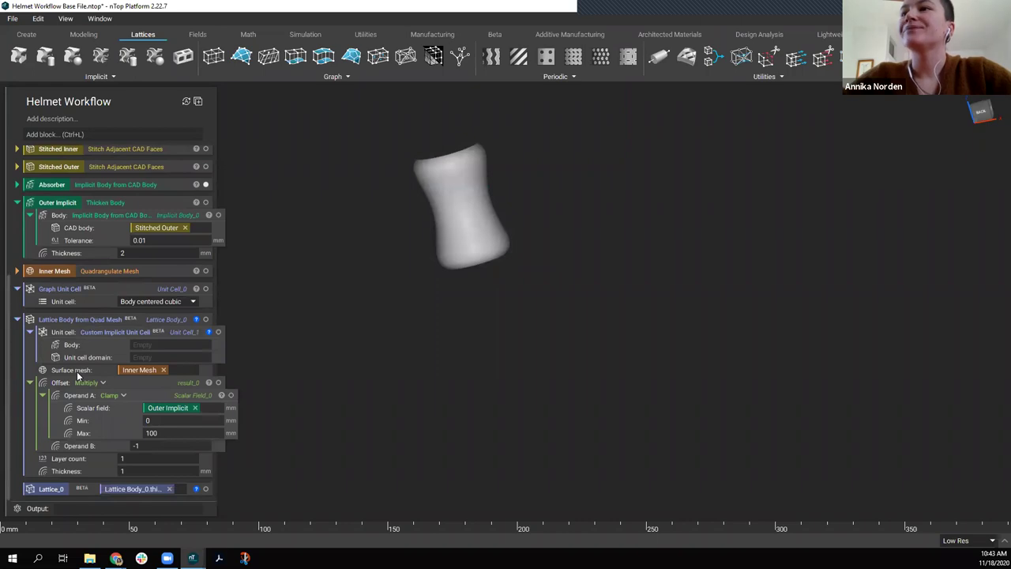
{"action": "scroll", "coordinate": [76, 374], "scroll_direction": "up", "scroll_amount": 1}
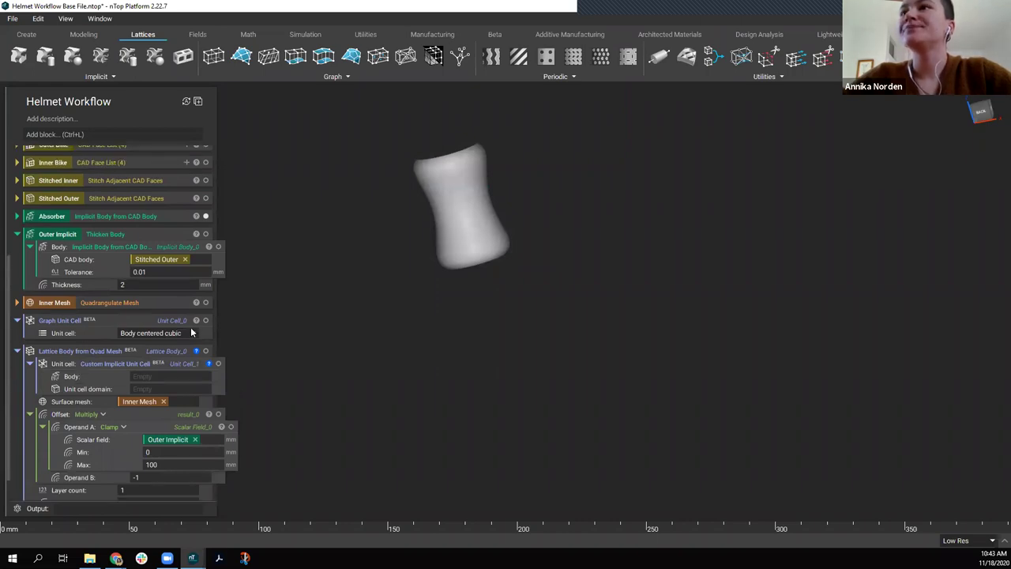
{"action": "left_click_drag", "start_coordinate": [54, 217], "coordinate": [106, 382]}
{"action": "left_click", "coordinate": [309, 391]}
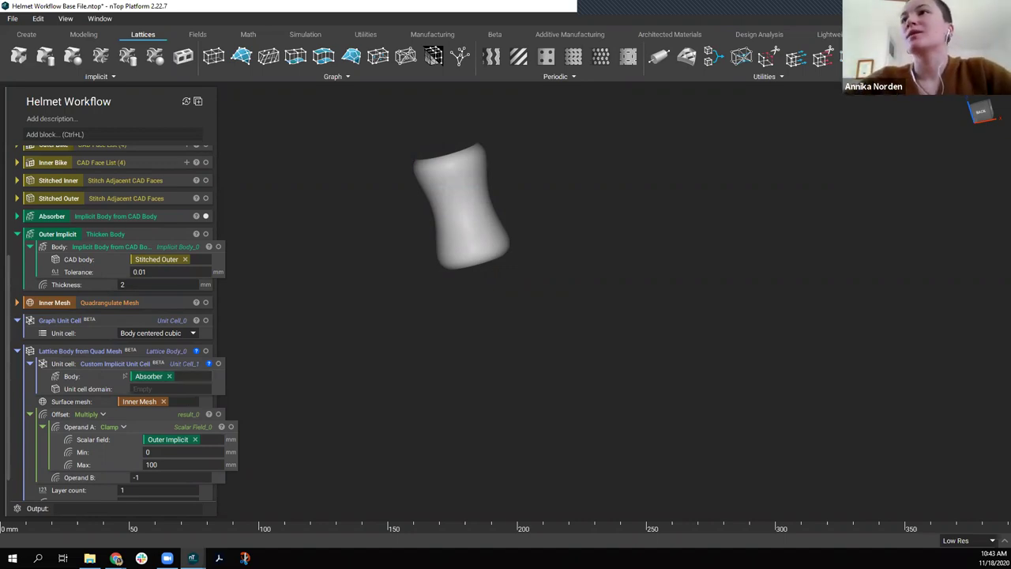
Place the Absorber's bounding box property in its own block, view it around the body, and delete the block again.
{"action": "left_click", "coordinate": [196, 216]}
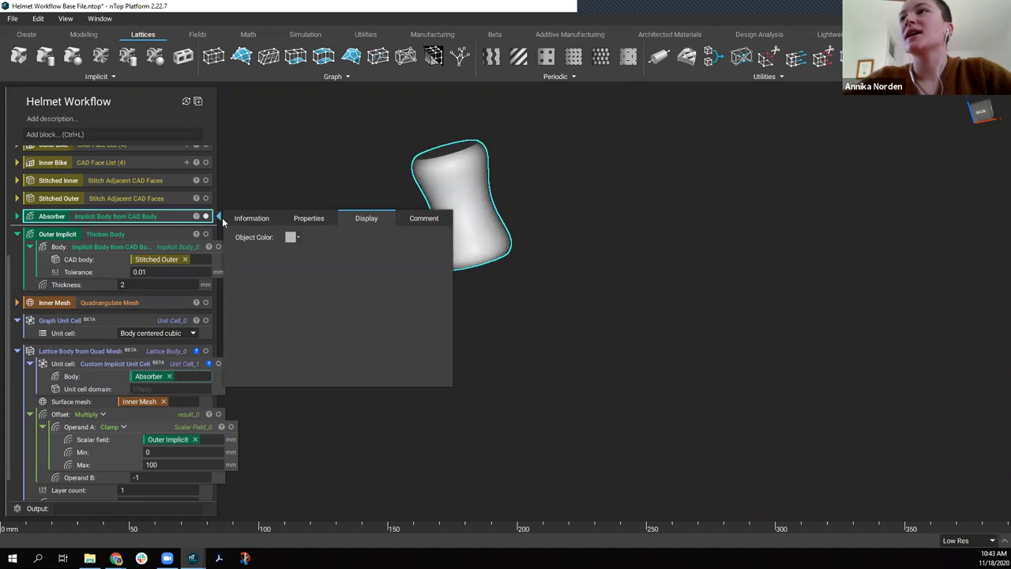
{"action": "left_click", "coordinate": [309, 218]}
{"action": "left_click_drag", "start_coordinate": [312, 295], "coordinate": [158, 220]}
{"action": "left_click", "coordinate": [74, 234]}
{"action": "left_click", "coordinate": [453, 343]}
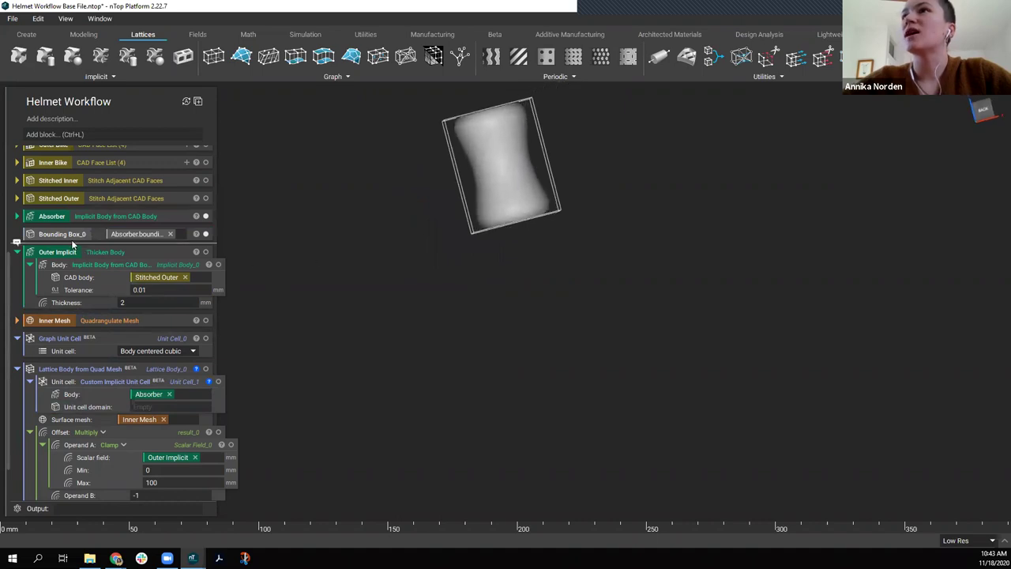
{"action": "mouse_move", "coordinate": [534, 159]}
{"action": "right_mouse_down"}
{"action": "mouse_move", "coordinate": [582, 390]}
{"action": "mouse_move", "coordinate": [530, 198]}
{"action": "mouse_move", "coordinate": [546, 160]}
{"action": "right_mouse_up"}
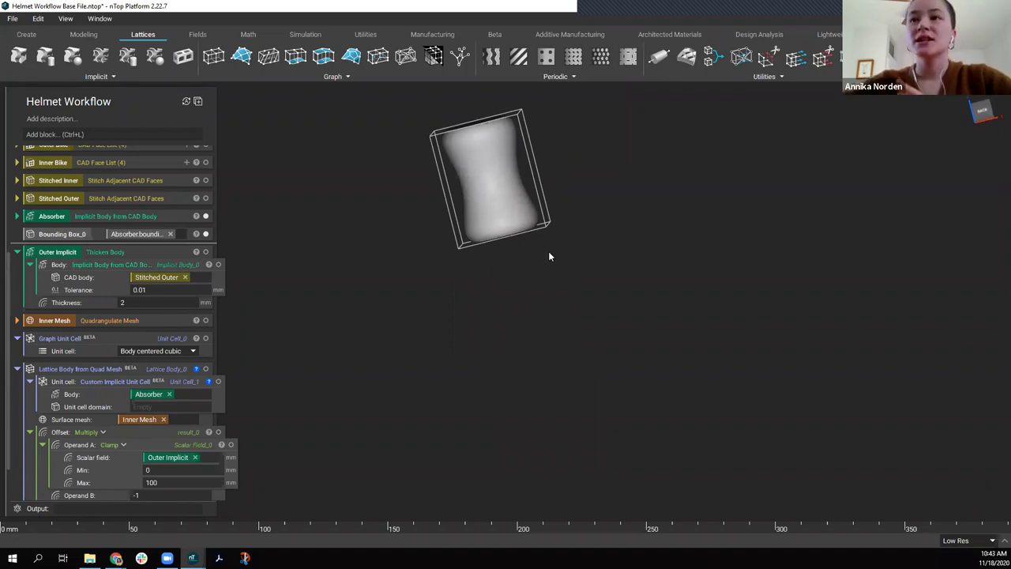
{"action": "right_click_drag", "start_coordinate": [501, 162], "coordinate": [496, 274]}
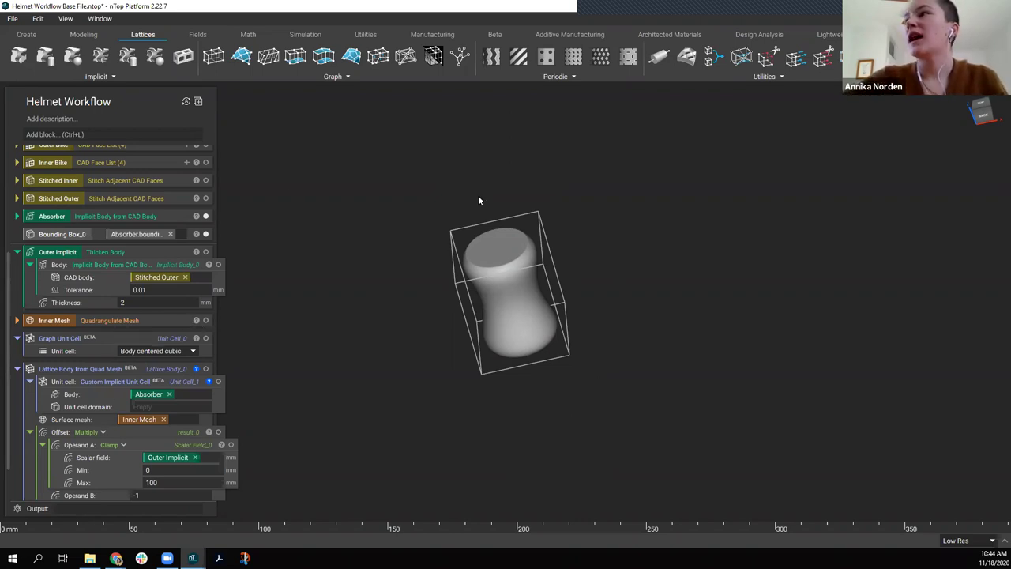
{"action": "left_click", "coordinate": [64, 236]}
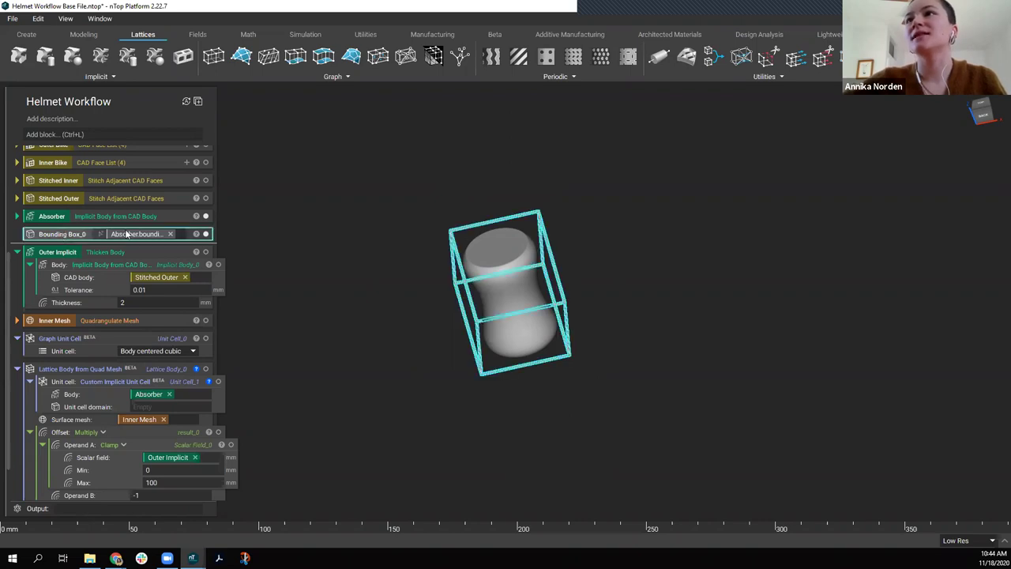
{"action": "key", "text": "Delete"}
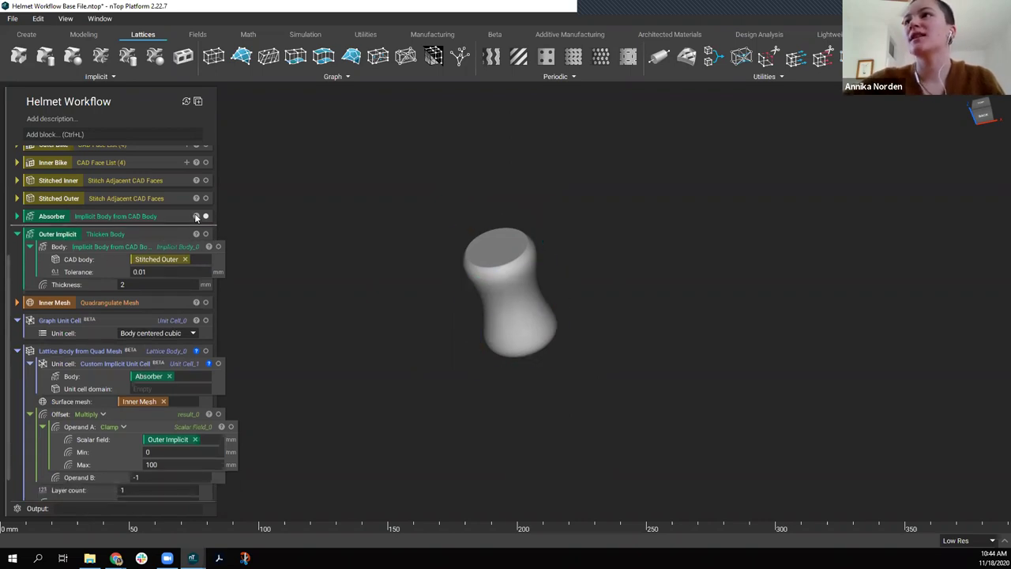
Set the Custom Implicit Unit Cell's domain to the bounding box property of the Absorber.
{"action": "left_click", "coordinate": [196, 216]}
{"action": "left_click_drag", "start_coordinate": [315, 291], "coordinate": [124, 386]}
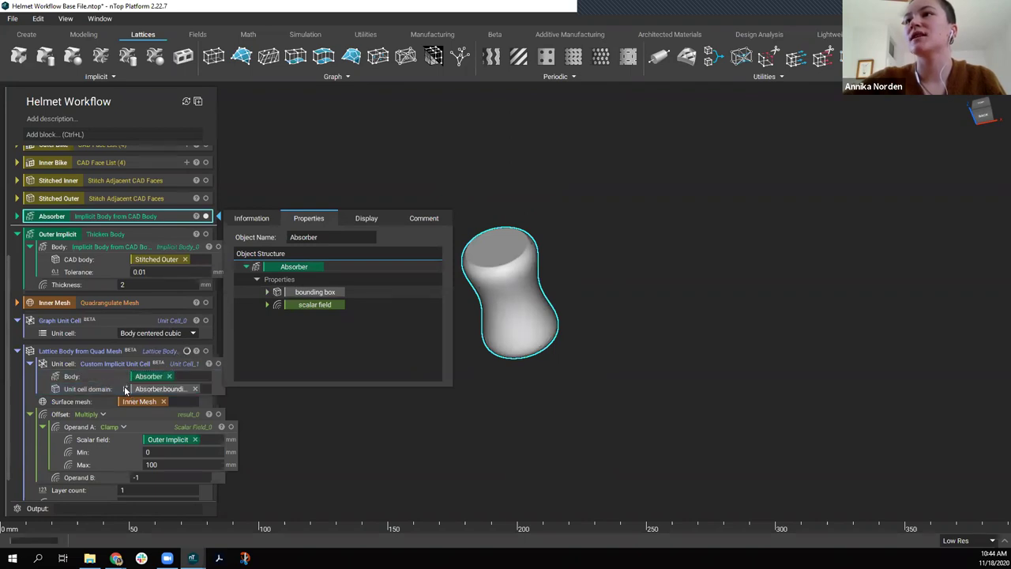
Switch the display resolution to High Res and show only the Lattice Body from Quad Mesh.
{"action": "left_click", "coordinate": [972, 490]}
{"action": "left_click", "coordinate": [968, 540]}
{"action": "left_click", "coordinate": [957, 546]}
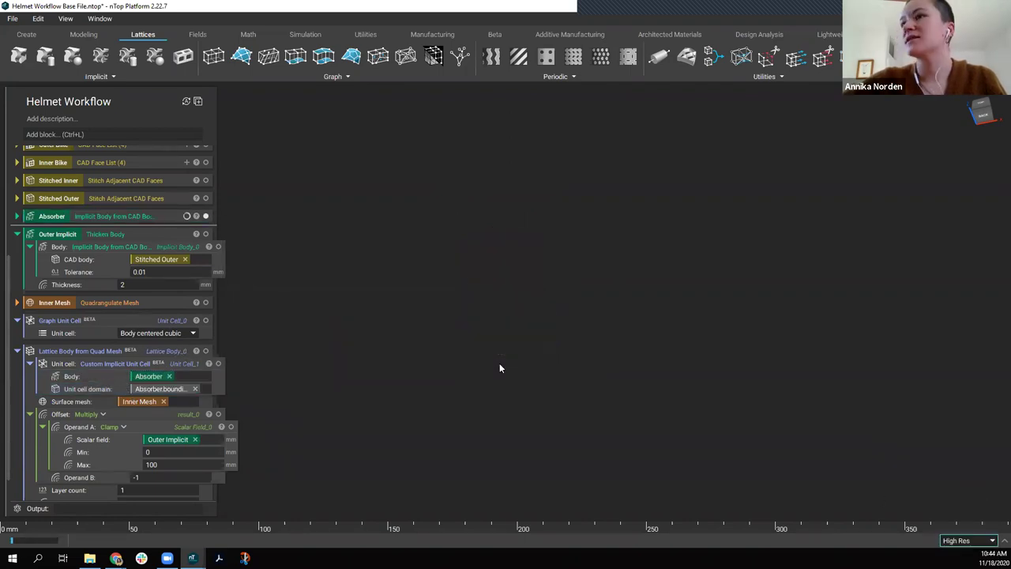
{"action": "left_click", "coordinate": [153, 350]}
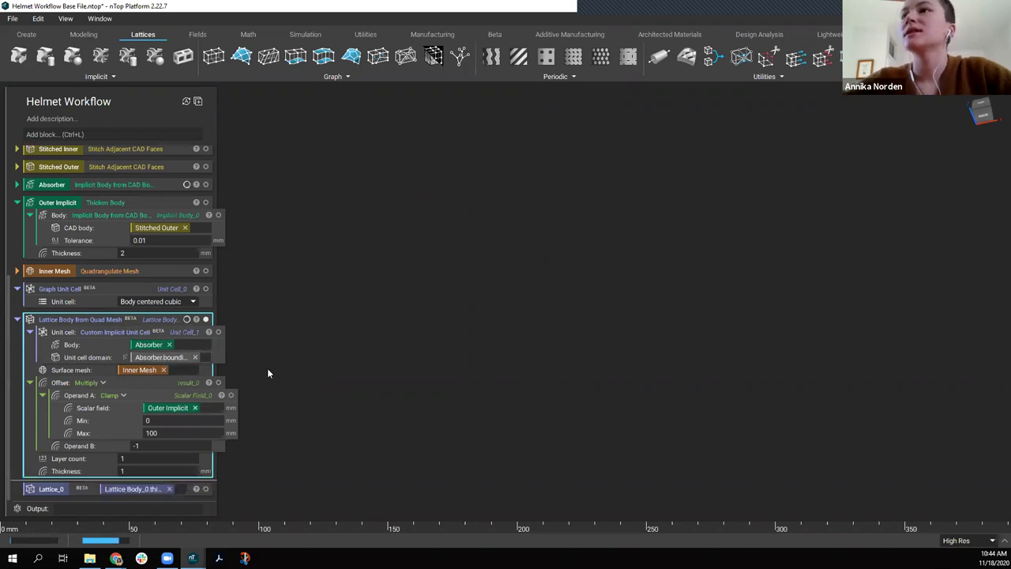
{"action": "scroll", "coordinate": [109, 404], "scroll_direction": "down", "scroll_amount": 1}
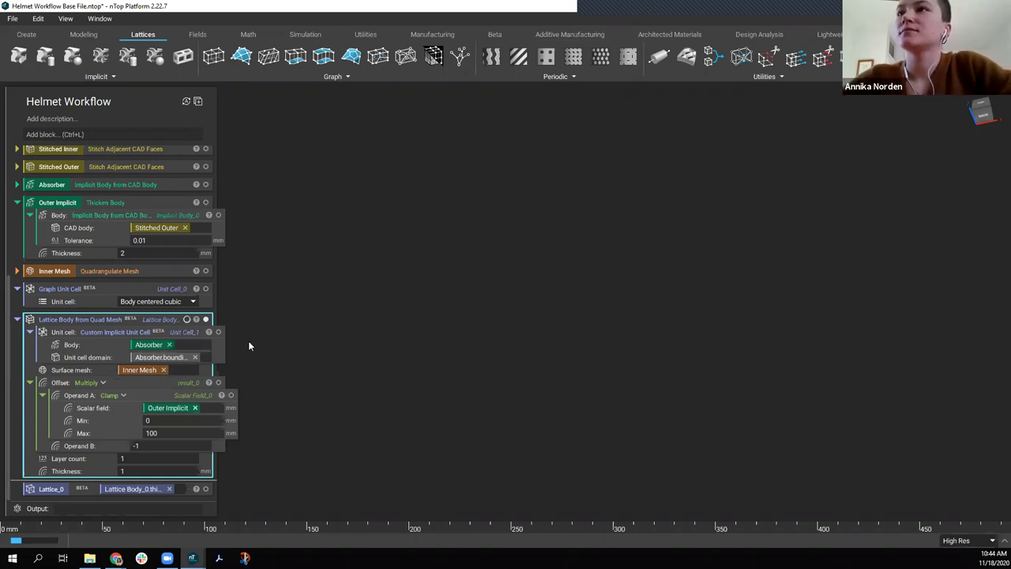
Make the Lattice Body from Quad Mesh block a variable and name it Conformal Lattice.
{"action": "right_click", "coordinate": [71, 319]}
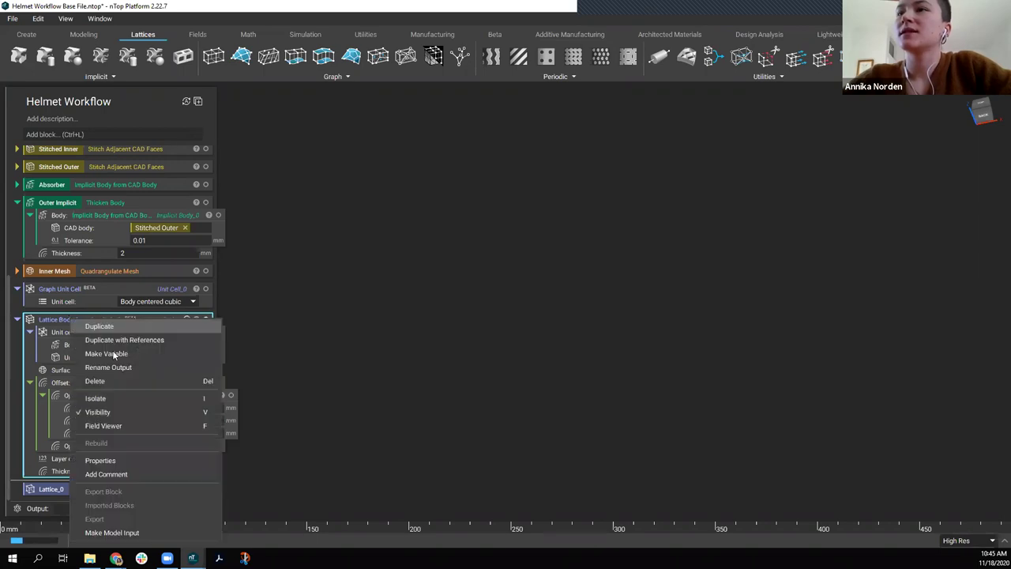
{"action": "left_click", "coordinate": [53, 322]}
{"action": "left_click", "coordinate": [53, 322]}
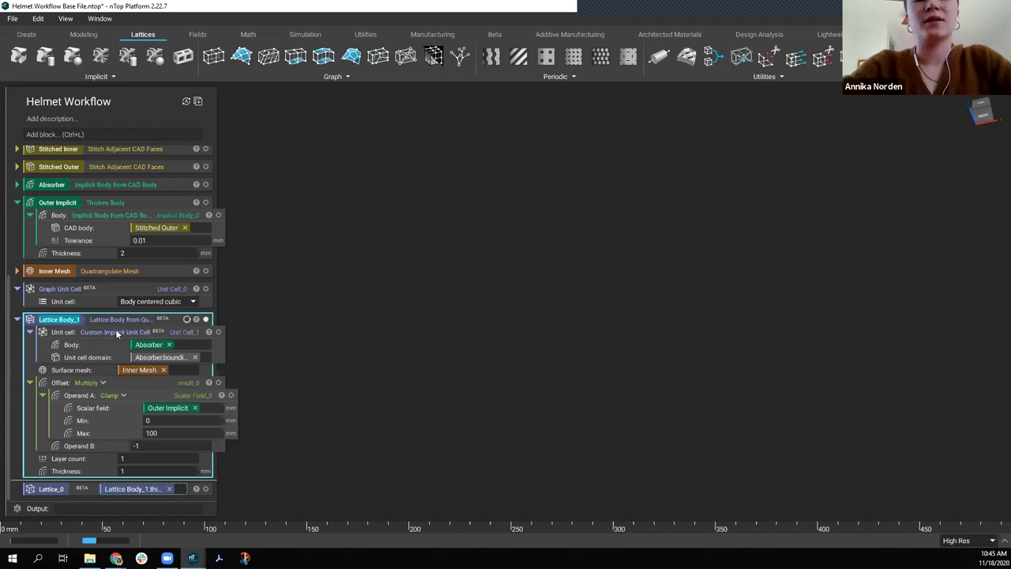
{"action": "type", "text": "Con"}
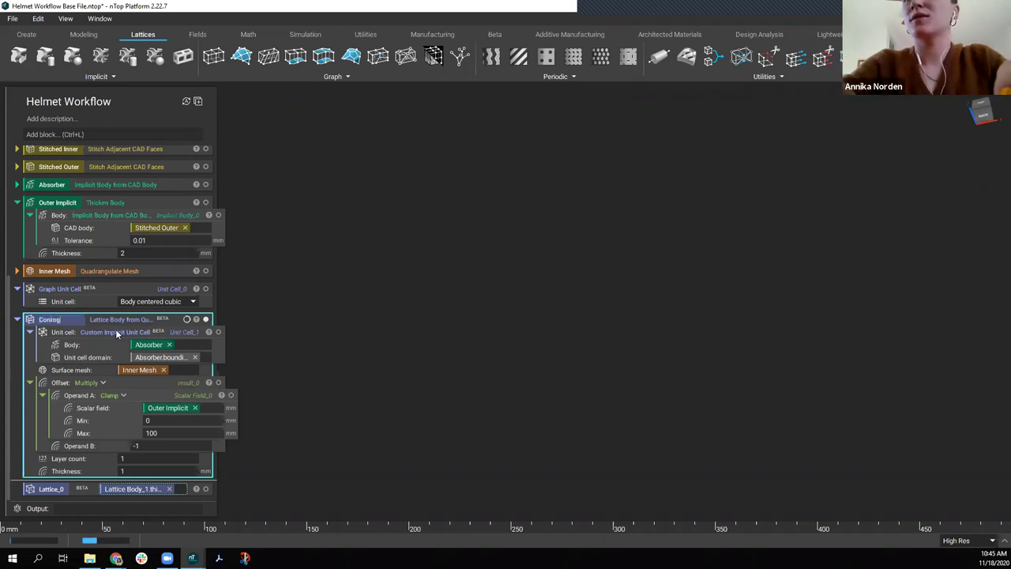
{"action": "type", "text": "formal"}
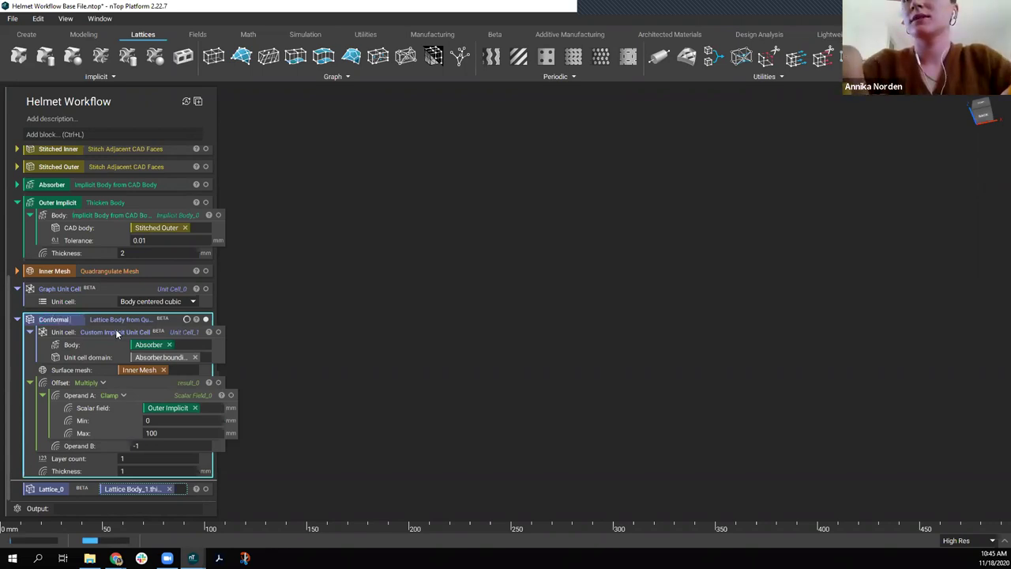
{"action": "type", "text": " Lattice"}
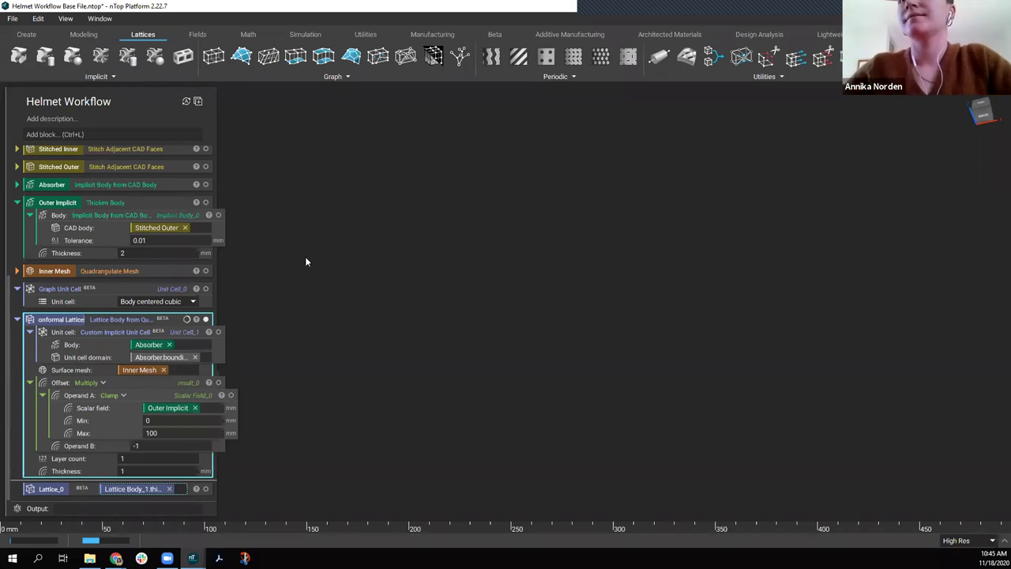
Move the Graph Unit Cell block below the Conformal Lattice block and collapse the Outer Implicit block.
{"action": "left_click", "coordinate": [60, 286]}
{"action": "left_click", "coordinate": [79, 478]}
{"action": "left_click_drag", "start_coordinate": [338, 233], "coordinate": [338, 233]}
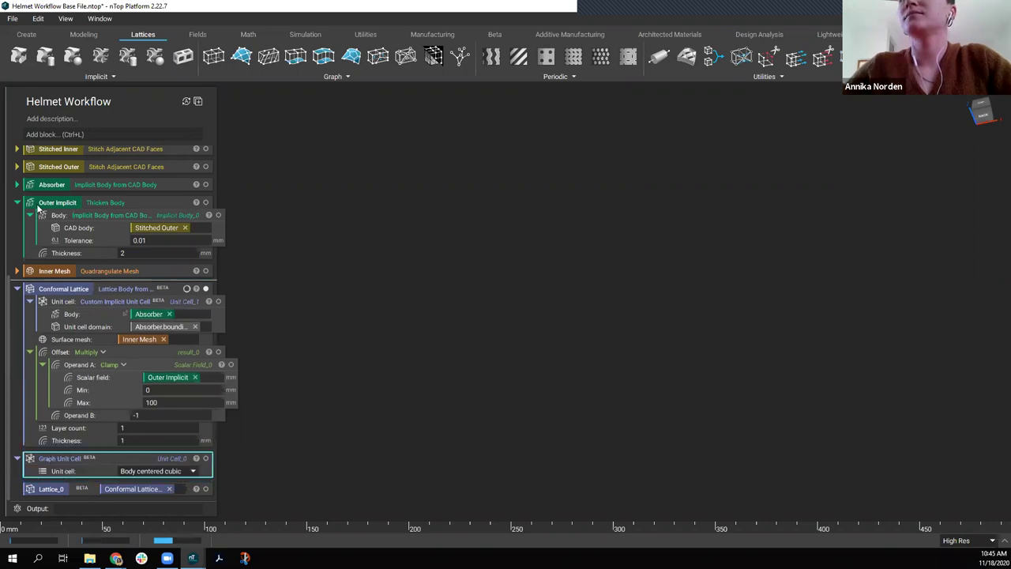
{"action": "left_click", "coordinate": [38, 204]}
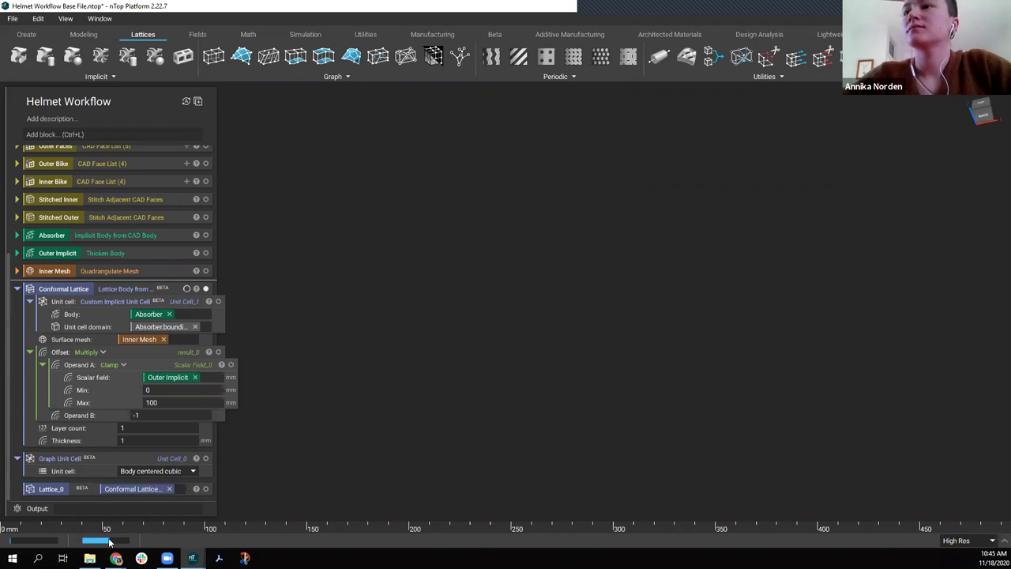
Examine the conformal absorber lattice across the helmet's inner, outer and side surfaces.
{"action": "mouse_move", "coordinate": [39, 540]}
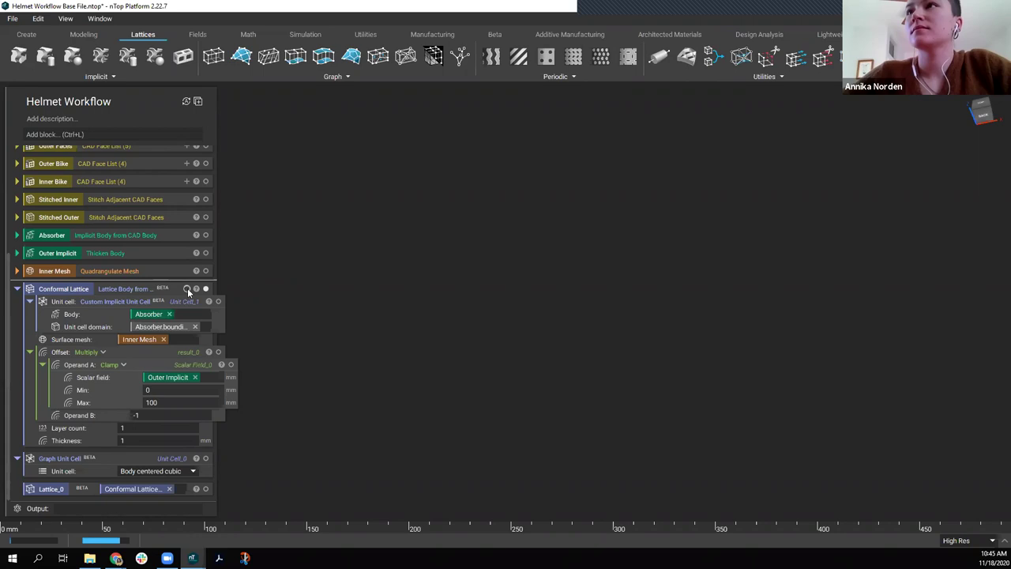
{"action": "scroll", "coordinate": [187, 287], "scroll_direction": "up", "scroll_amount": 3}
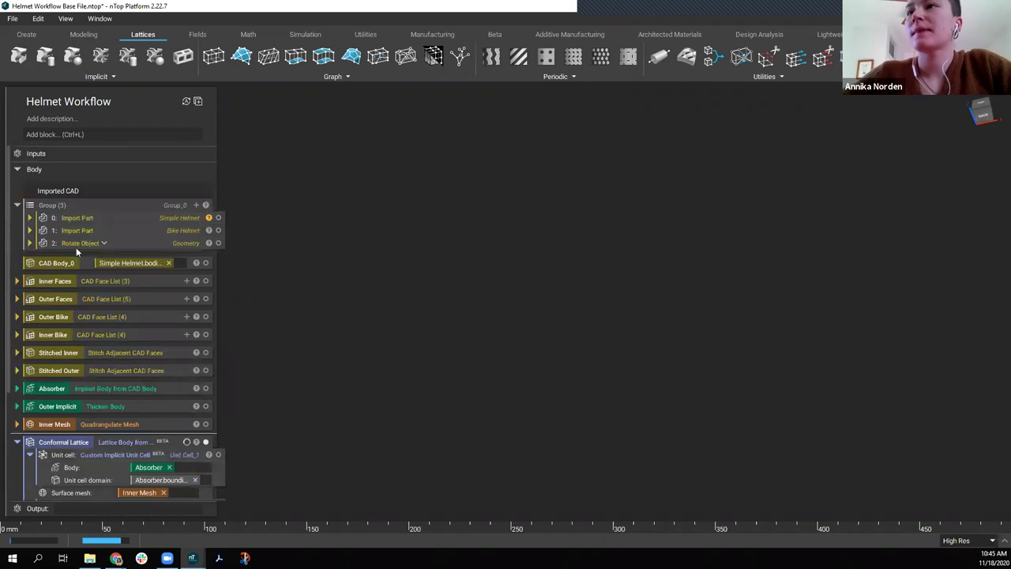
{"action": "scroll", "coordinate": [83, 249], "scroll_direction": "down", "scroll_amount": 3}
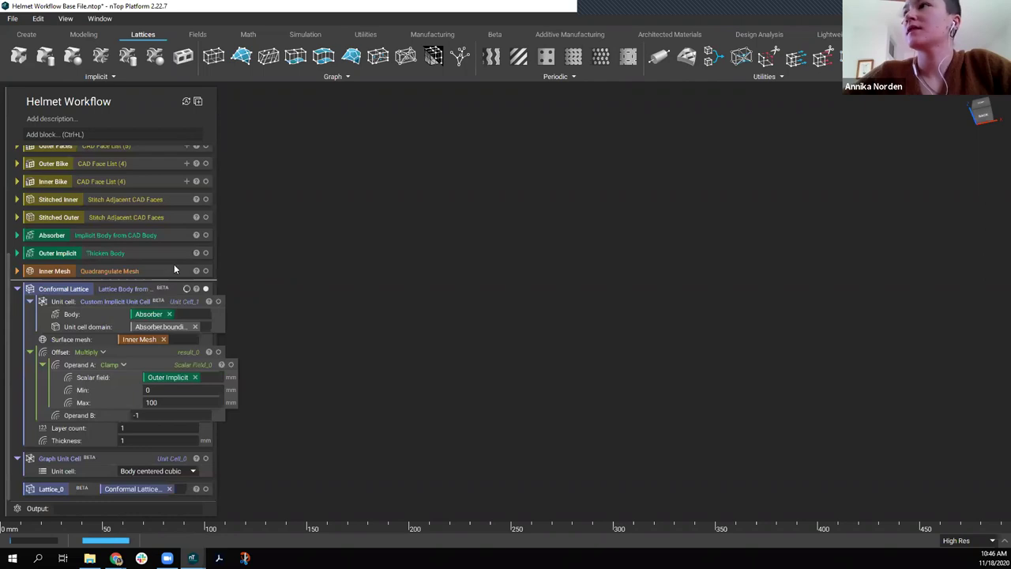
{"action": "right_click_drag", "start_coordinate": [519, 273], "coordinate": [537, 350]}
{"action": "right_click_drag", "start_coordinate": [616, 438], "coordinate": [857, 265]}
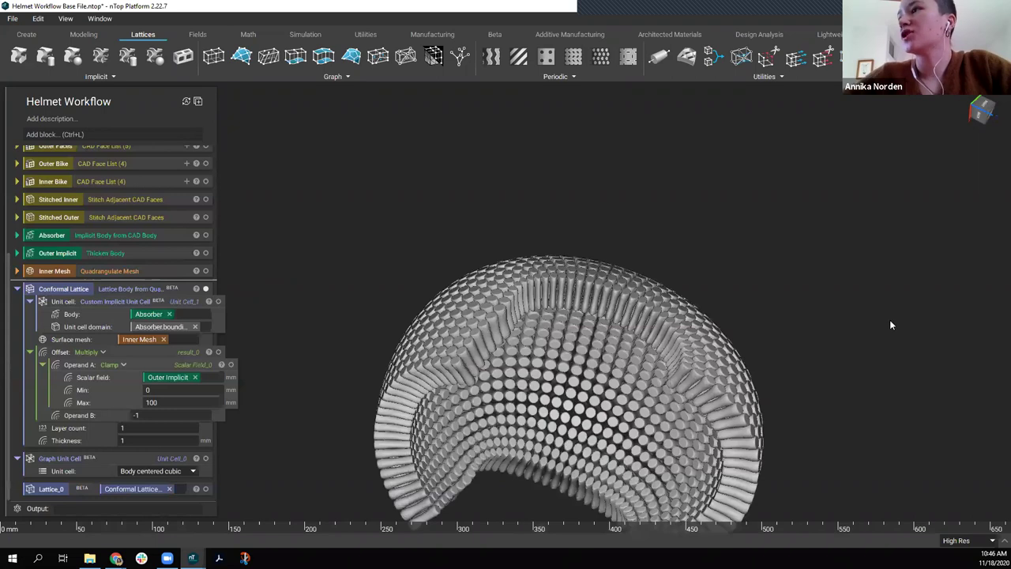
{"action": "right_click_drag", "start_coordinate": [771, 235], "coordinate": [406, 165]}
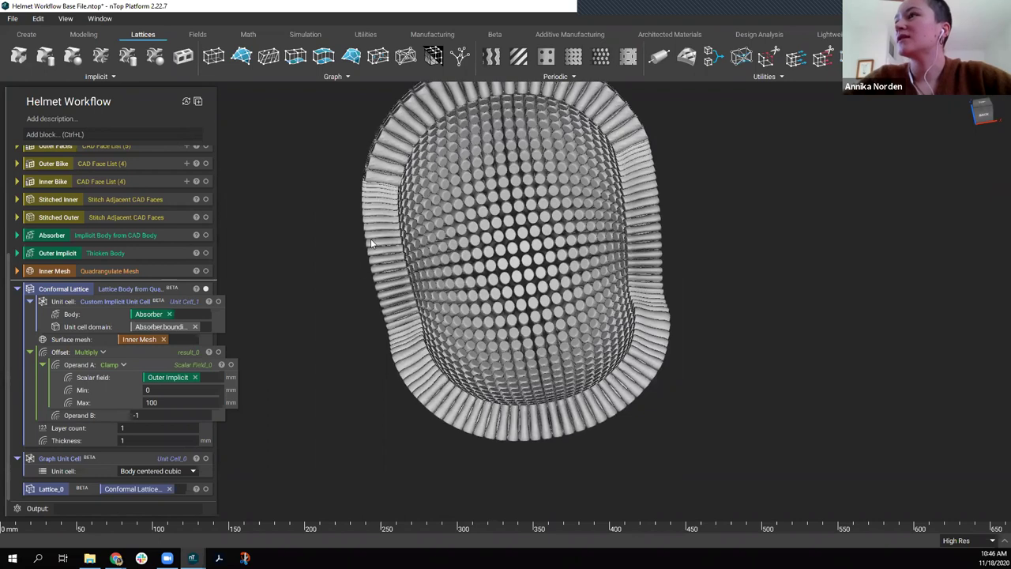
{"action": "right_click_drag", "start_coordinate": [619, 359], "coordinate": [843, 205]}
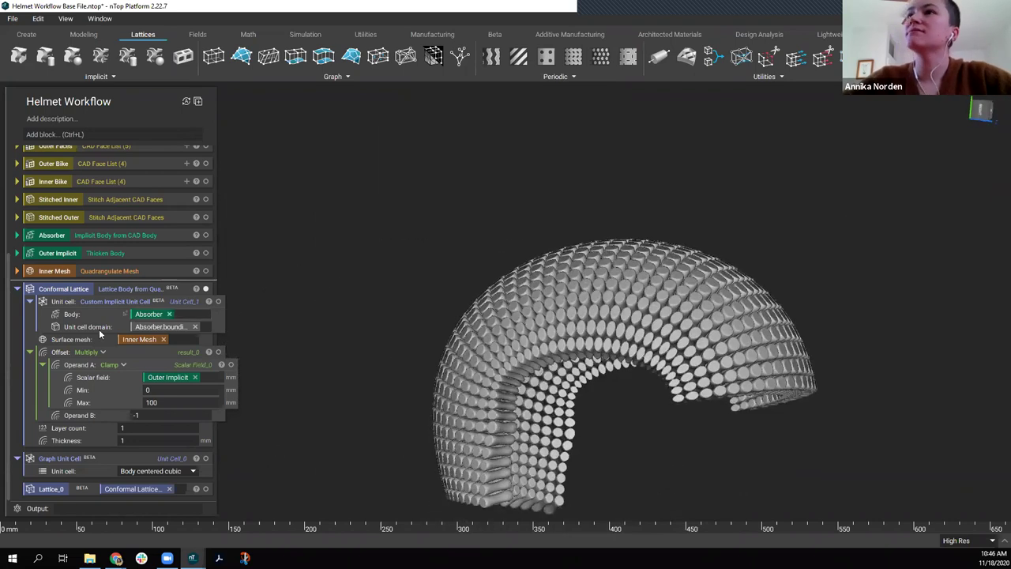
Collapse the Conformal Lattice block and inspect the selected lattice from the side and front of the helmet.
{"action": "left_click", "coordinate": [16, 290]}
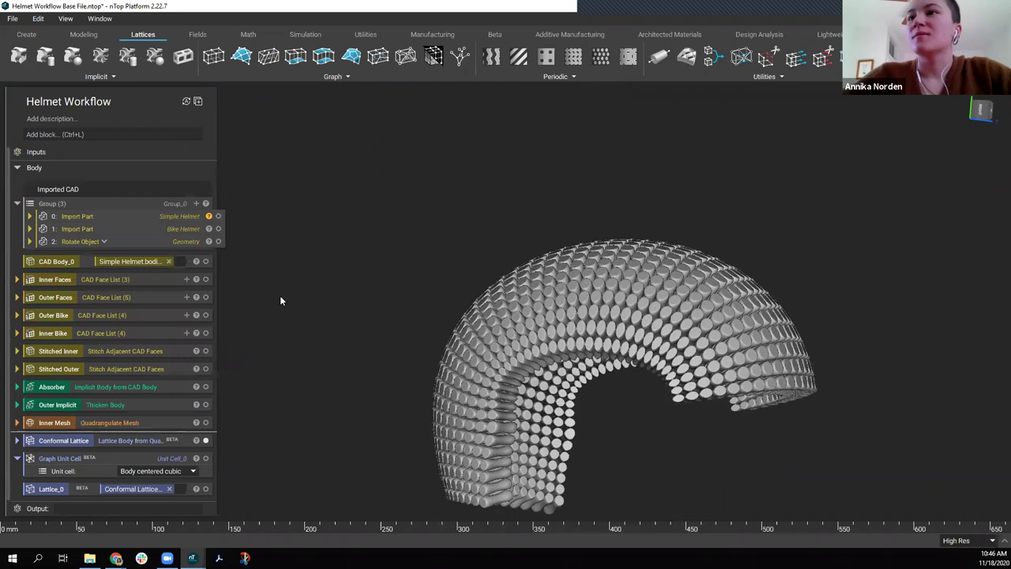
{"action": "left_click", "coordinate": [120, 441]}
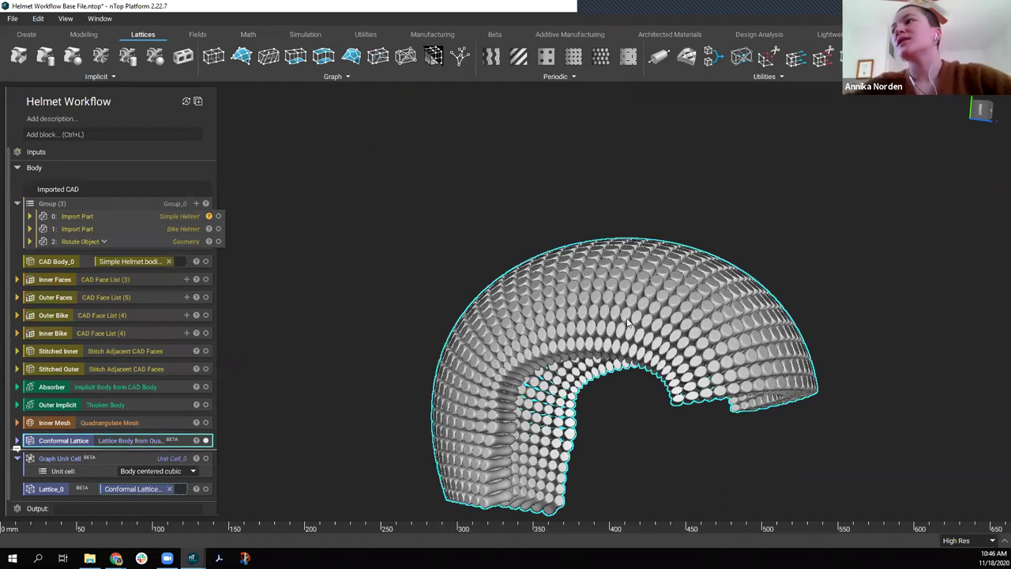
{"action": "right_click_drag", "start_coordinate": [683, 303], "coordinate": [675, 242]}
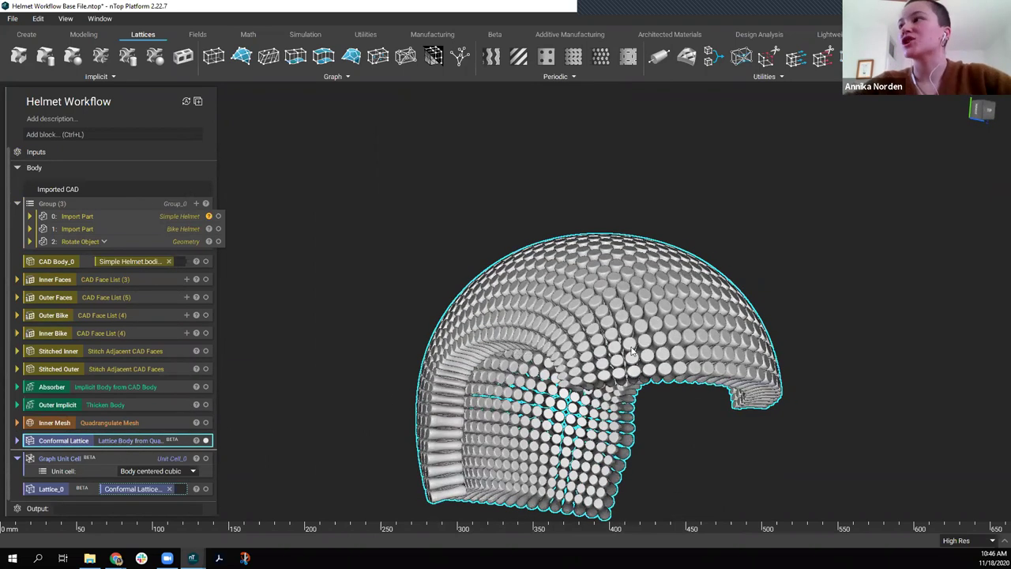
{"action": "right_click_drag", "start_coordinate": [706, 253], "coordinate": [481, 366]}
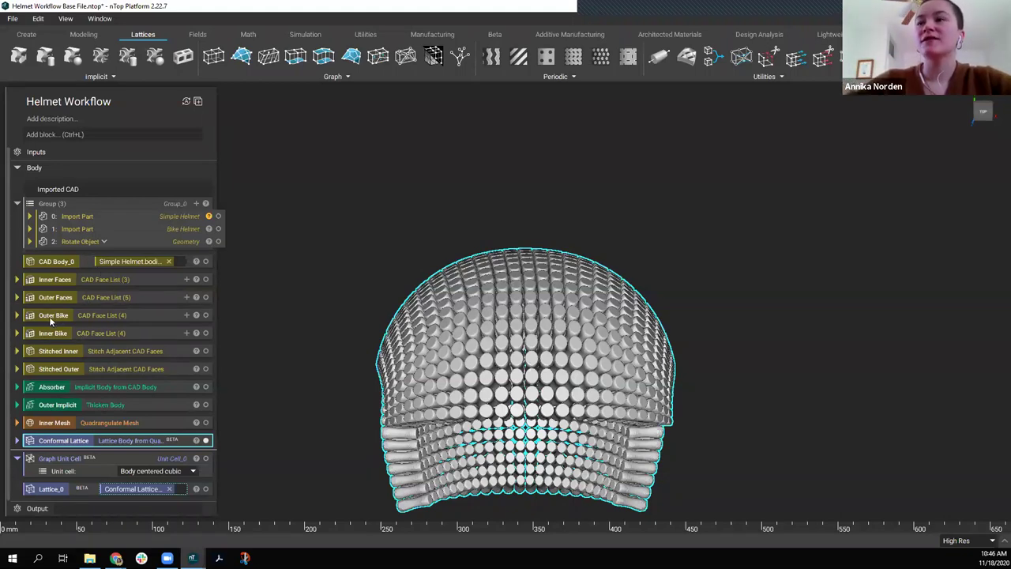
Display only the imported Bike Helmet part from the Imported CAD group and view it at an angle.
{"action": "left_click_drag", "start_coordinate": [62, 335], "coordinate": [93, 320]}
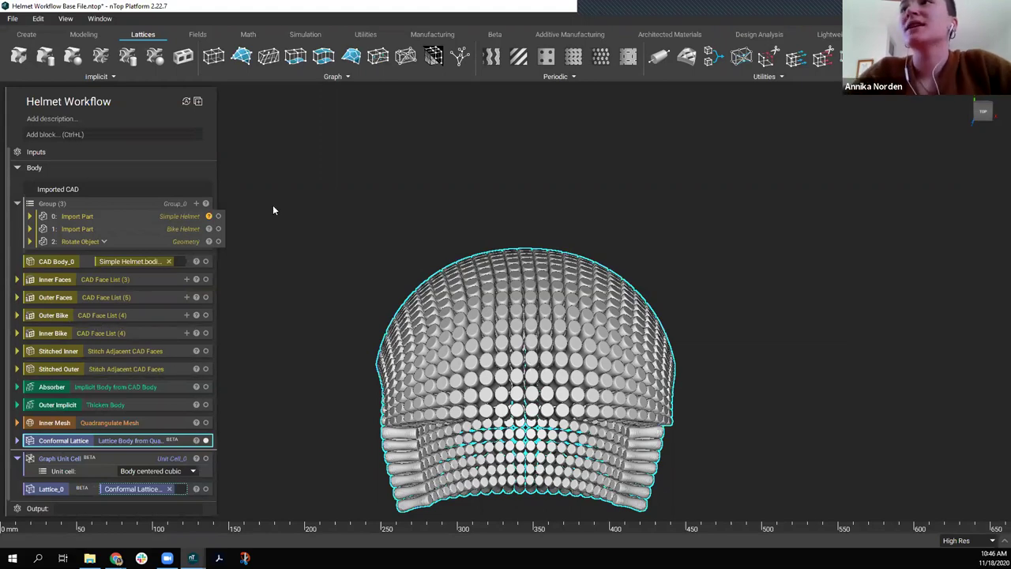
{"action": "left_click_drag", "start_coordinate": [182, 228], "coordinate": [127, 265]}
{"action": "right_click_drag", "start_coordinate": [481, 205], "coordinate": [506, 347]}
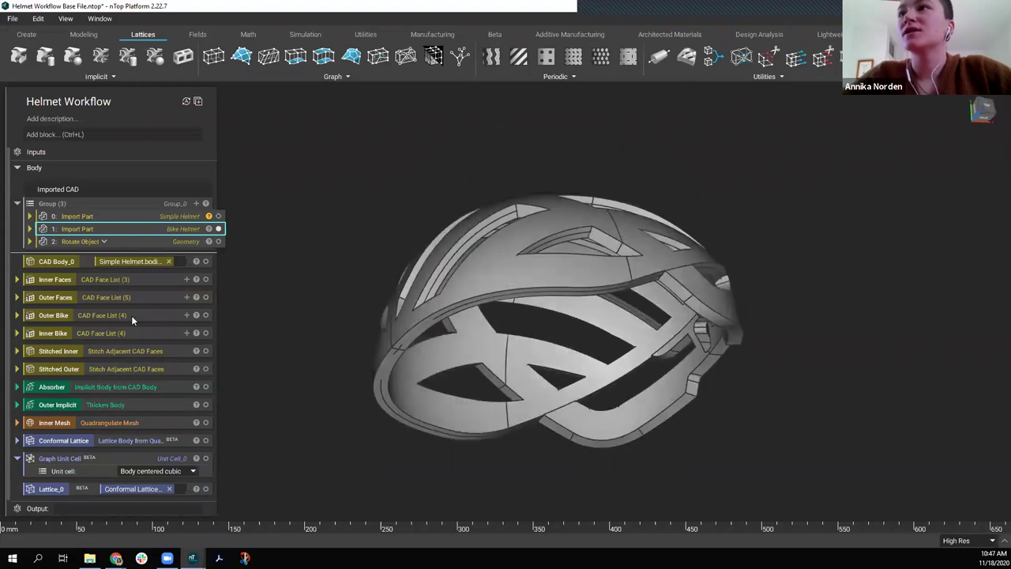
Display the Outer Bike faces and the Inner Bike faces one after the other, and select the Inner Faces block.
{"action": "left_click", "coordinate": [131, 315]}
{"action": "left_click", "coordinate": [205, 315]}
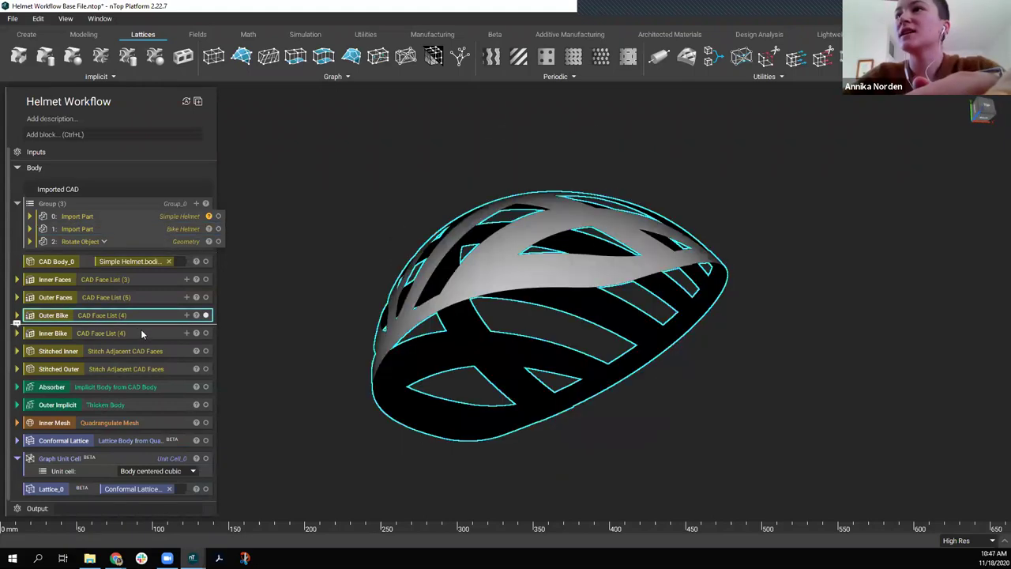
{"action": "left_click", "coordinate": [137, 331]}
{"action": "left_click", "coordinate": [205, 332]}
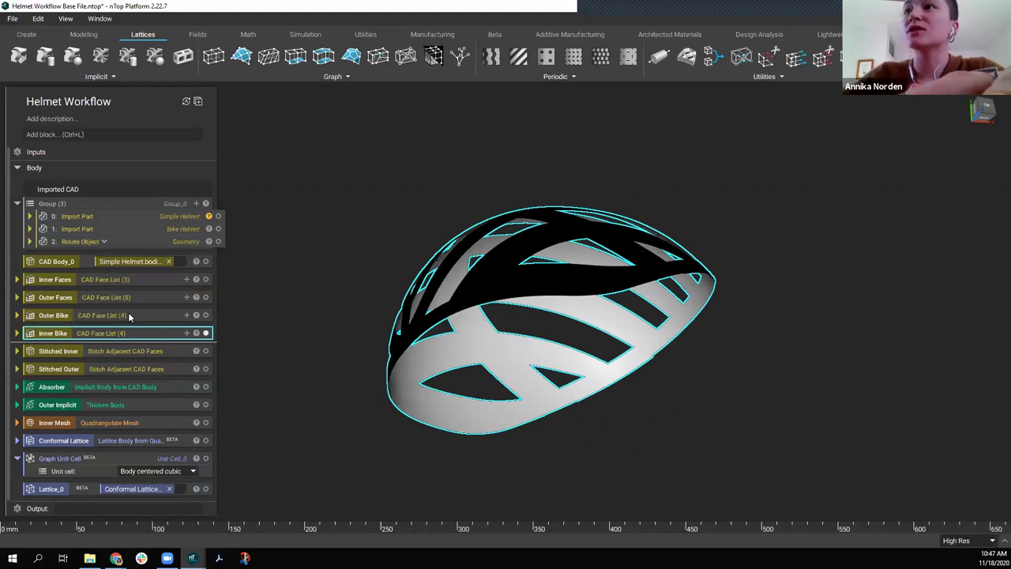
{"action": "left_click", "coordinate": [65, 284]}
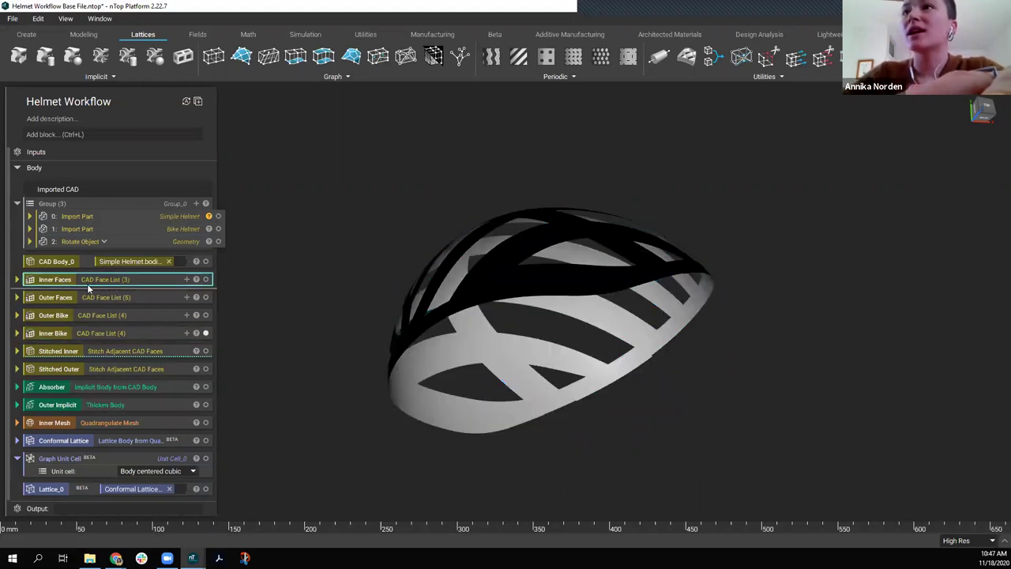
Take the simple helmet's face lists out of the Inner Faces and Outer Faces variables and insert Inner Bike and Outer Bike instead.
{"action": "key", "text": "ctrl+z"}
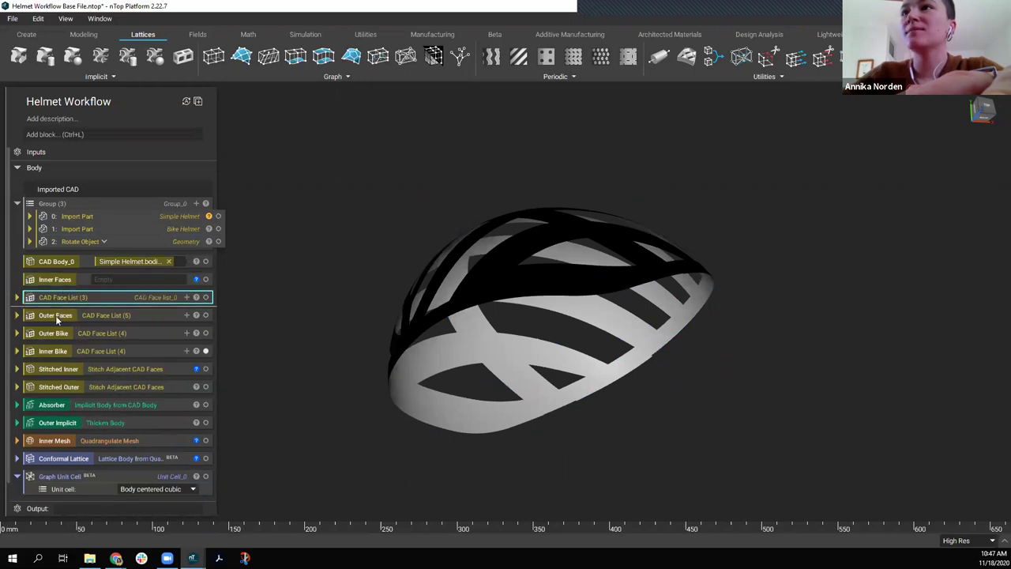
{"action": "left_click", "coordinate": [63, 316]}
{"action": "left_click_drag", "start_coordinate": [67, 328], "coordinate": [68, 327]}
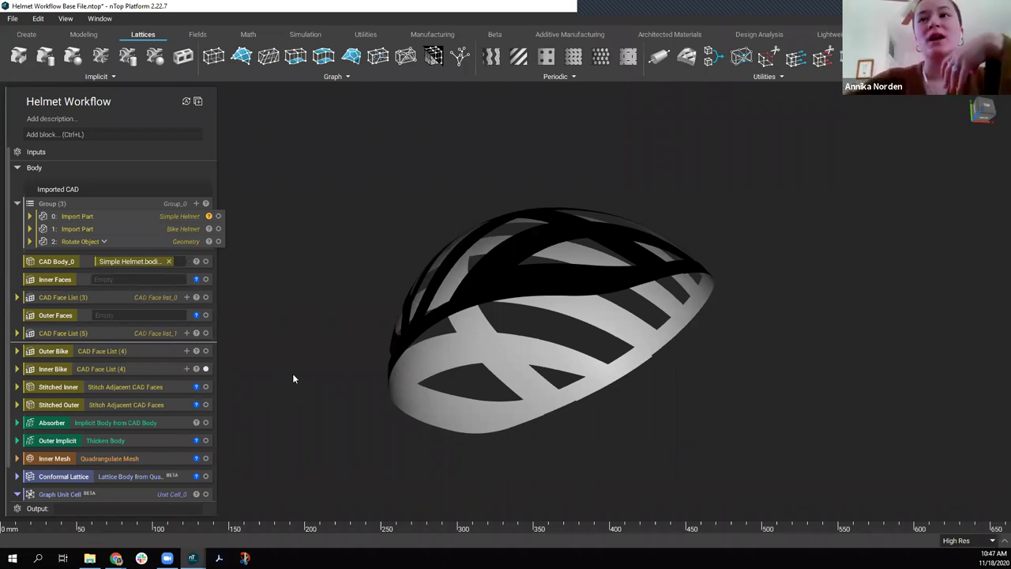
{"action": "left_click_drag", "start_coordinate": [80, 407], "coordinate": [91, 314]}
{"action": "left_click_drag", "start_coordinate": [61, 370], "coordinate": [105, 278]}
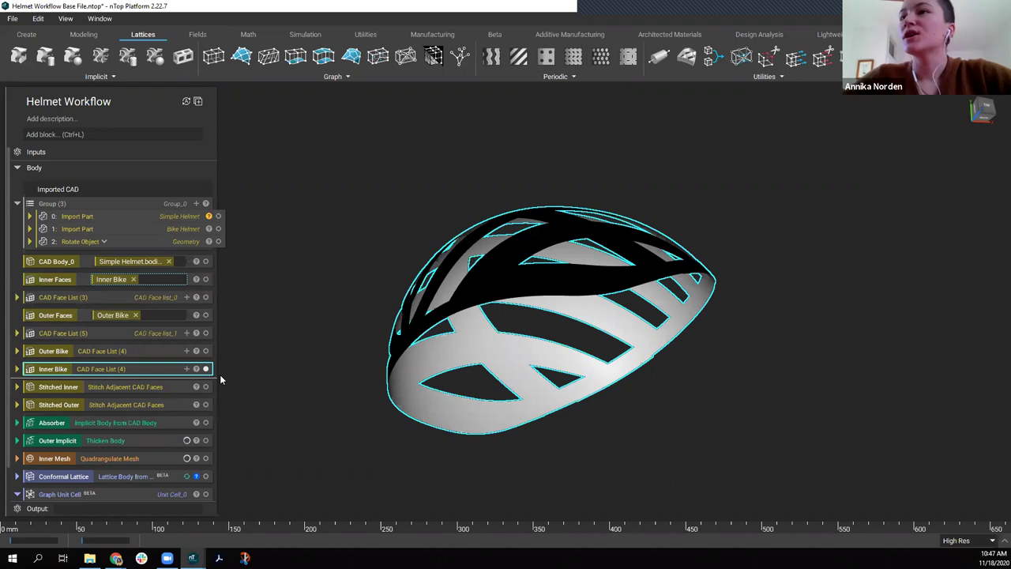
Replace the Conformal Lattice's Custom Implicit Unit Cell with the Body centered cubic Graph Unit Cell, keeping the custom cell as a separate block.
{"action": "left_click", "coordinate": [16, 477]}
{"action": "scroll", "coordinate": [164, 429], "scroll_direction": "down", "scroll_amount": 4}
{"action": "left_click", "coordinate": [93, 303]}
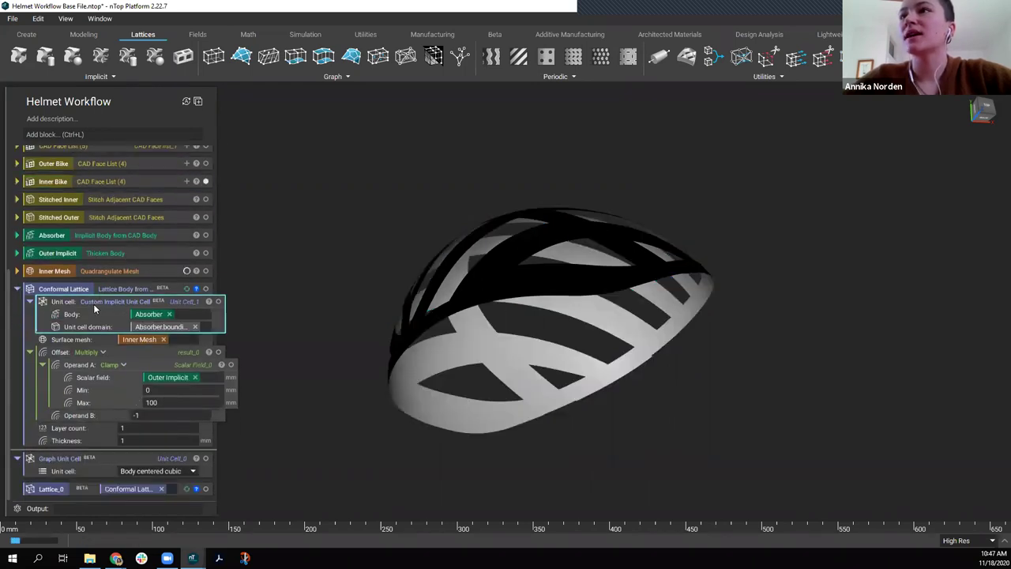
{"action": "left_click_drag", "start_coordinate": [106, 448], "coordinate": [101, 449]}
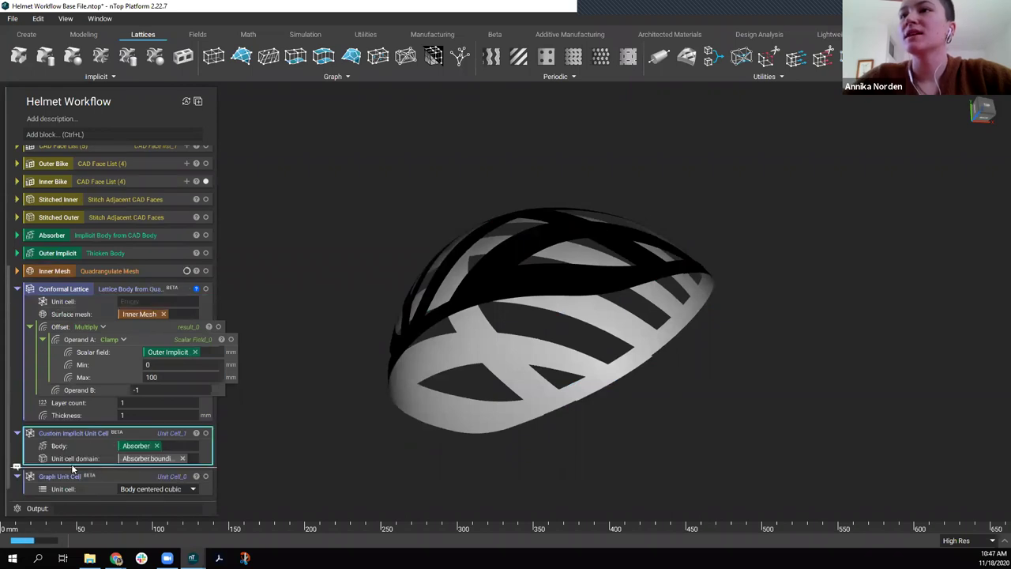
{"action": "left_click", "coordinate": [58, 477]}
{"action": "left_click_drag", "start_coordinate": [59, 476], "coordinate": [142, 303]}
Display Lattice_0 and view the bike helmet lattice from different angles.
{"action": "left_click", "coordinate": [65, 490]}
{"action": "right_click_drag", "start_coordinate": [552, 439], "coordinate": [656, 397]}
{"action": "right_click_drag", "start_coordinate": [567, 398], "coordinate": [621, 428]}
Display the Inner Mesh on the bike helmet, check its quadrangulation settings, and view the mesh from the side.
{"action": "left_click", "coordinate": [107, 270]}
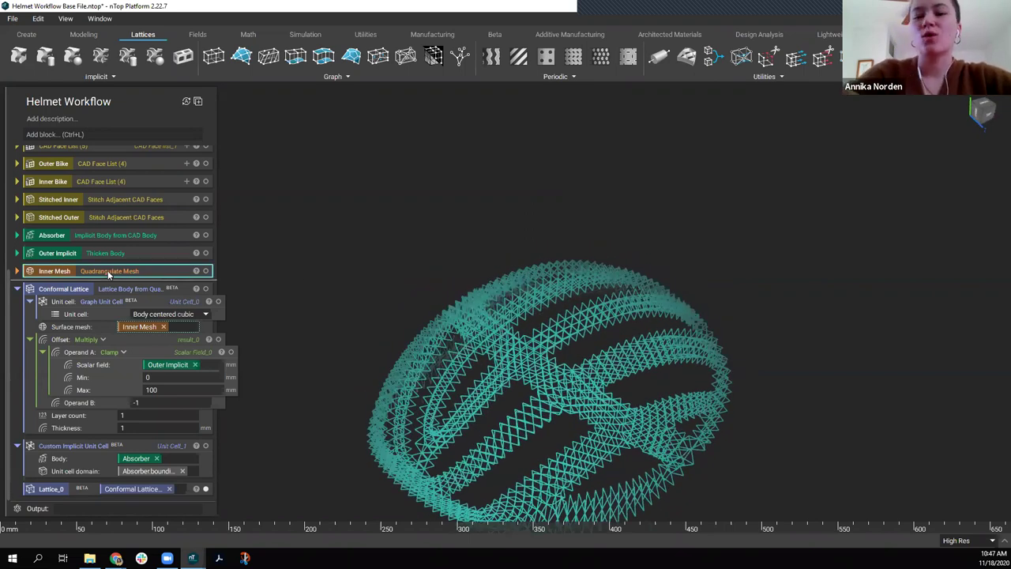
{"action": "right_click_drag", "start_coordinate": [561, 322], "coordinate": [473, 409]}
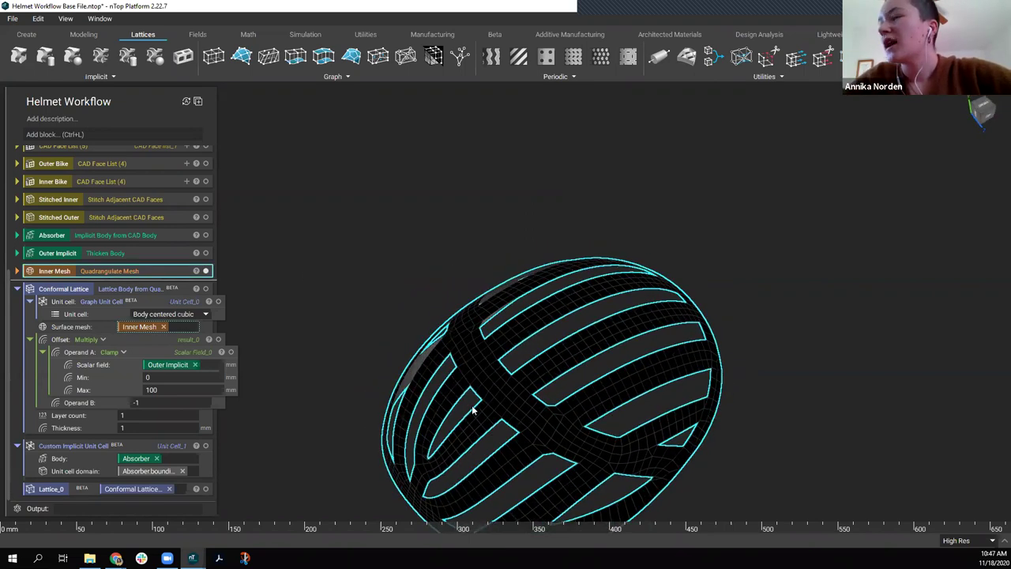
{"action": "left_click", "coordinate": [18, 271]}
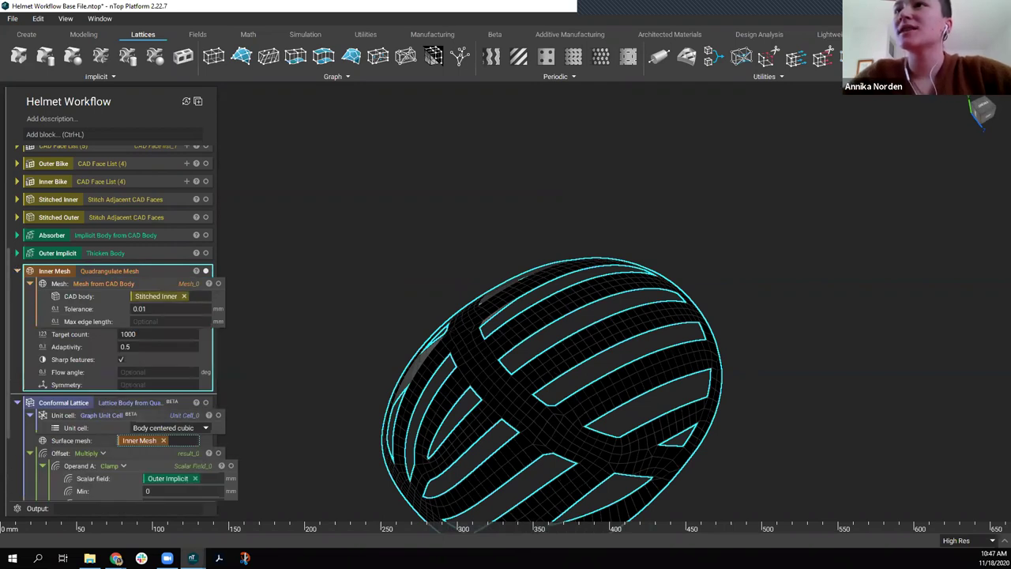
{"action": "left_click", "coordinate": [19, 270]}
{"action": "right_click_drag", "start_coordinate": [597, 428], "coordinate": [474, 427]}
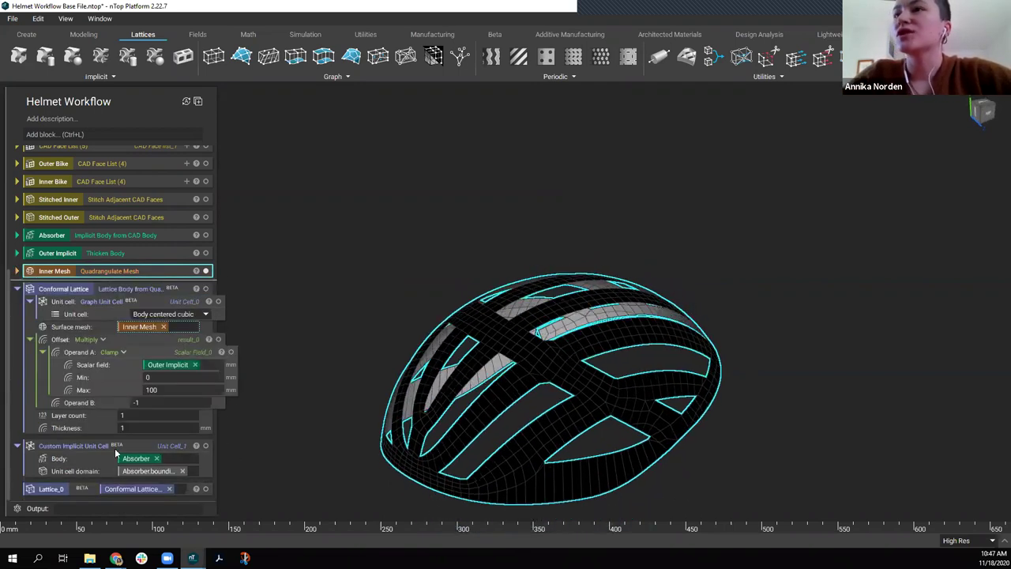
Display the Conformal Lattice and Lattice_0 in turn, and examine the body centered cubic lattice around the bike helmet's openings and rim.
{"action": "left_click", "coordinate": [143, 292]}
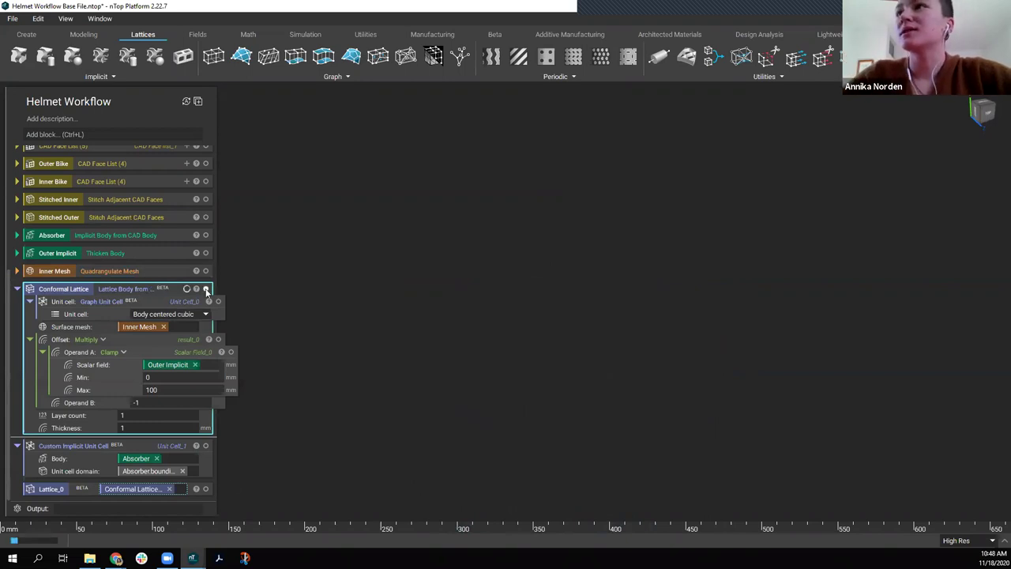
{"action": "left_click", "coordinate": [82, 490]}
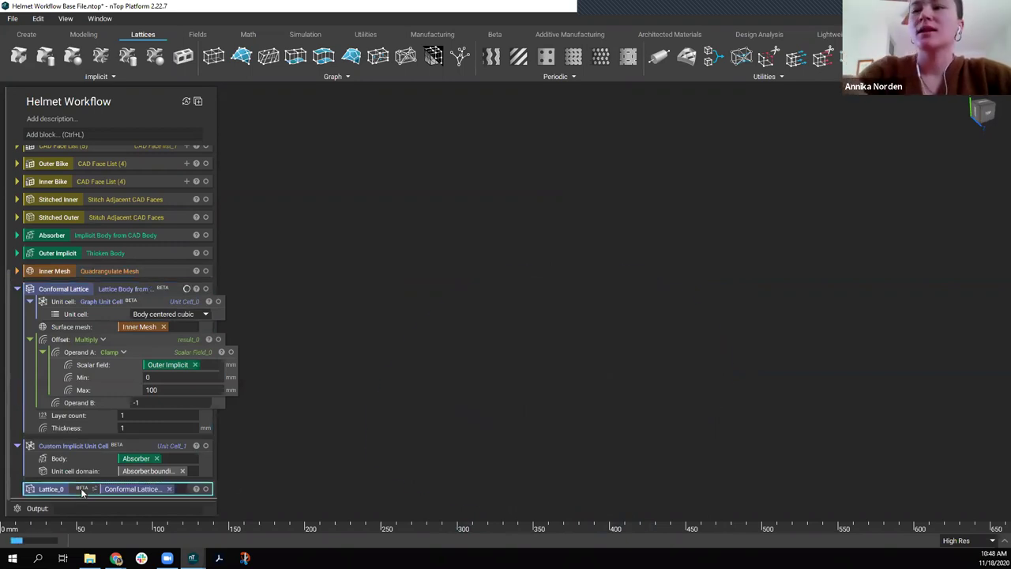
{"action": "right_click_drag", "start_coordinate": [704, 305], "coordinate": [593, 388]}
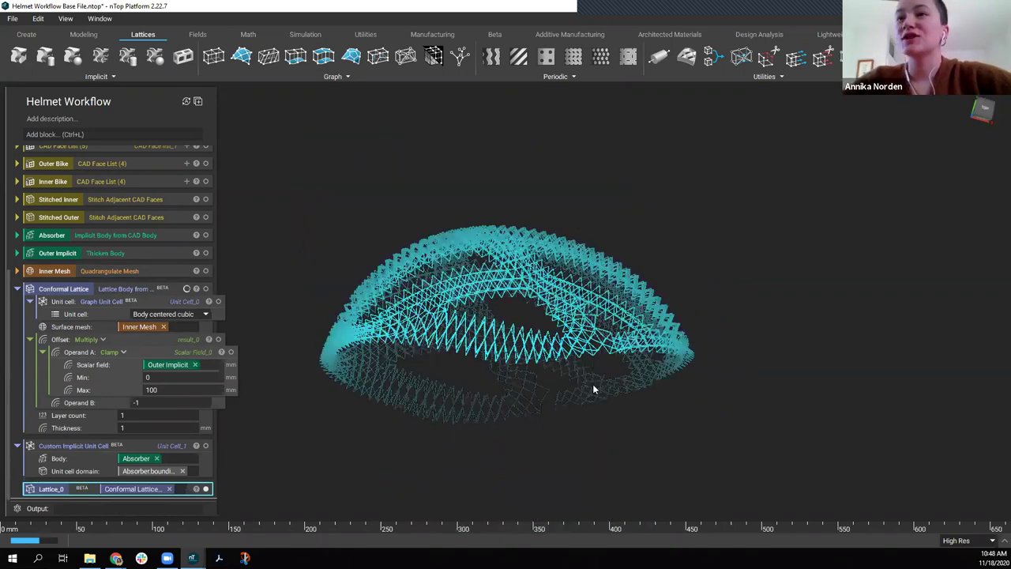
{"action": "right_click_drag", "start_coordinate": [493, 382], "coordinate": [533, 321]}
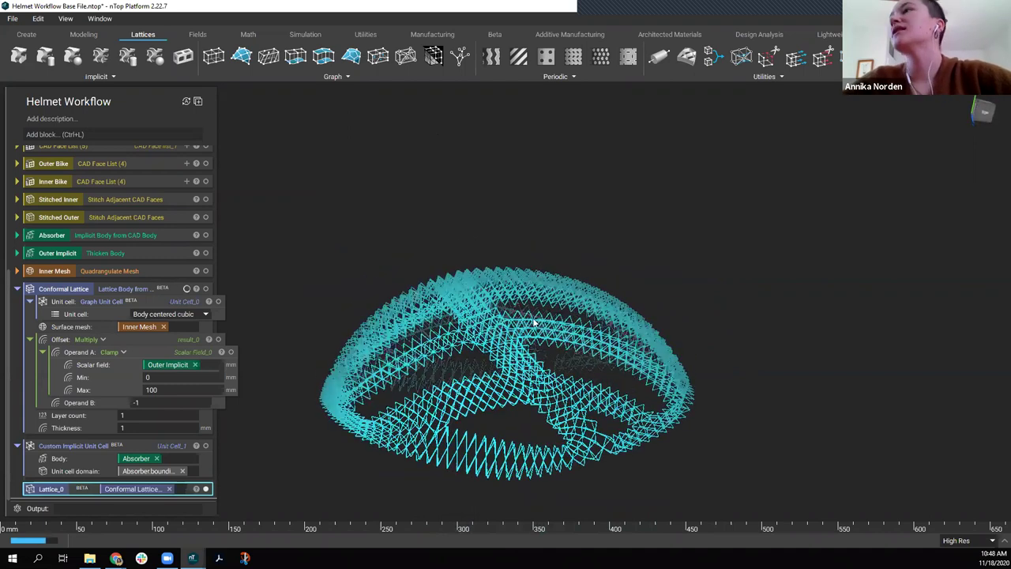
{"action": "right_click_drag", "start_coordinate": [554, 409], "coordinate": [411, 284]}
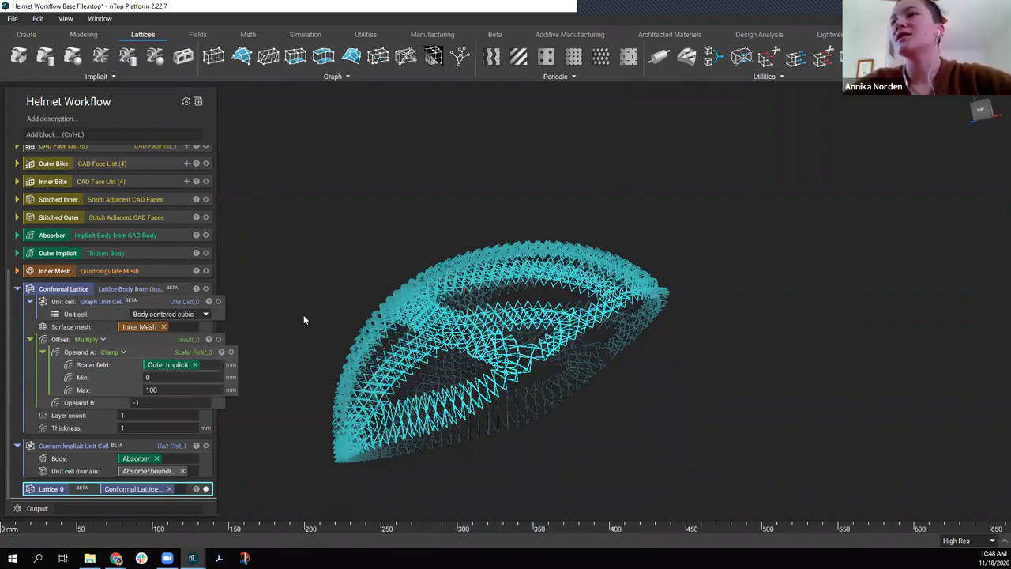
{"action": "right_click_drag", "start_coordinate": [427, 304], "coordinate": [442, 442]}
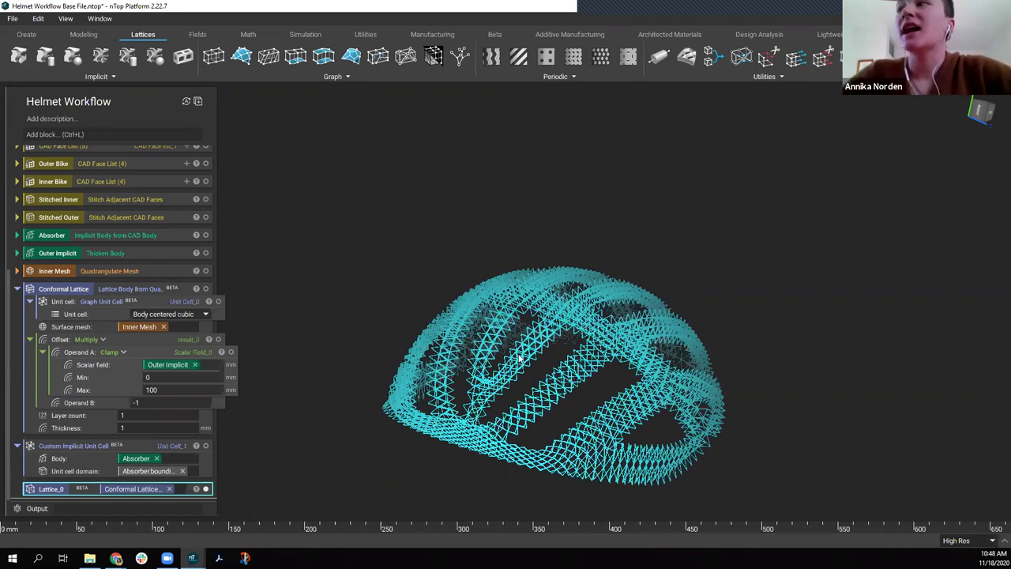
{"action": "right_click_drag", "start_coordinate": [589, 403], "coordinate": [400, 404]}
{"action": "right_click_drag", "start_coordinate": [338, 401], "coordinate": [486, 420]}
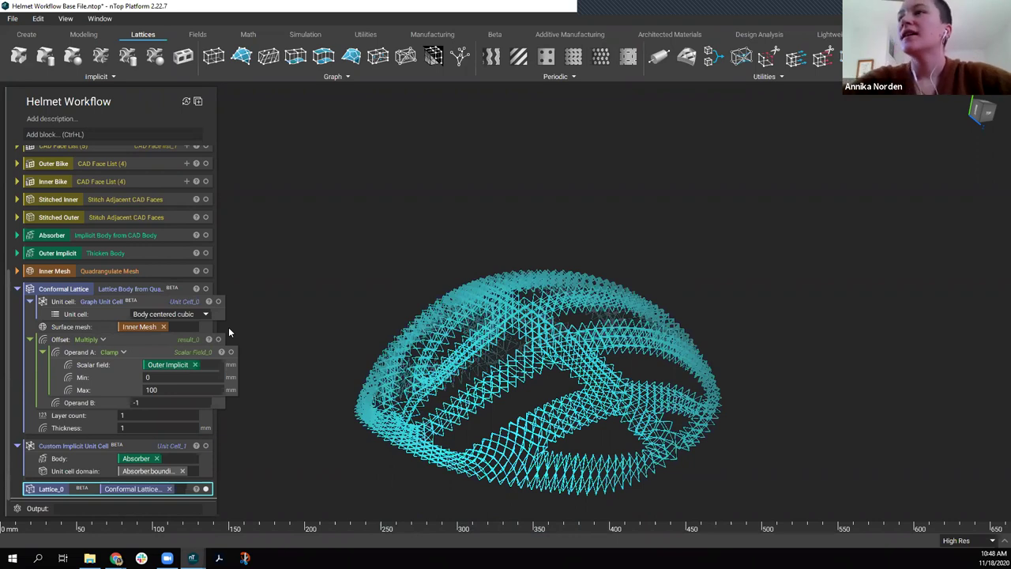
Review the workflow's blocks from the imported CAD and face variables down to the selected Conformal Lattice block.
{"action": "scroll", "coordinate": [95, 277], "scroll_direction": "up", "scroll_amount": 1}
{"action": "scroll", "coordinate": [134, 296], "scroll_direction": "up", "scroll_amount": 5}
{"action": "scroll", "coordinate": [144, 301], "scroll_direction": "down", "scroll_amount": 5}
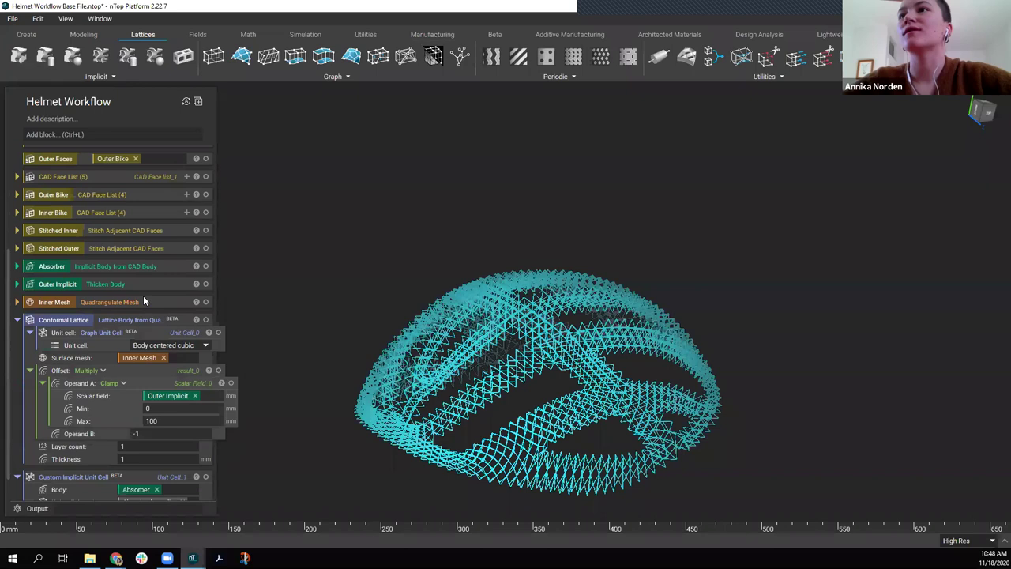
{"action": "scroll", "coordinate": [145, 301], "scroll_direction": "down", "scroll_amount": 1}
{"action": "left_click", "coordinate": [42, 391]}
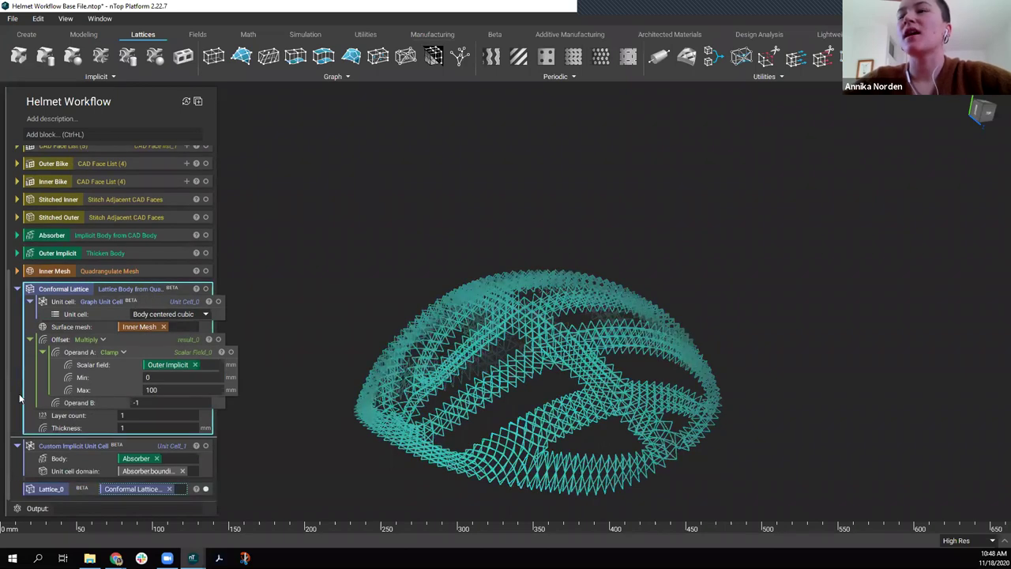
{"action": "scroll", "coordinate": [181, 365], "scroll_direction": "up", "scroll_amount": 4}
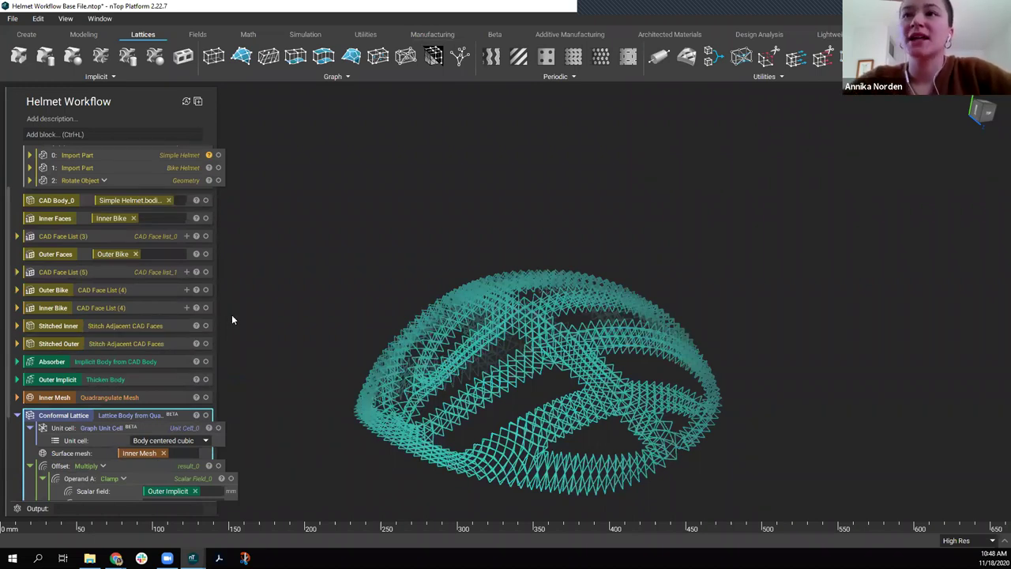
{"action": "scroll", "coordinate": [153, 351], "scroll_direction": "up", "scroll_amount": 2}
{"action": "scroll", "coordinate": [153, 351], "scroll_direction": "down", "scroll_amount": 6}
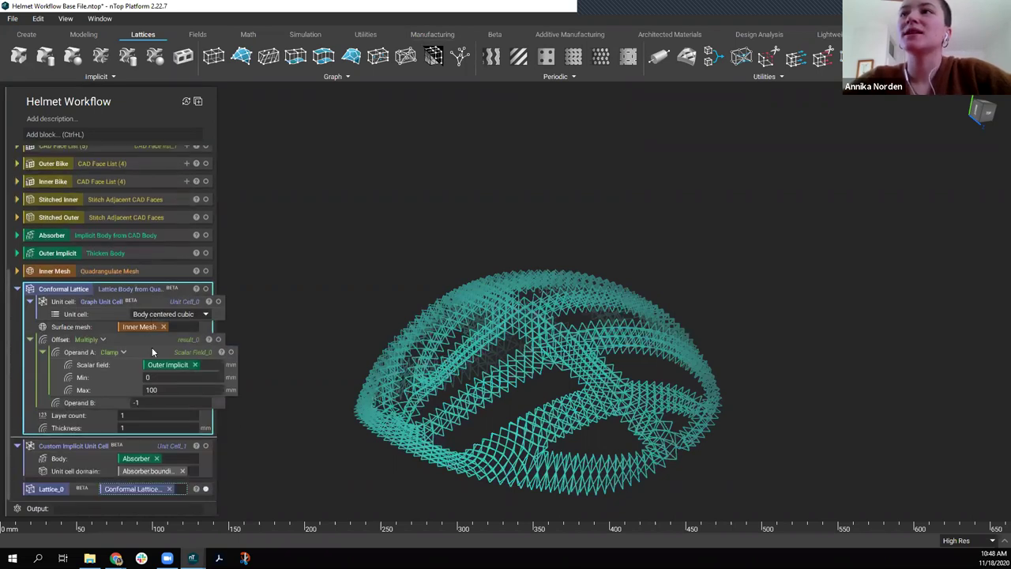